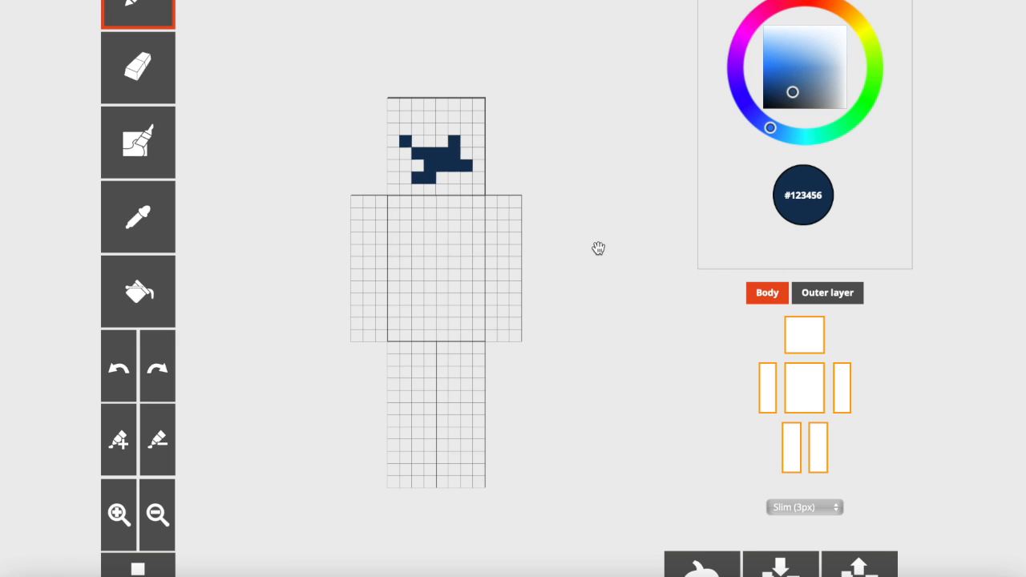
- Paint the first palette swatch pixel on the upper chest in dark mauve #6c4b5b
click(737, 92)
drag(737, 92, 736, 89)
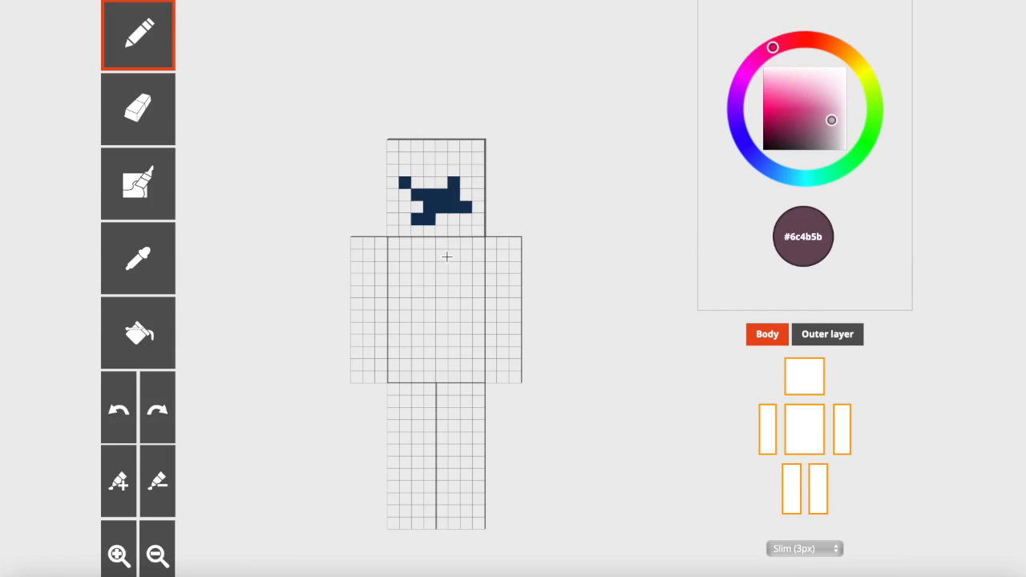
click(442, 255)
drag(802, 38, 775, 46)
drag(818, 97, 784, 82)
click(163, 253)
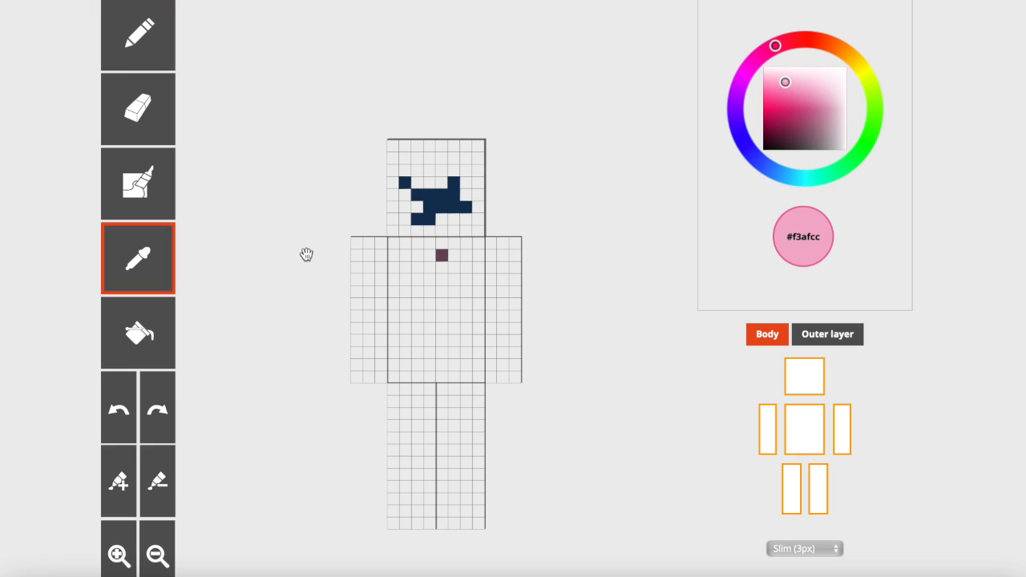
click(441, 254)
- Paint two more swatch pixels beside the first one on the chest, in #8b4b53 and #a45441
drag(793, 47, 796, 40)
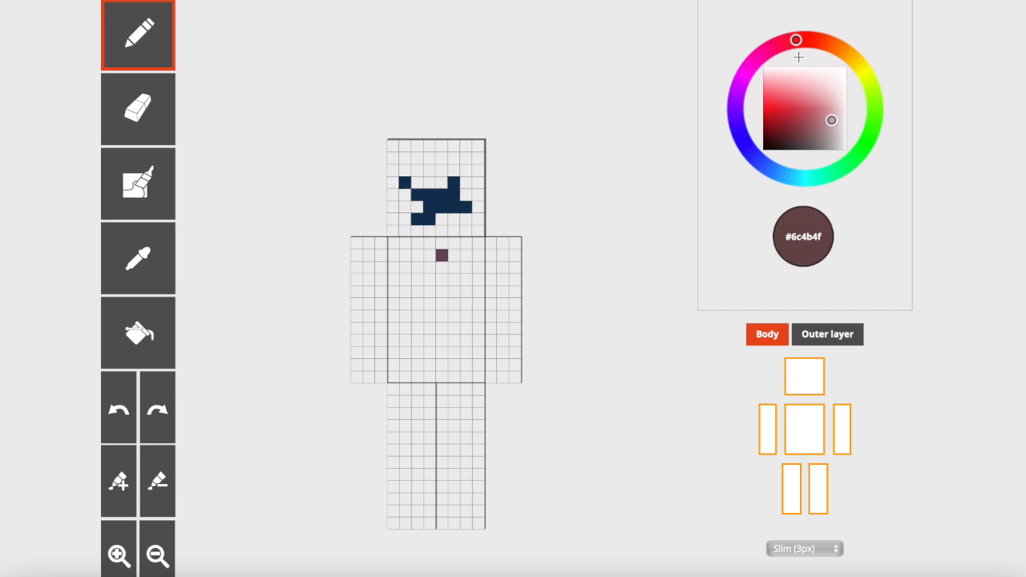
click(821, 116)
click(454, 255)
click(819, 39)
click(120, 555)
click(810, 111)
click(475, 232)
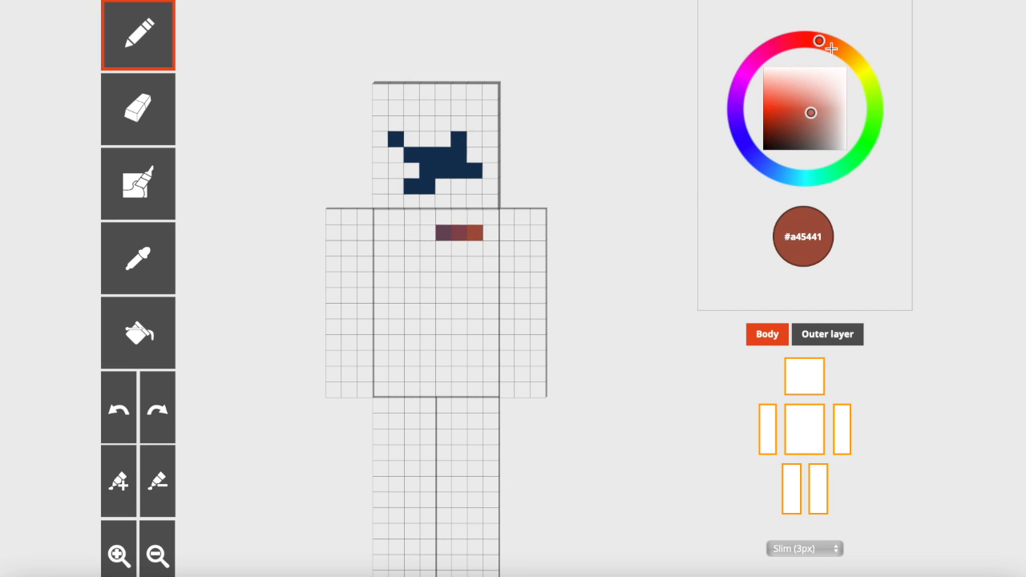
- Add a fourth swatch pixel in orange #c06939 at the end of the chest palette row
click(833, 46)
click(491, 233)
click(802, 109)
click(830, 44)
- Hide both arms and both legs of the model, leaving the head and torso
drag(598, 239, 684, 324)
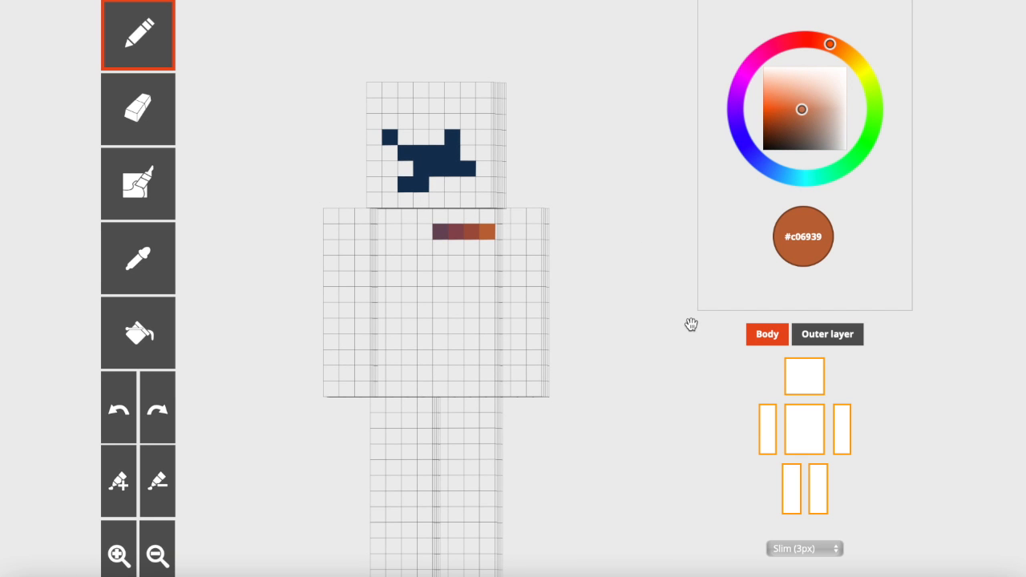
click(767, 427)
click(792, 490)
click(818, 486)
click(836, 431)
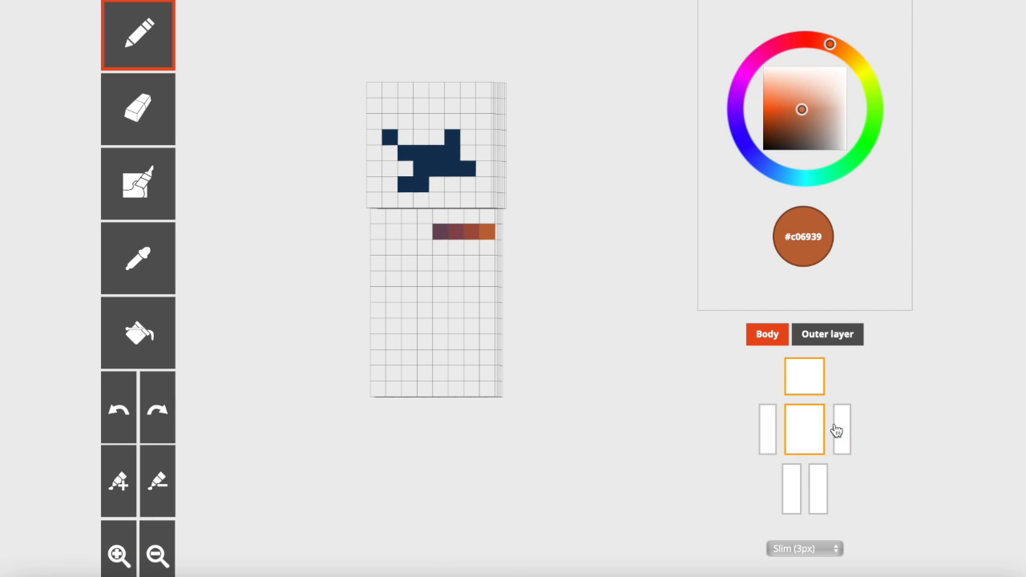
- Sample the orange #c06939 swatch on the chest and hide the torso so only the head is left
drag(601, 350, 536, 254)
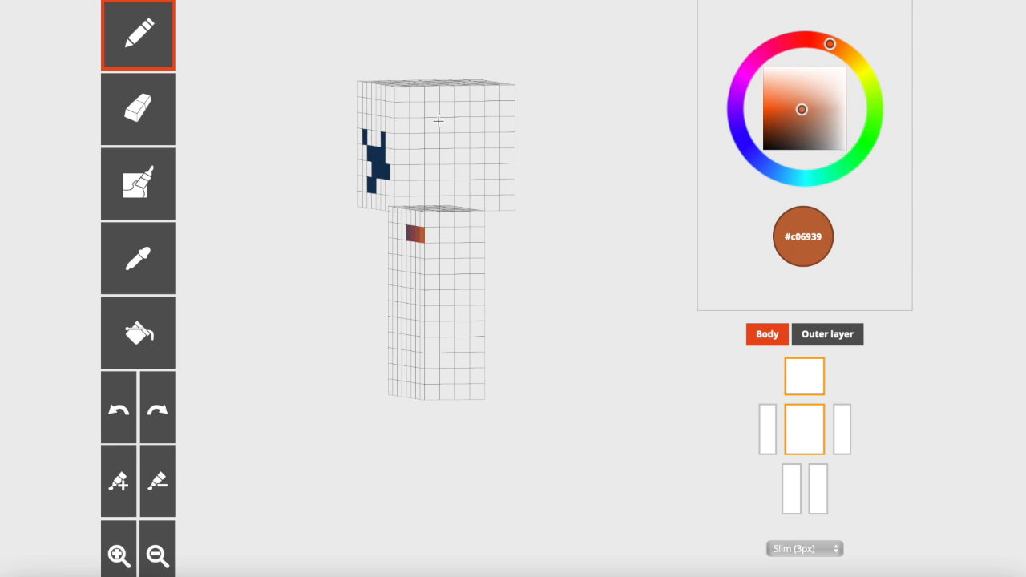
drag(428, 157, 312, 176)
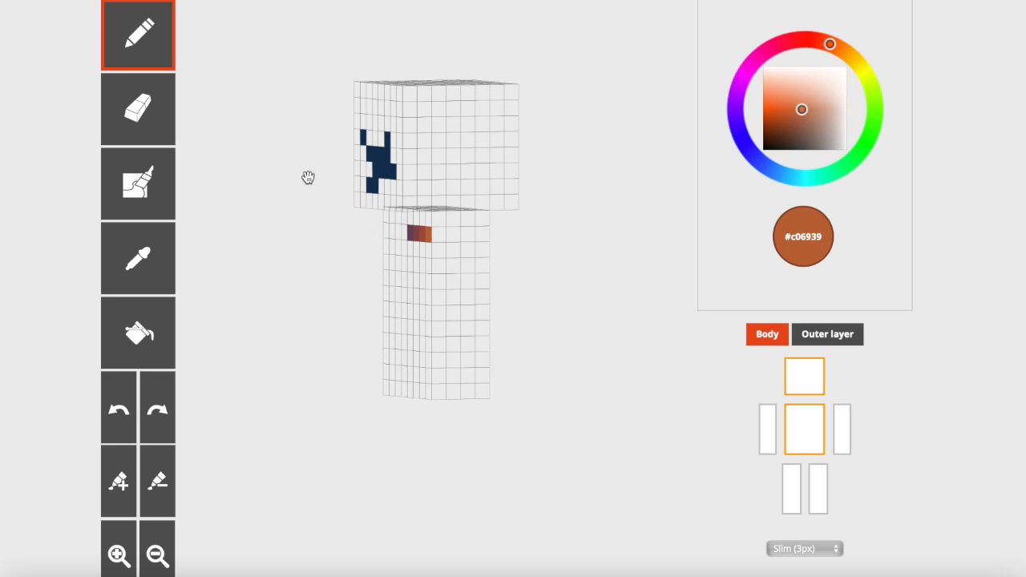
click(163, 275)
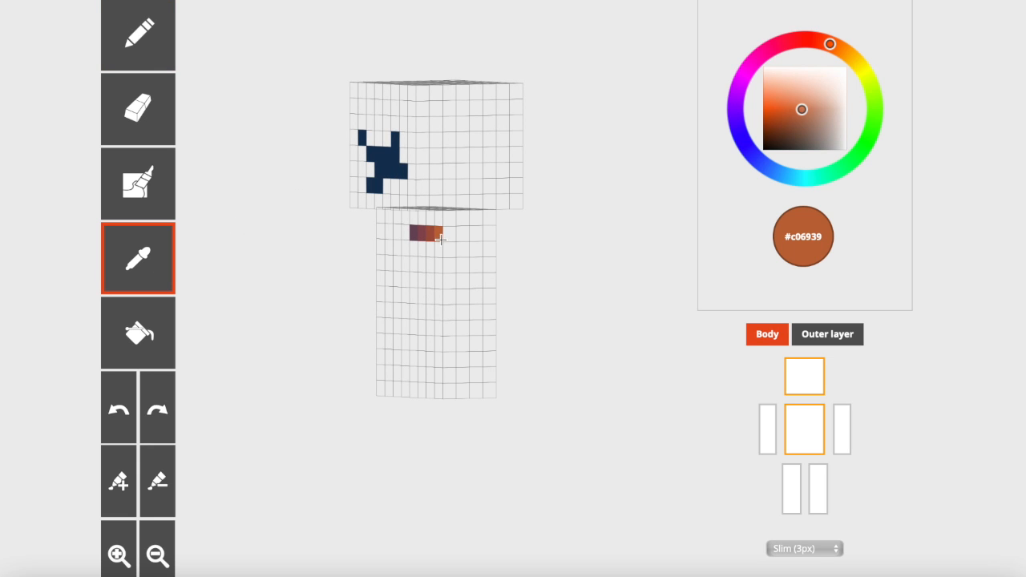
click(439, 236)
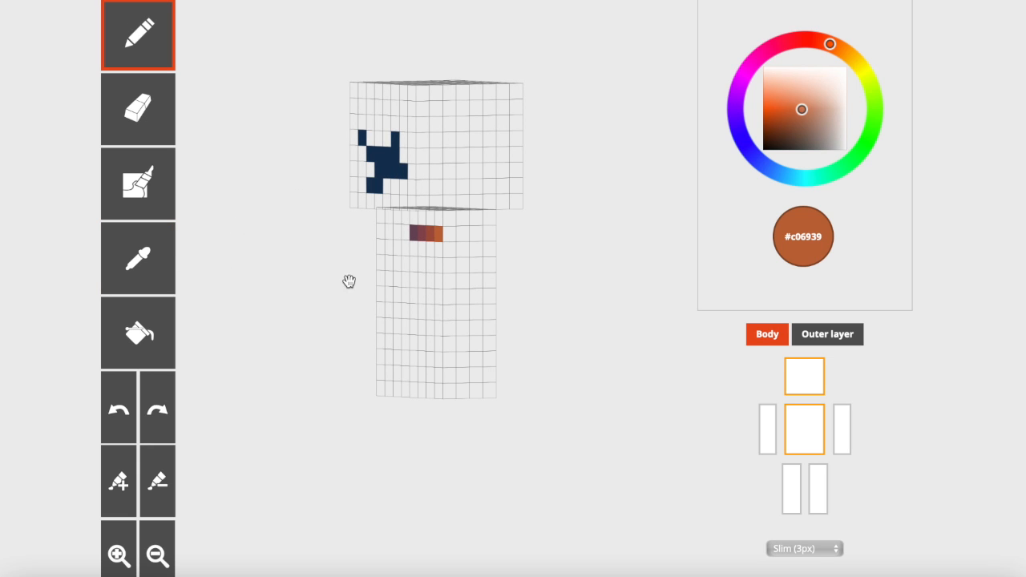
drag(567, 270, 531, 267)
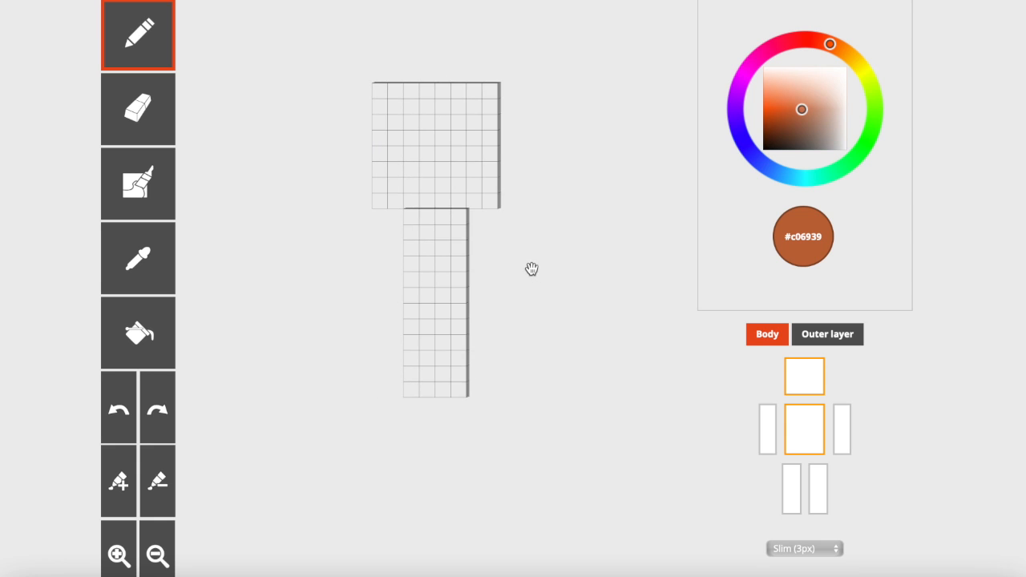
click(805, 439)
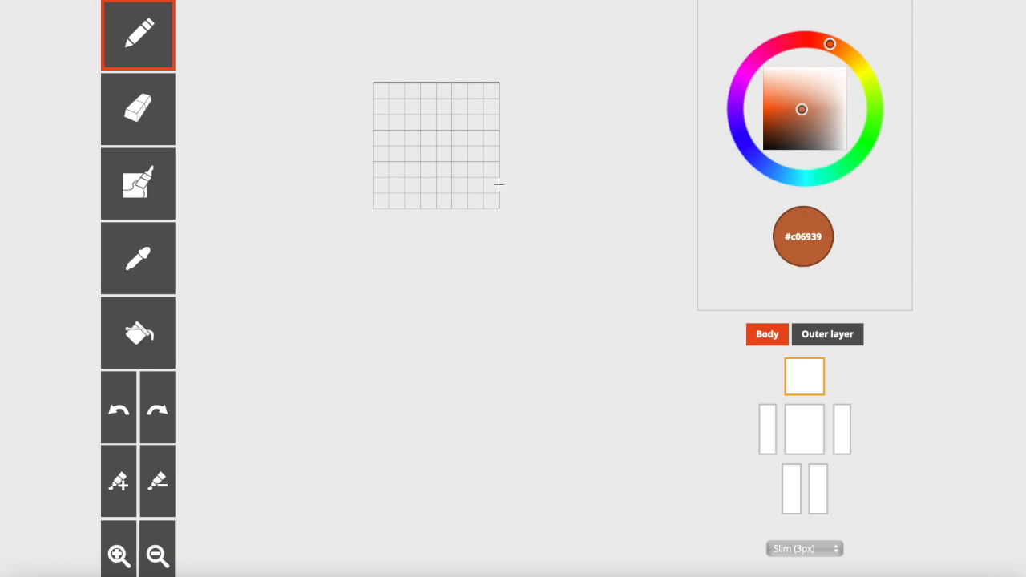
- Paint the rear three columns of the head's side orange, five rows down, with the last two columns one row longer
mouse_move(232, 204)
mouse_down()
mouse_move(534, 213)
mouse_move(254, 213)
mouse_move(542, 174)
mouse_up()
mouse_move(500, 124)
mouse_down()
mouse_move(495, 177)
mouse_move(476, 169)
mouse_up()
drag(316, 198, 375, 182)
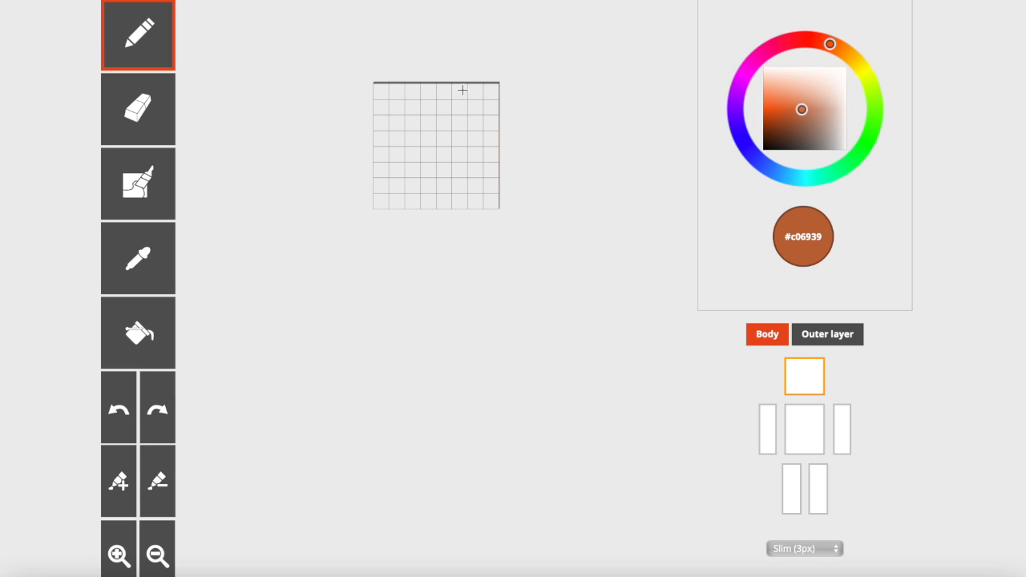
drag(461, 95, 460, 152)
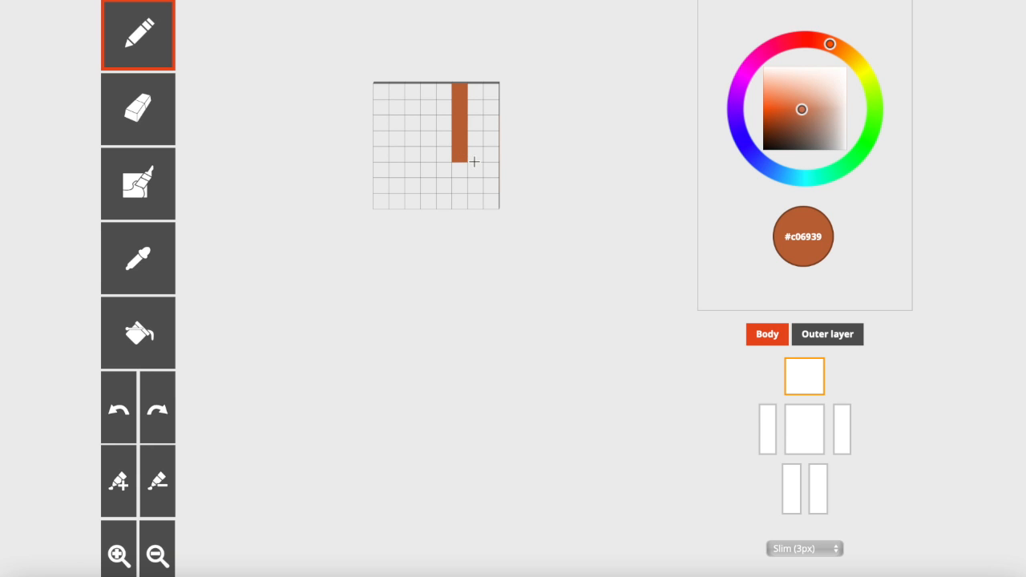
drag(478, 170, 488, 167)
mouse_move(477, 152)
mouse_down()
mouse_move(483, 98)
mouse_move(483, 156)
mouse_up()
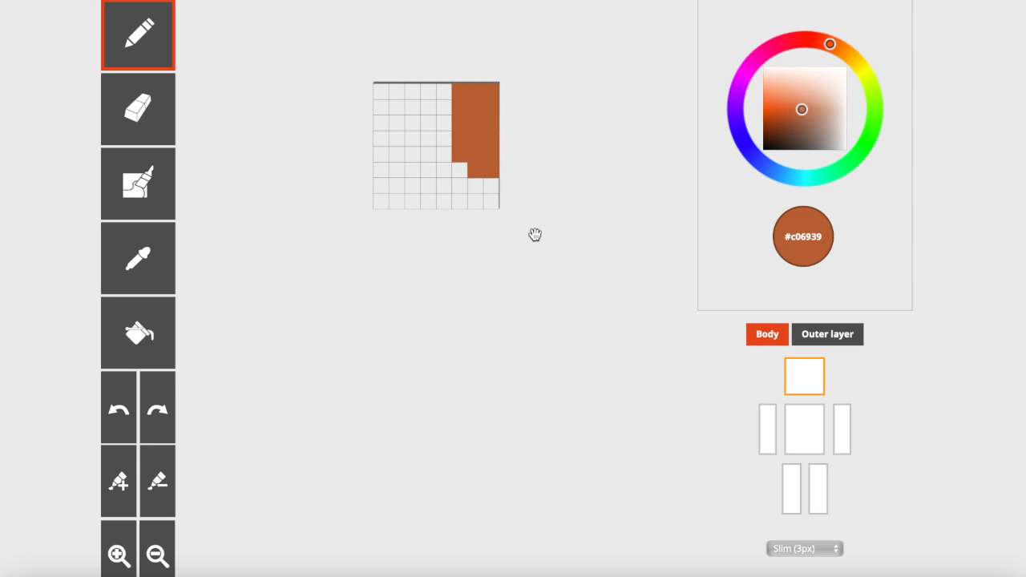
- Paint the matching orange hair columns at the rear of the head's opposite side, undoing the stray stroke
mouse_move(575, 224)
mouse_down()
mouse_move(330, 237)
mouse_move(330, 200)
mouse_up()
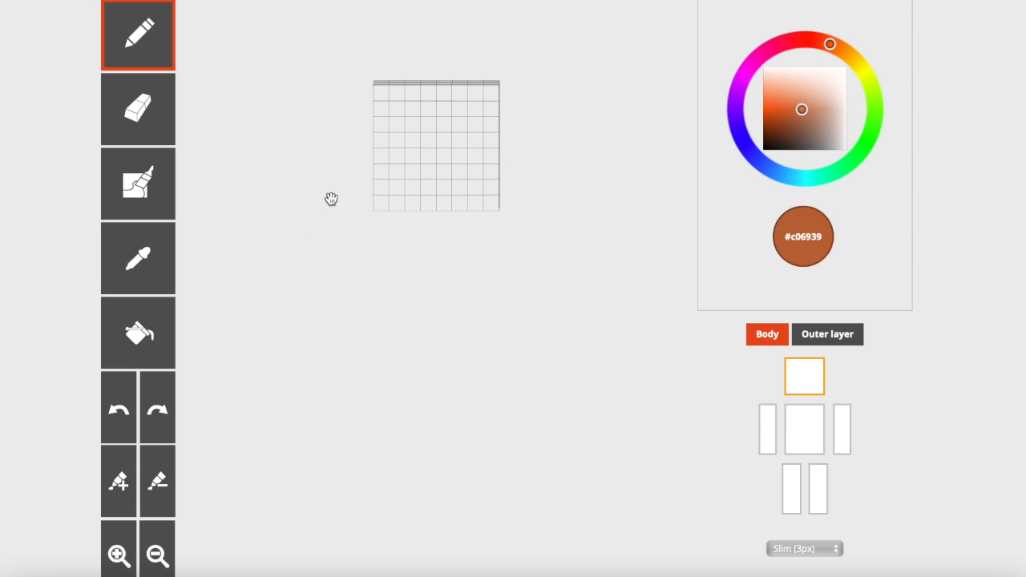
drag(412, 93, 412, 156)
drag(397, 186, 380, 173)
key(super+z)
drag(397, 94, 395, 151)
- Erase the stray pixel and extend the orange hair's sixth row around the rear corner onto the back of the head
drag(345, 236, 500, 238)
click(517, 170)
click(138, 109)
drag(506, 174, 518, 171)
click(138, 34)
mouse_move(569, 176)
mouse_down()
mouse_move(508, 168)
mouse_move(558, 170)
mouse_up()
click(407, 175)
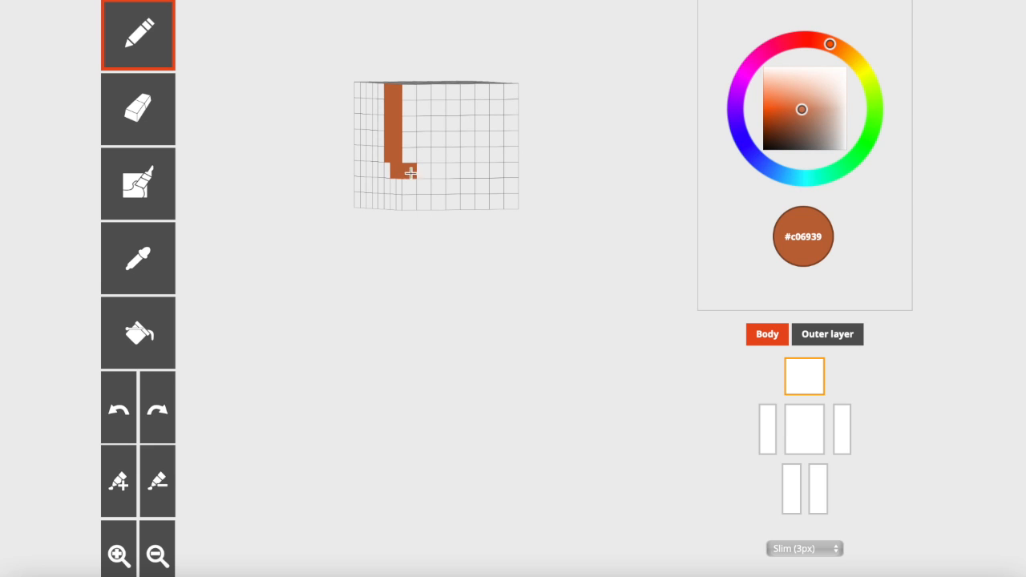
click(507, 169)
- Fill the back of the head with orange #c06939 down to the seventh row, leaving that row's two corner pixels empty
drag(561, 186, 465, 204)
mouse_move(296, 231)
mouse_down()
mouse_move(359, 222)
mouse_move(415, 189)
mouse_move(464, 187)
mouse_up()
drag(393, 289, 443, 272)
mouse_move(472, 172)
mouse_down()
mouse_move(399, 170)
mouse_move(402, 109)
mouse_move(407, 140)
mouse_move(383, 151)
mouse_move(383, 97)
mouse_move(434, 158)
mouse_move(490, 156)
mouse_up()
drag(513, 193, 533, 167)
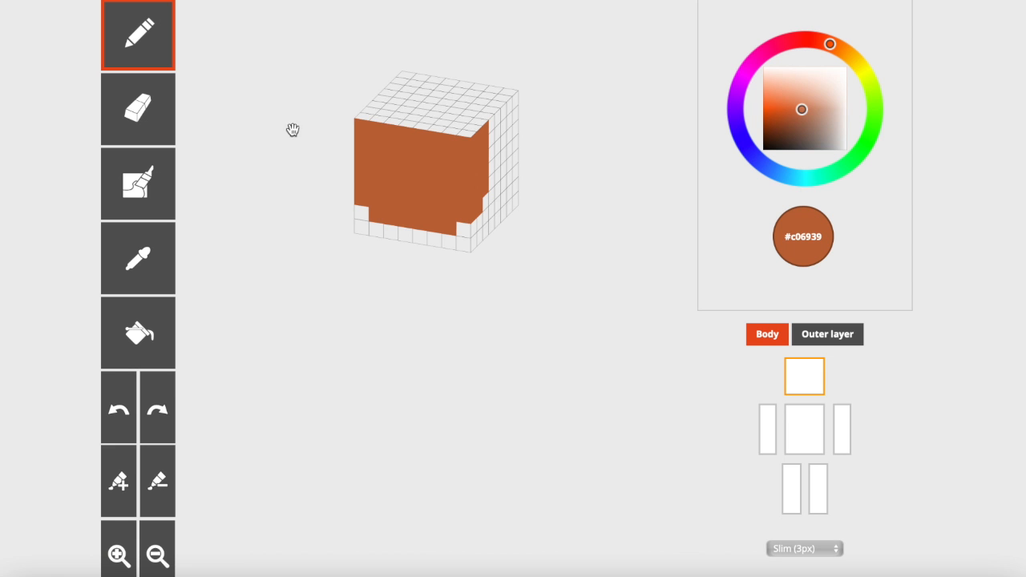
- Paint the rear part of the head's top orange #c06939 and show the torso again
mouse_move(290, 128)
mouse_down()
mouse_move(355, 142)
mouse_move(363, 163)
mouse_up()
click(136, 260)
click(465, 227)
mouse_move(554, 160)
mouse_down()
mouse_move(441, 151)
mouse_move(441, 167)
mouse_up()
mouse_move(281, 169)
mouse_down()
mouse_move(400, 245)
mouse_move(475, 233)
mouse_move(484, 279)
mouse_move(487, 263)
mouse_move(475, 280)
mouse_move(415, 256)
mouse_move(405, 285)
mouse_up()
drag(322, 293, 426, 166)
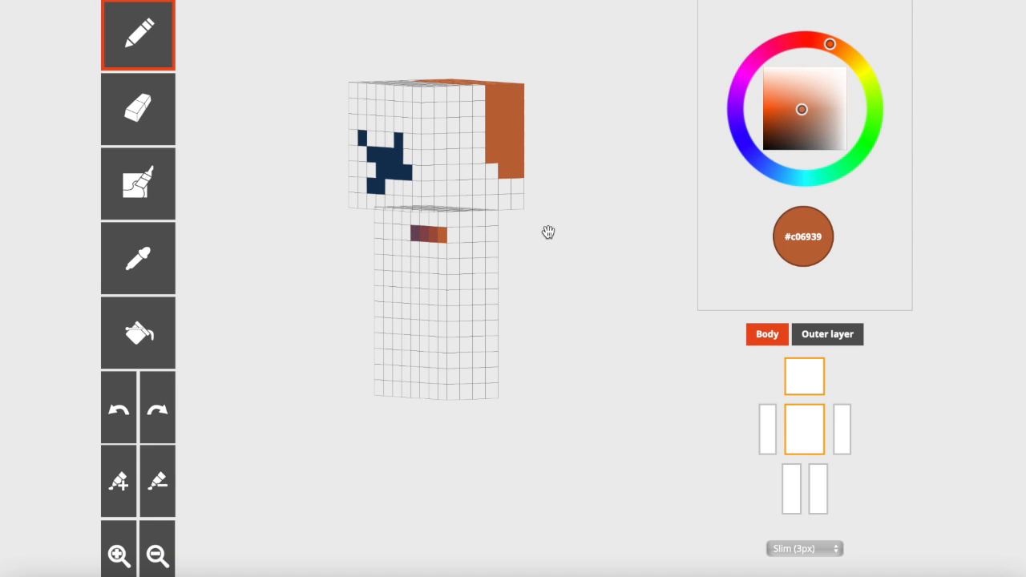
- Sample the dark mauve #6c4b5b swatch and shade the stepped lower front corner pixels of the side hair
click(161, 261)
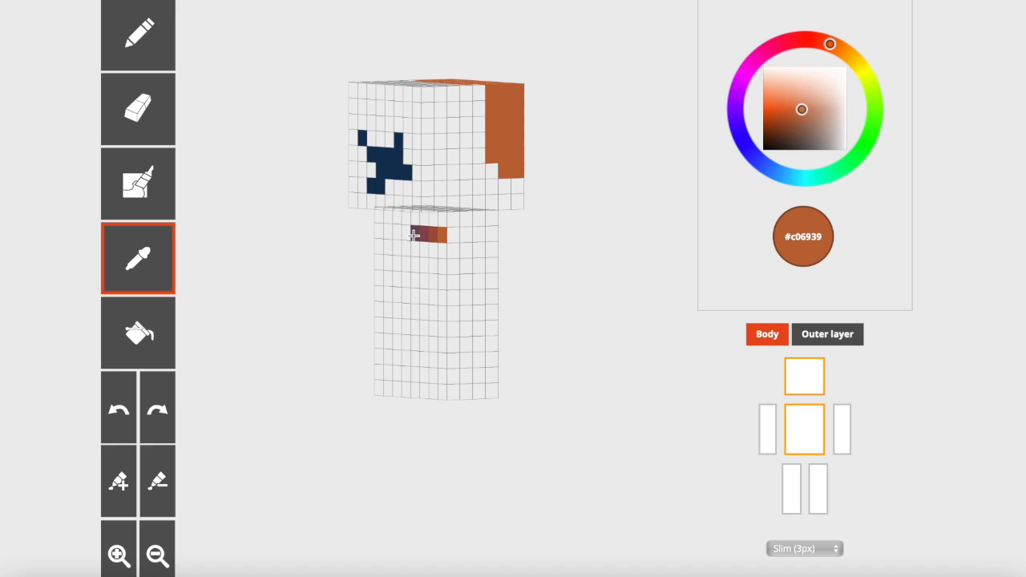
click(414, 234)
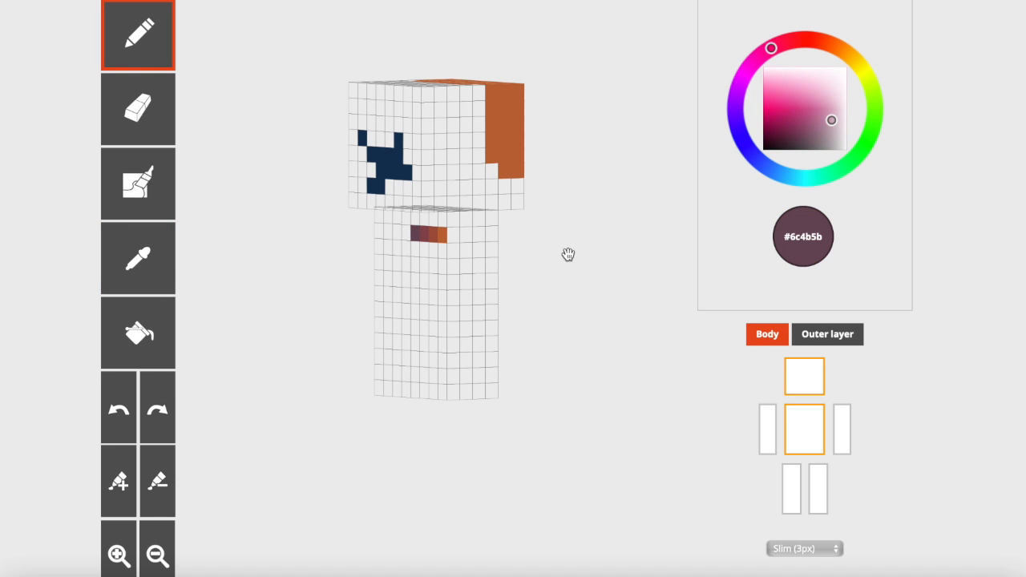
drag(586, 258, 529, 262)
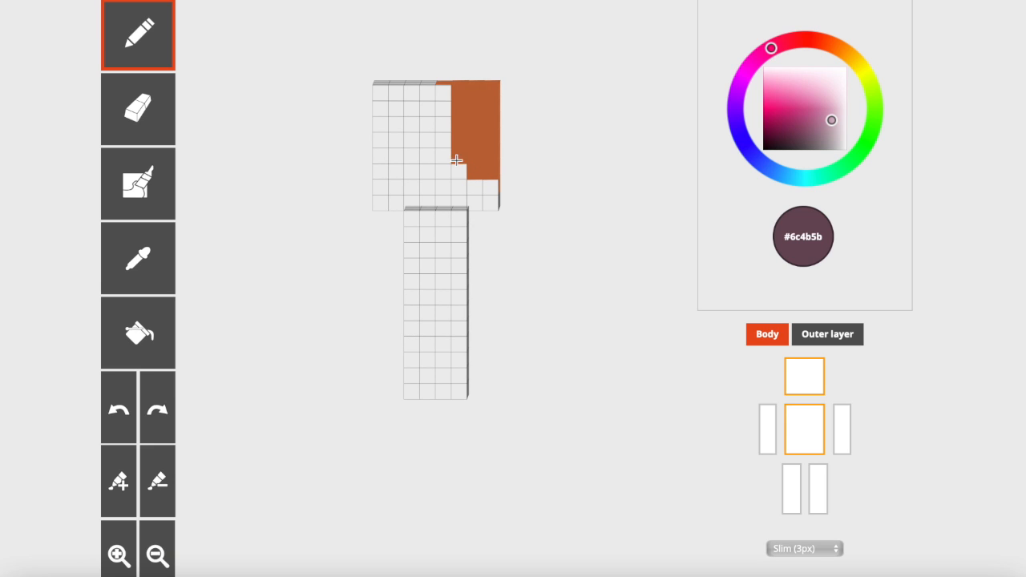
click(480, 177)
drag(583, 256, 333, 281)
click(405, 188)
mouse_move(288, 245)
mouse_down()
mouse_move(437, 246)
mouse_move(573, 228)
mouse_up()
- Sample the #8b4b53 swatch and paint the front column and the bottom rear pixel of the side hair
click(158, 257)
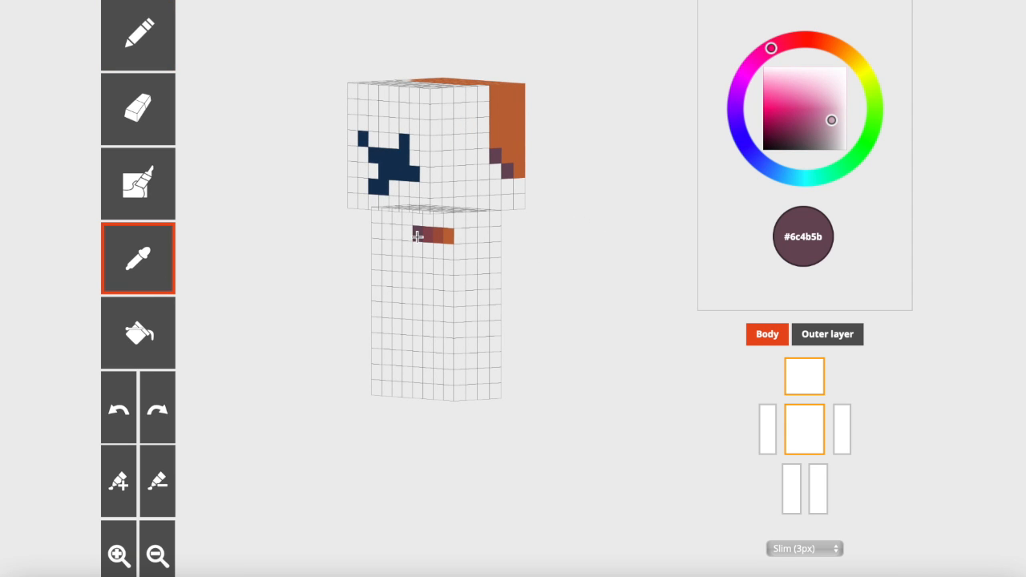
click(426, 235)
drag(606, 267, 545, 263)
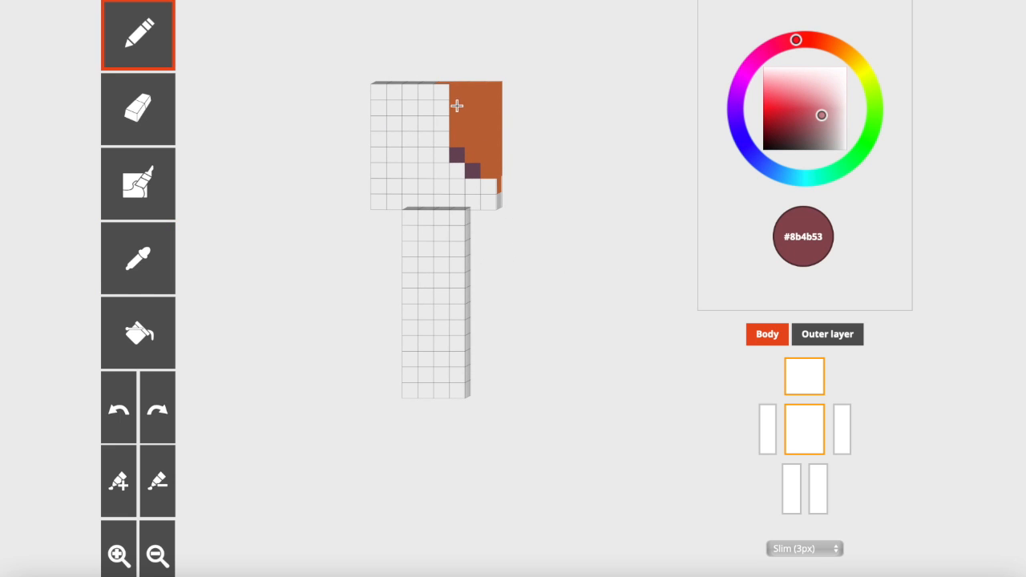
drag(459, 138, 466, 110)
click(492, 174)
drag(546, 191, 550, 193)
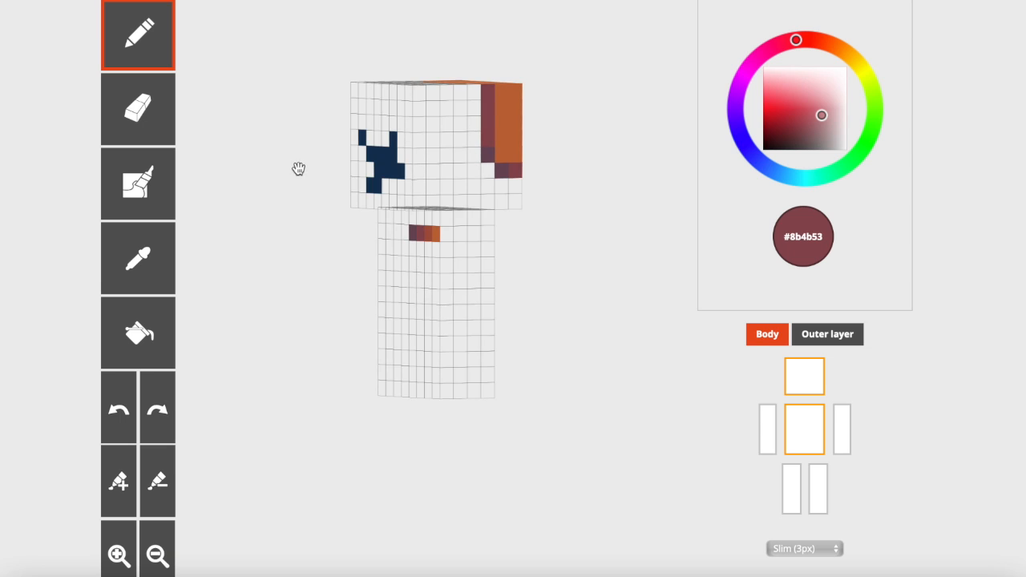
- Sample the #a45441 swatch and fill the side hair's interior, keeping two orange pixels as a highlight
drag(298, 168, 275, 181)
click(154, 243)
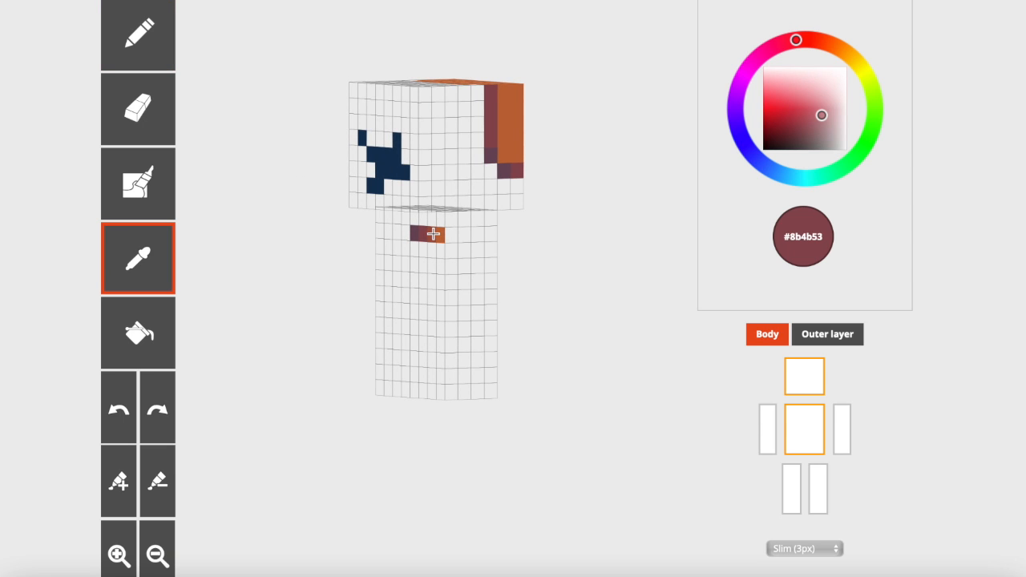
click(433, 233)
mouse_move(544, 258)
mouse_down()
mouse_move(588, 260)
mouse_move(485, 244)
mouse_up()
drag(512, 107, 500, 131)
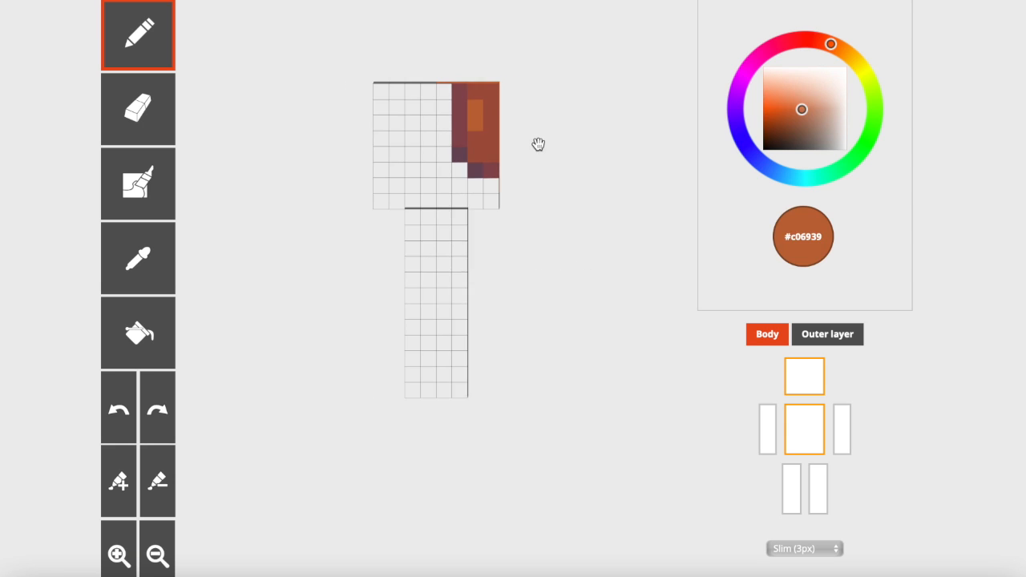
- Recolour the side hair's two highlight pixels with the more saturated orange #bb6130
drag(538, 144, 519, 131)
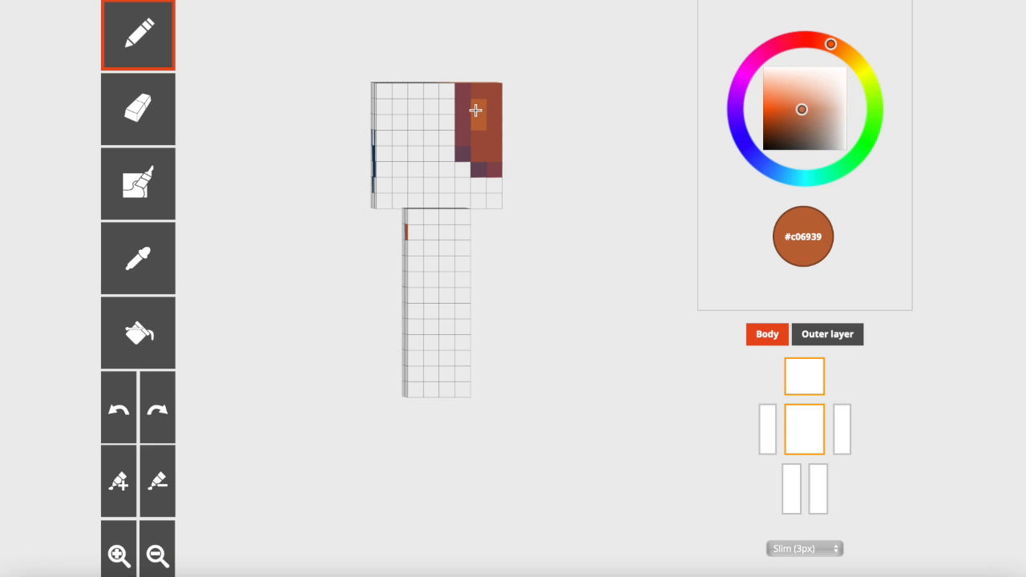
click(477, 128)
mouse_move(298, 274)
mouse_down()
mouse_move(320, 270)
mouse_move(297, 275)
mouse_up()
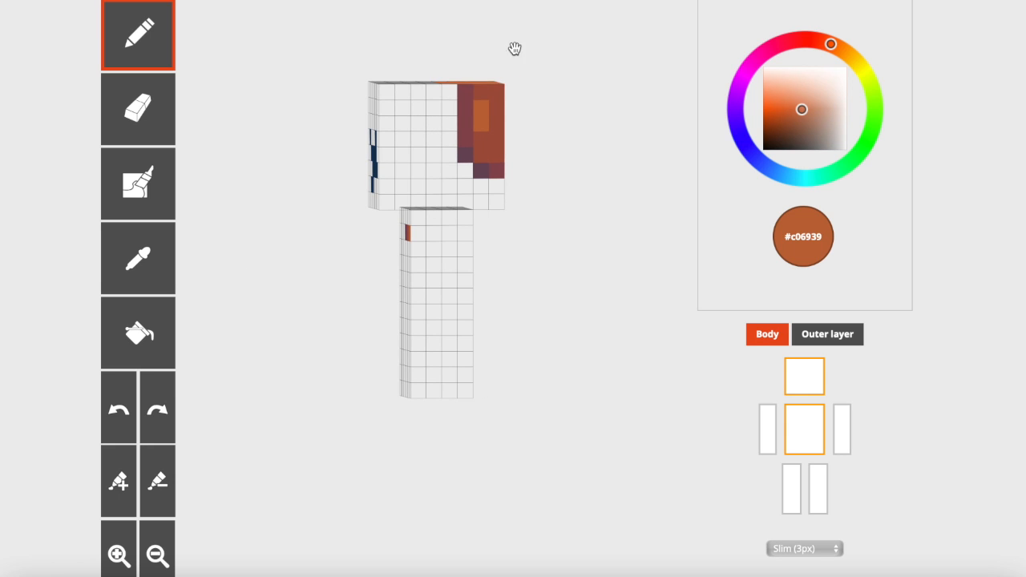
click(797, 112)
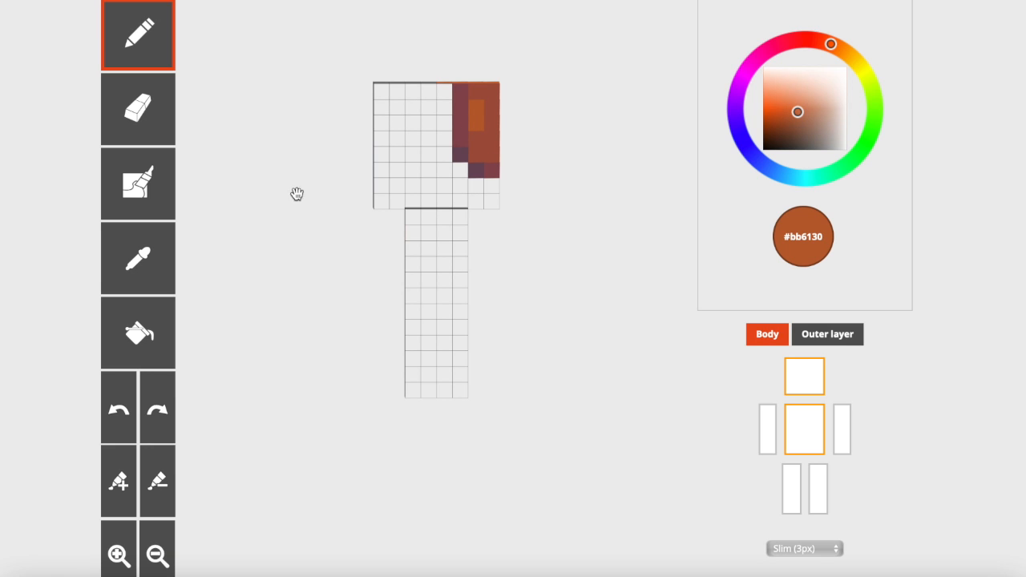
click(127, 256)
click(468, 158)
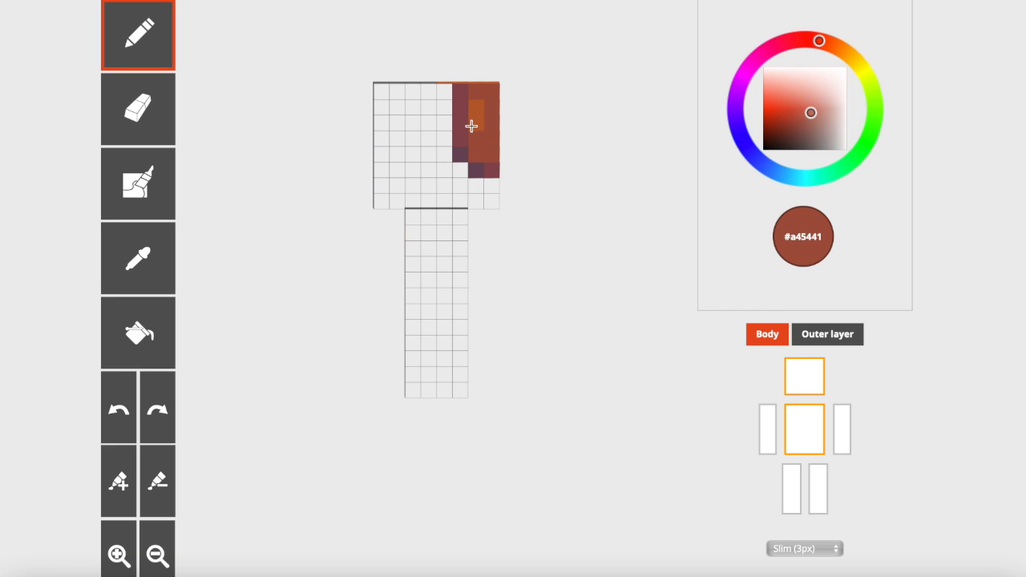
drag(492, 113, 502, 172)
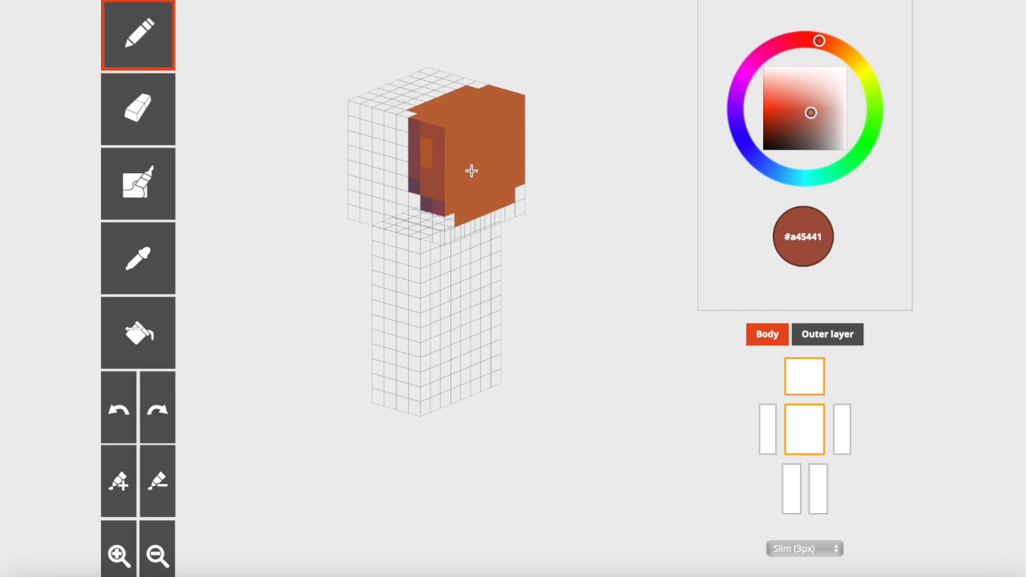
drag(264, 161, 394, 133)
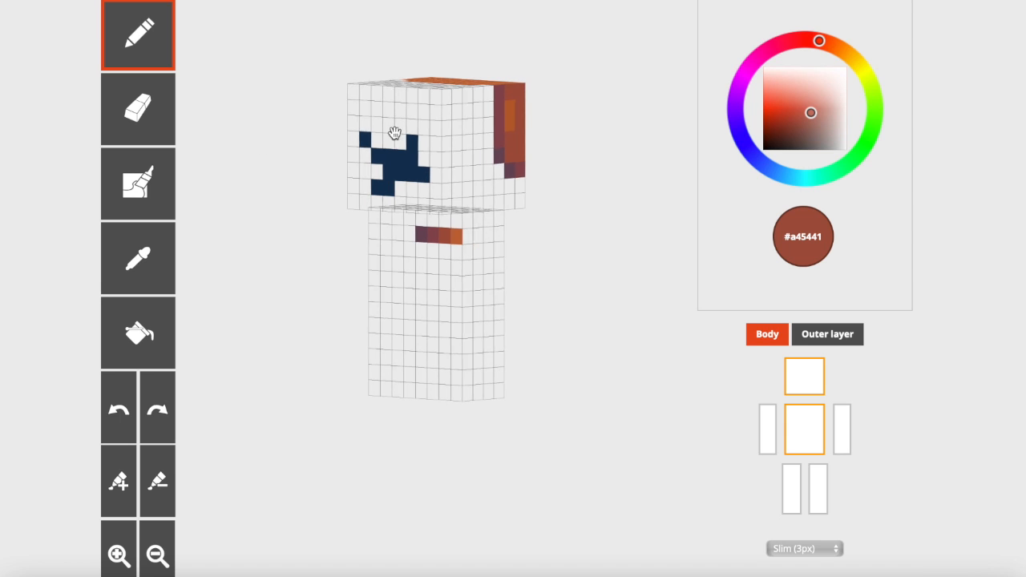
mouse_move(520, 91)
mouse_down()
mouse_move(588, 153)
mouse_move(517, 147)
mouse_up()
- Sample the orange #bb6130 colour and hide the torso so that only the head is displayed
click(173, 255)
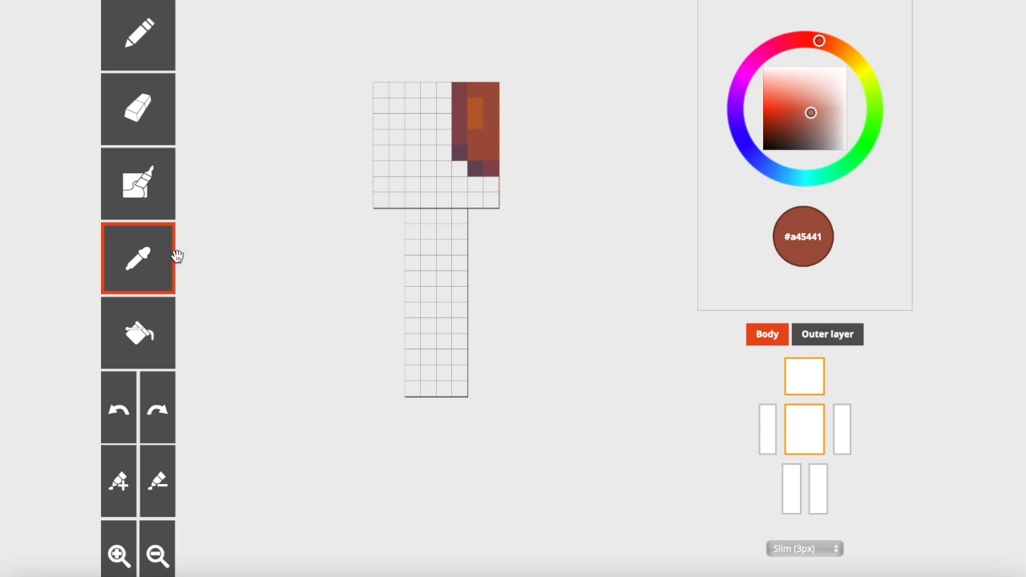
click(451, 112)
drag(588, 167, 393, 185)
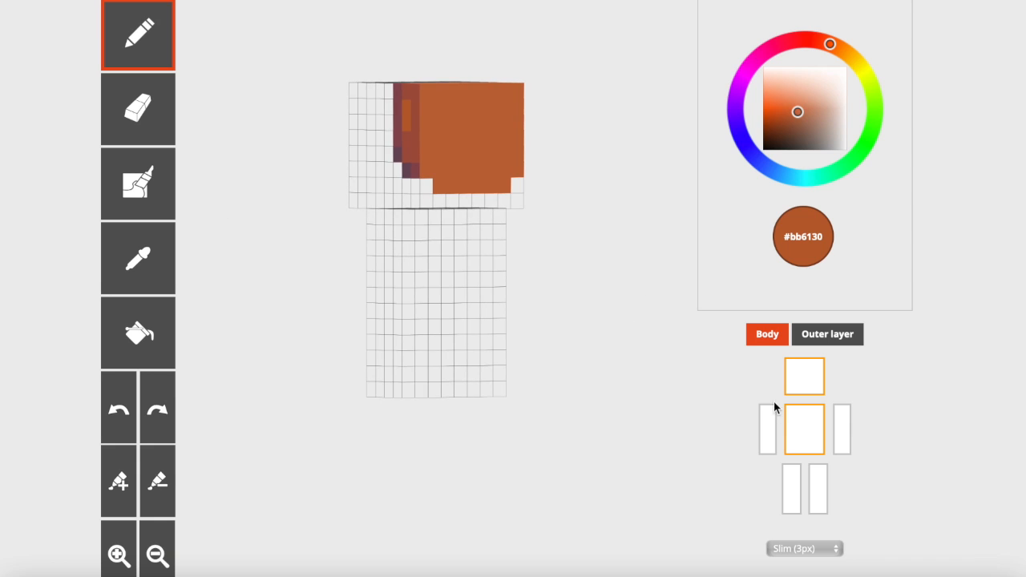
click(798, 425)
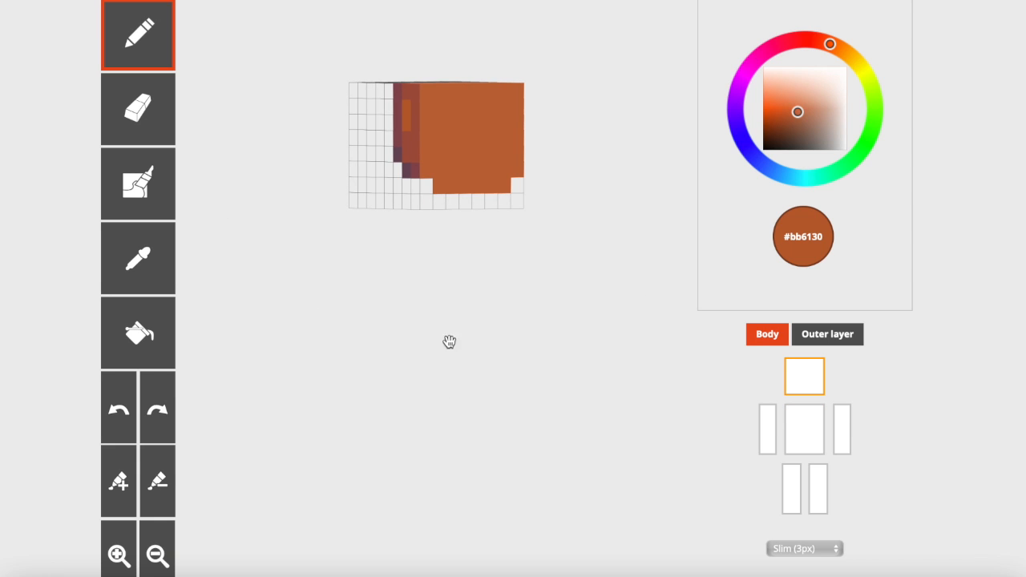
- Sample the dark mauve #6c4b5b and paint both end pixels of the back hair's bottom row
click(146, 263)
click(401, 167)
mouse_move(479, 233)
mouse_down()
mouse_move(414, 252)
mouse_move(435, 244)
mouse_up()
click(396, 185)
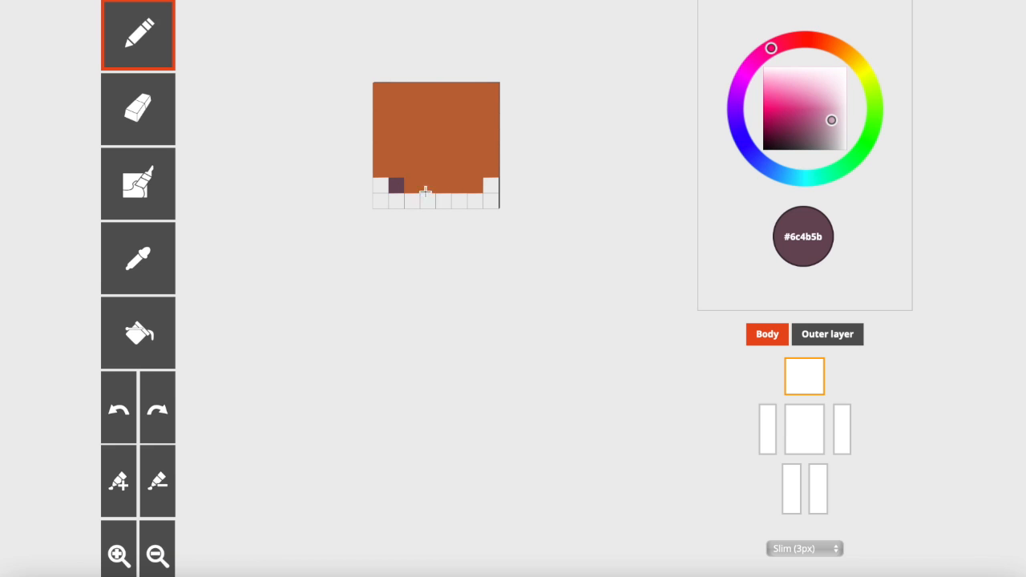
click(475, 186)
drag(302, 258, 360, 259)
- Sample #8b4b53 and paint the back hair's bottom row between the mauve pixels plus the outermost pixel on each side one row higher
click(174, 263)
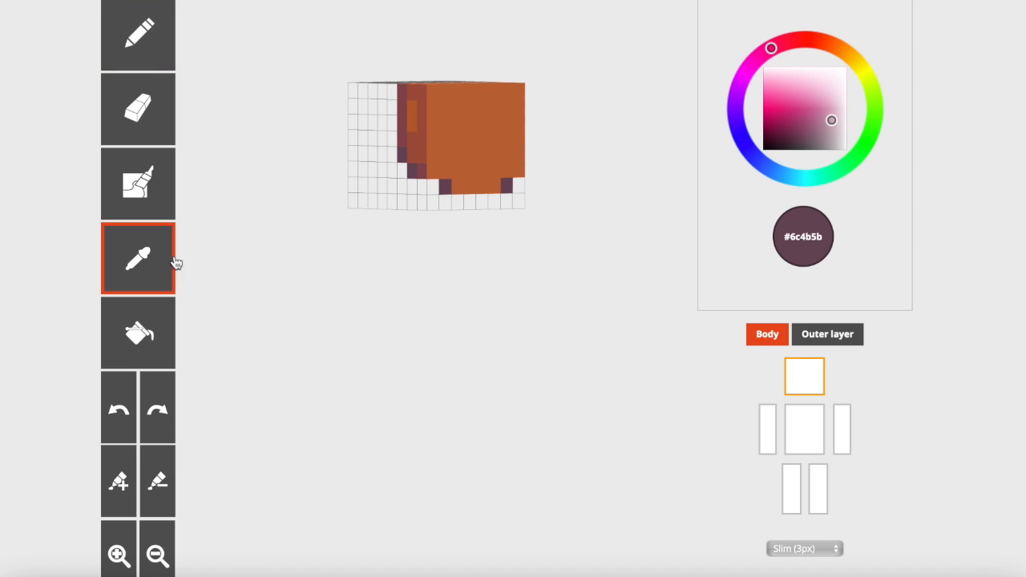
click(402, 119)
drag(497, 240, 468, 244)
mouse_move(388, 195)
mouse_down()
mouse_move(467, 199)
mouse_move(433, 188)
mouse_up()
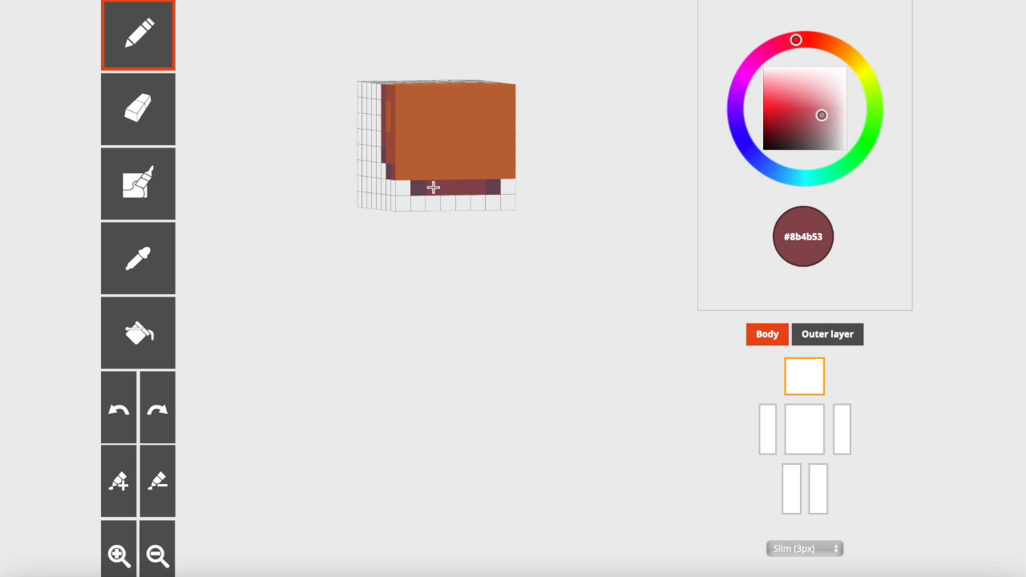
click(508, 170)
drag(549, 222, 516, 225)
- Paint a four-pixel bar and a shorter two-pixel bar above it on the back hair in #8b4b53
click(130, 248)
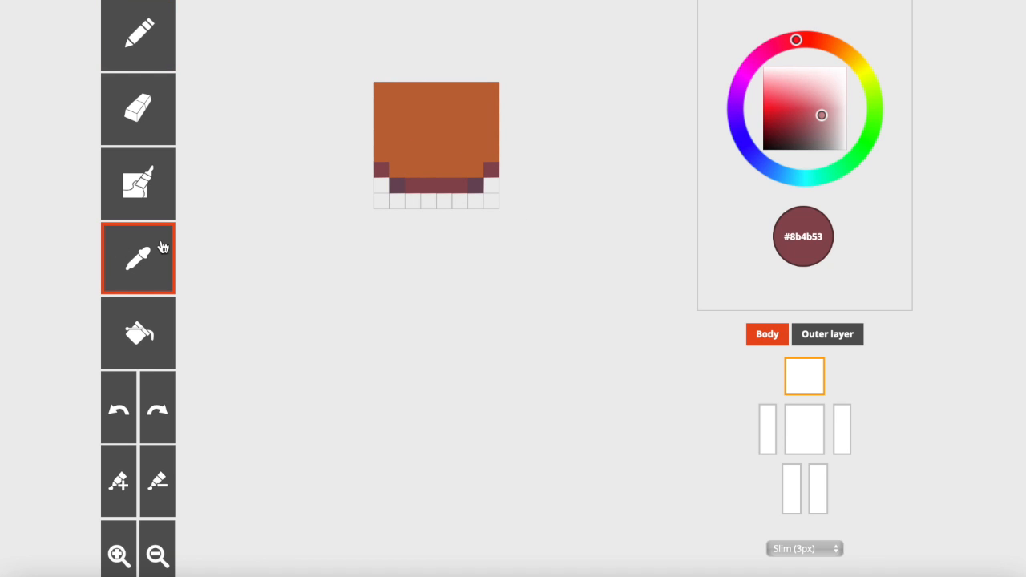
click(431, 185)
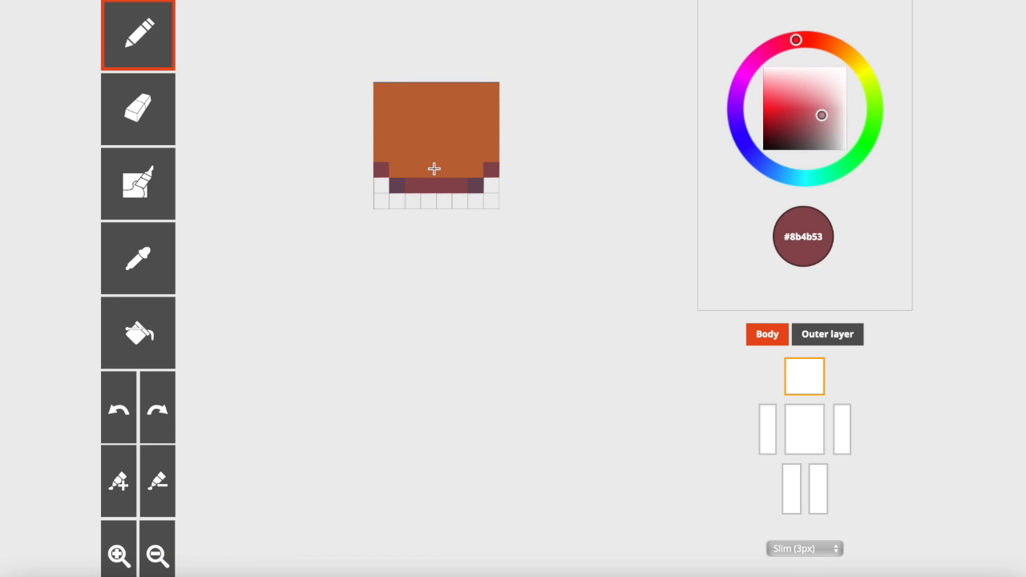
mouse_move(440, 154)
mouse_down()
mouse_move(421, 153)
mouse_move(456, 154)
mouse_up()
drag(439, 123, 433, 122)
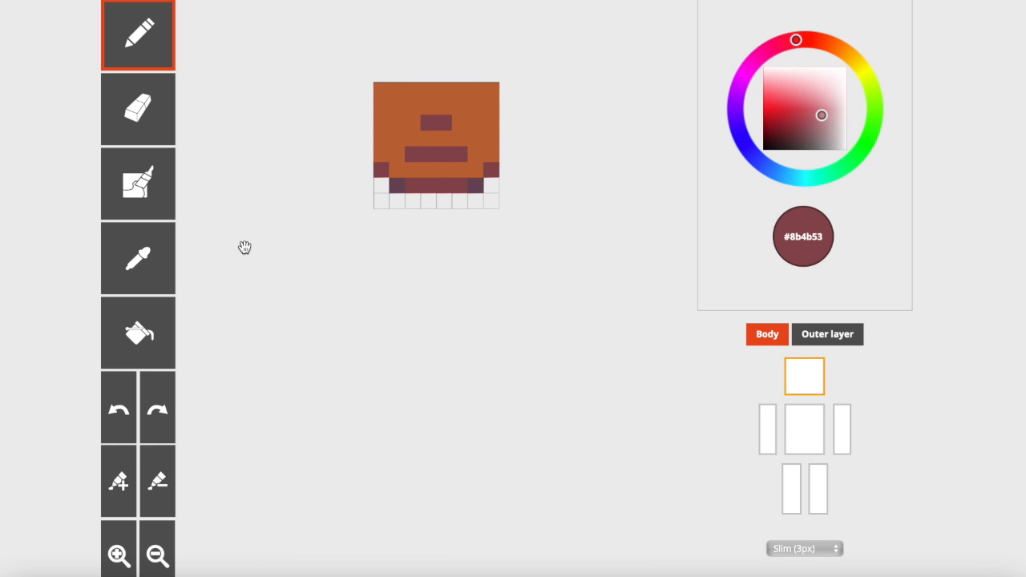
- Sample #6c4b5b and darken the two middle pixels of the back hair's four-pixel bar
click(166, 252)
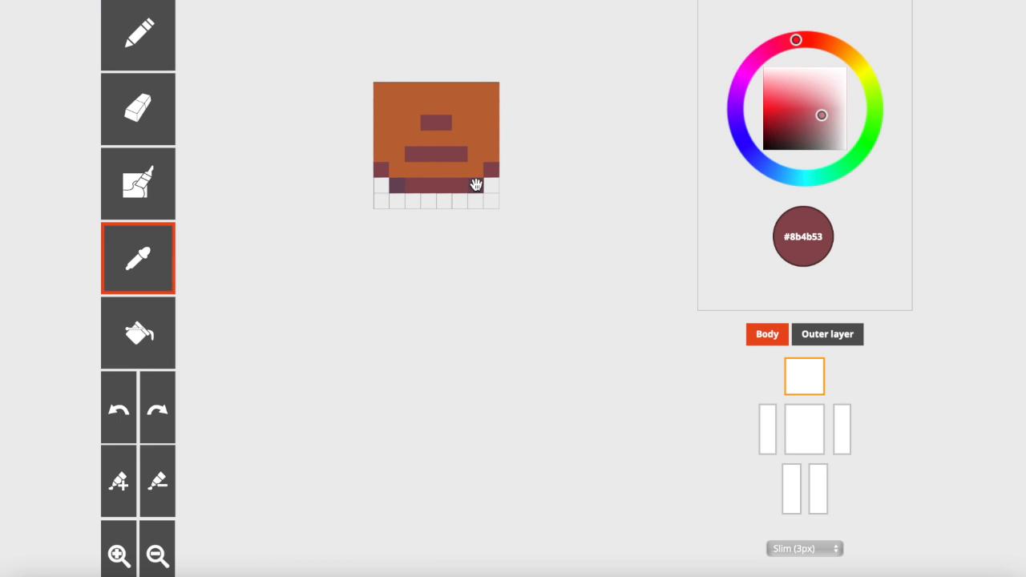
click(479, 186)
click(152, 270)
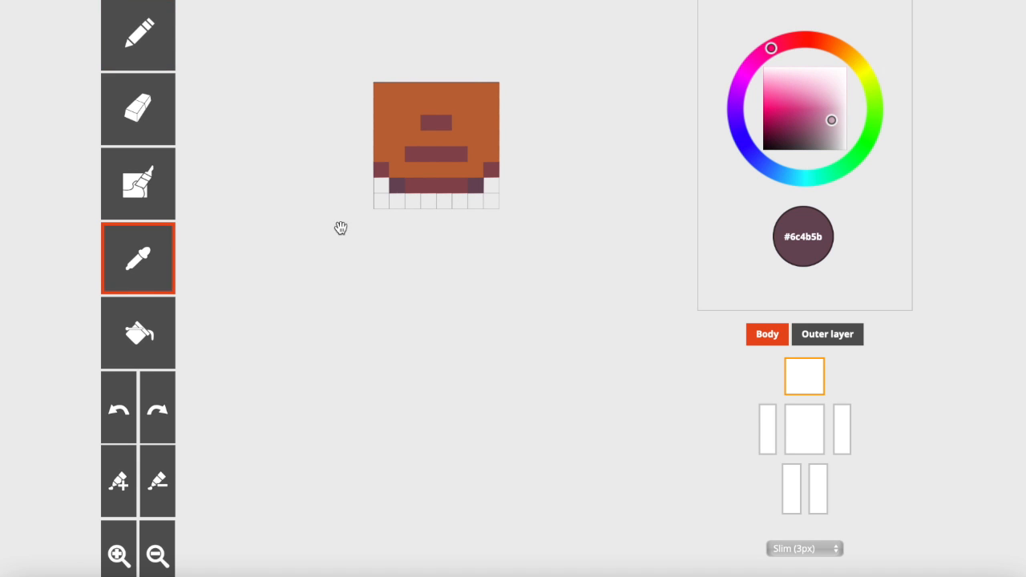
click(400, 186)
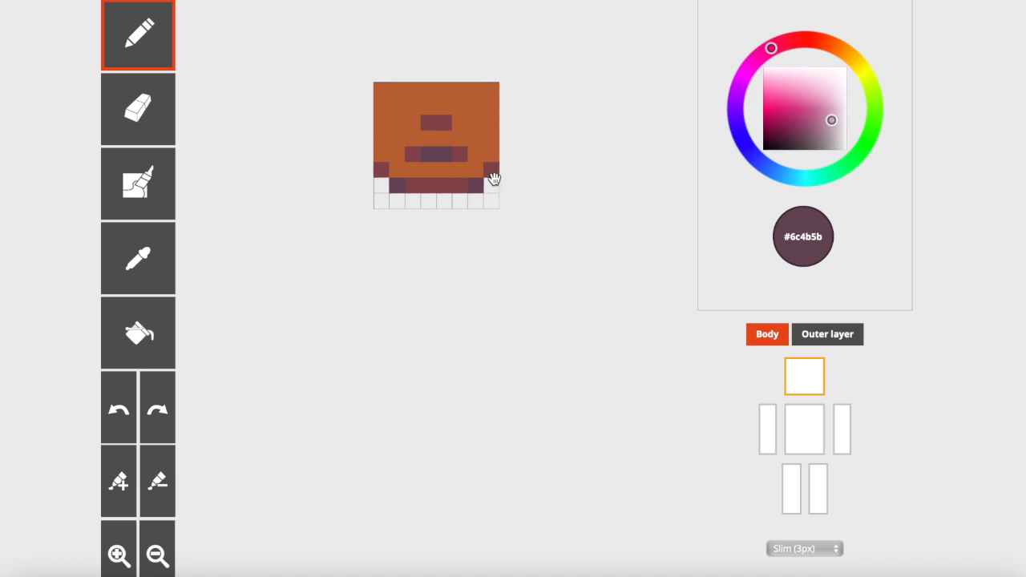
click(813, 337)
click(825, 337)
click(133, 403)
double_click(831, 350)
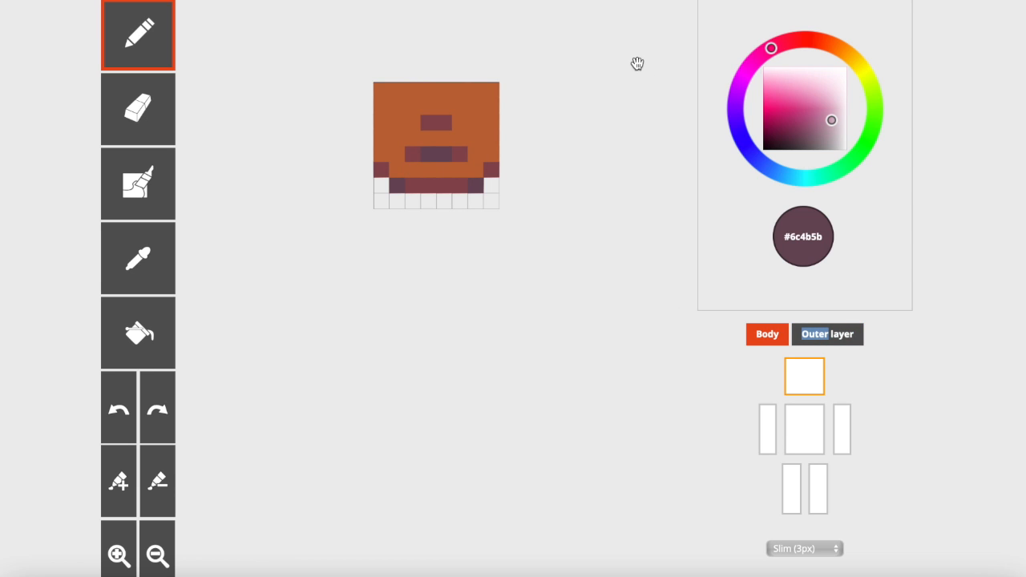
- Sample #a45441 and fill the back hair around the dark bars, keeping two orange highlight pixels above the short bar
drag(680, 2, 315, 107)
click(128, 275)
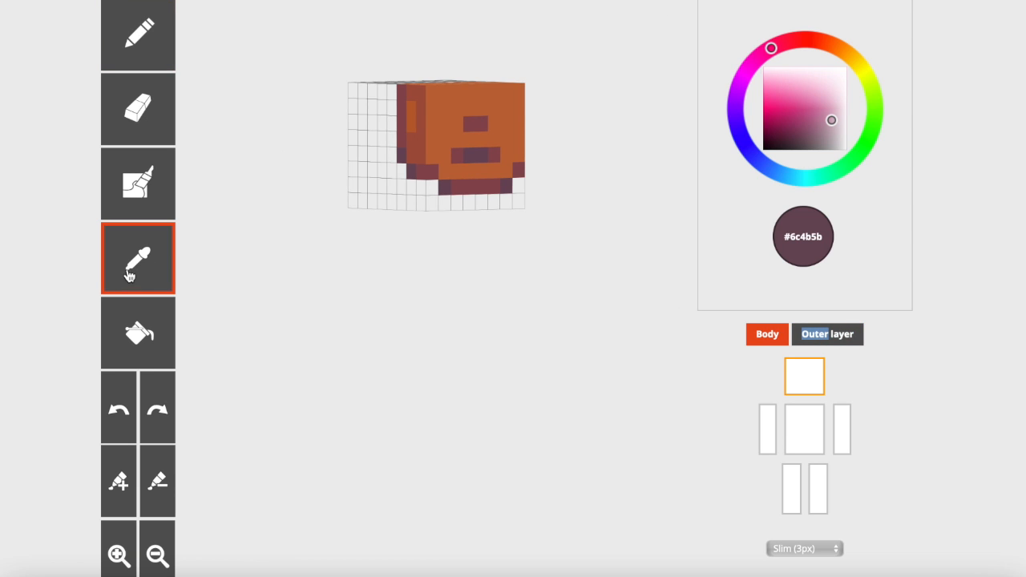
click(418, 95)
drag(524, 112, 602, 153)
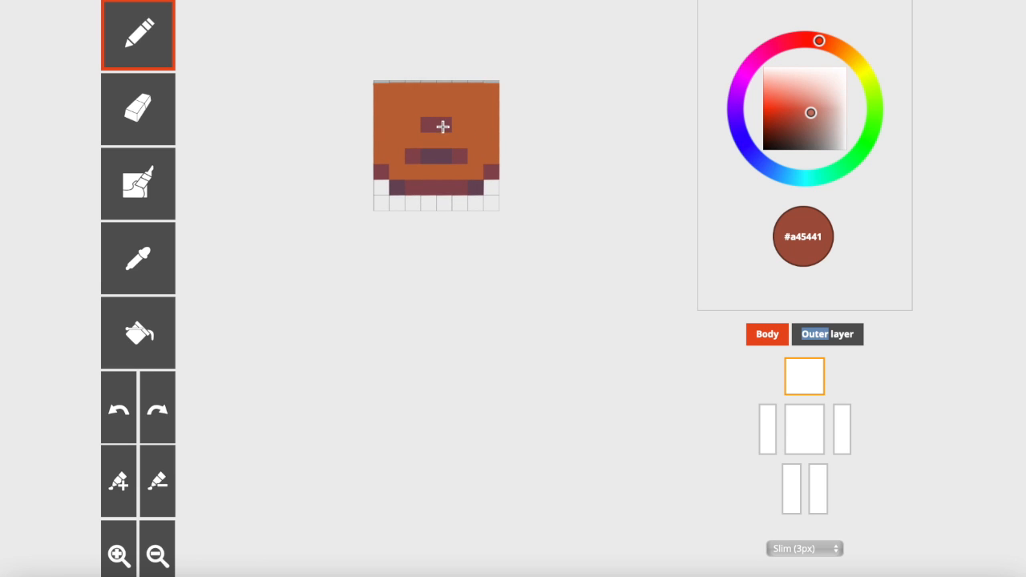
mouse_move(412, 135)
mouse_down()
mouse_move(460, 137)
mouse_move(459, 96)
mouse_move(411, 94)
mouse_move(408, 123)
mouse_move(384, 96)
mouse_move(433, 102)
mouse_move(434, 113)
mouse_move(490, 95)
mouse_move(474, 135)
mouse_move(482, 141)
mouse_move(489, 127)
mouse_move(488, 150)
mouse_move(470, 173)
mouse_move(398, 168)
mouse_move(380, 129)
mouse_move(381, 158)
mouse_up()
drag(318, 167, 345, 176)
- Sample #bb6130 from the side hair's highlight and recolour the back hair's two highlight pixels with it
click(142, 259)
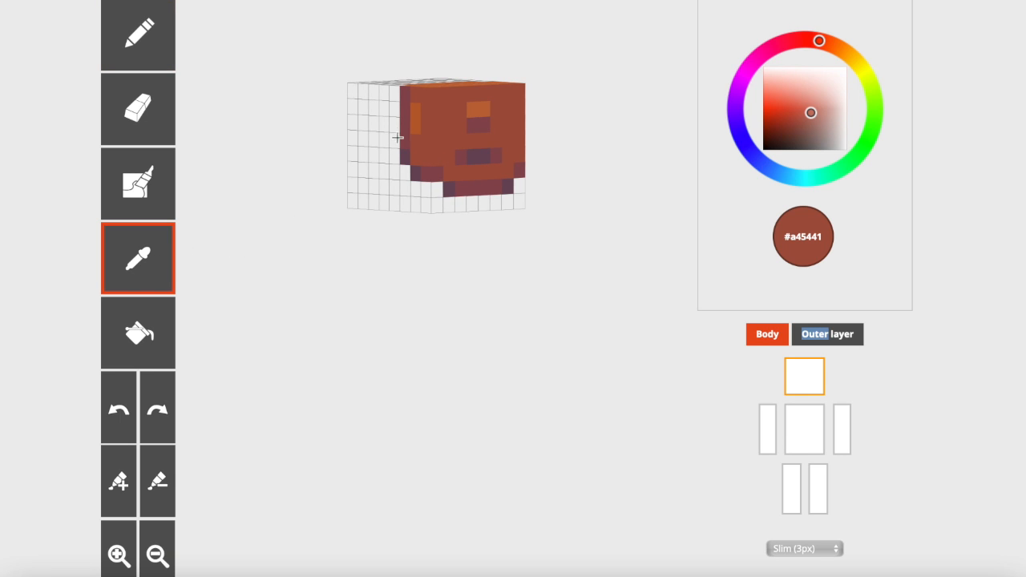
click(415, 117)
drag(572, 146, 507, 142)
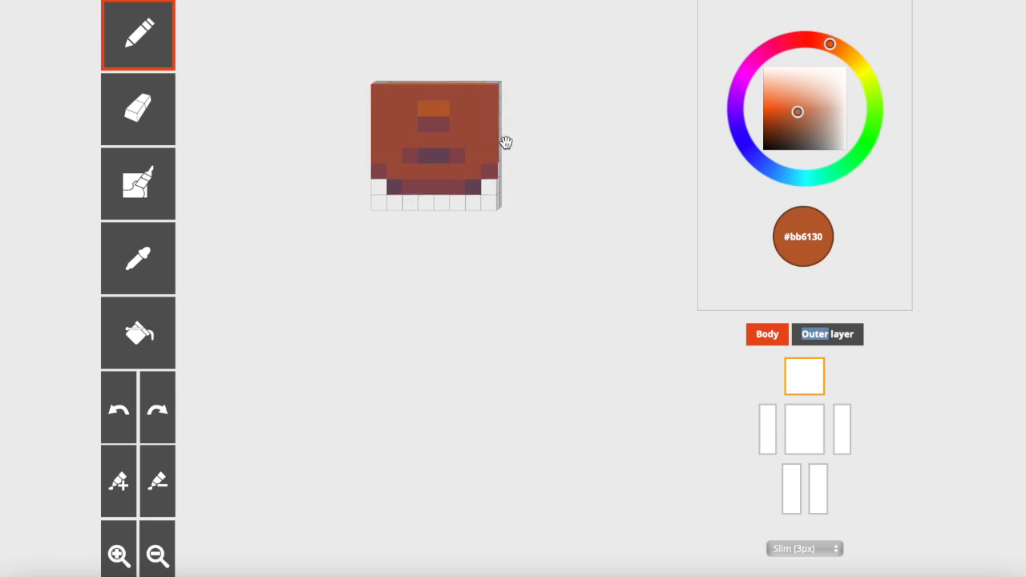
- Sample #6c4b5b and paint both end pixels of the top hair's front row
drag(291, 207, 334, 178)
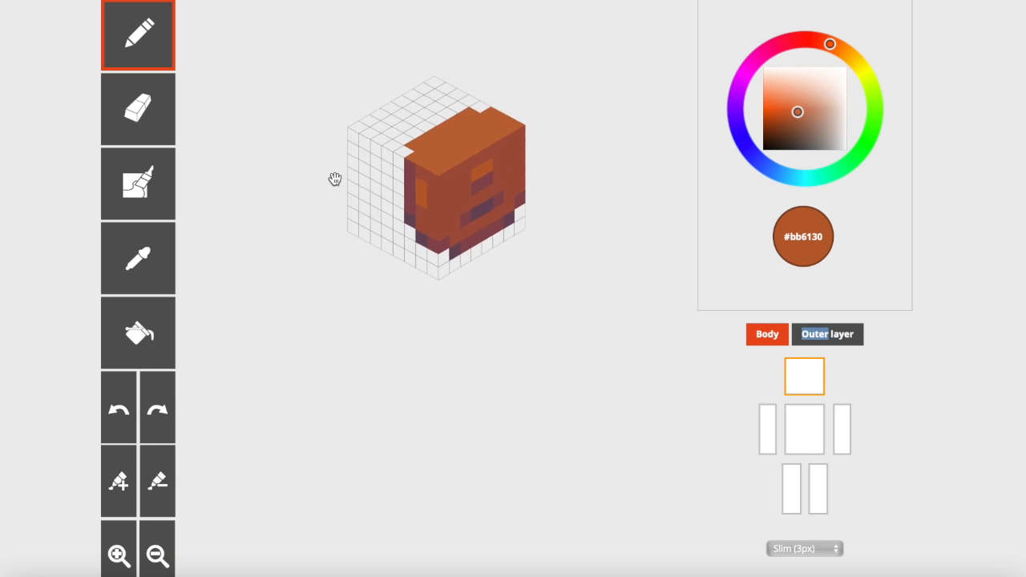
click(146, 241)
click(427, 231)
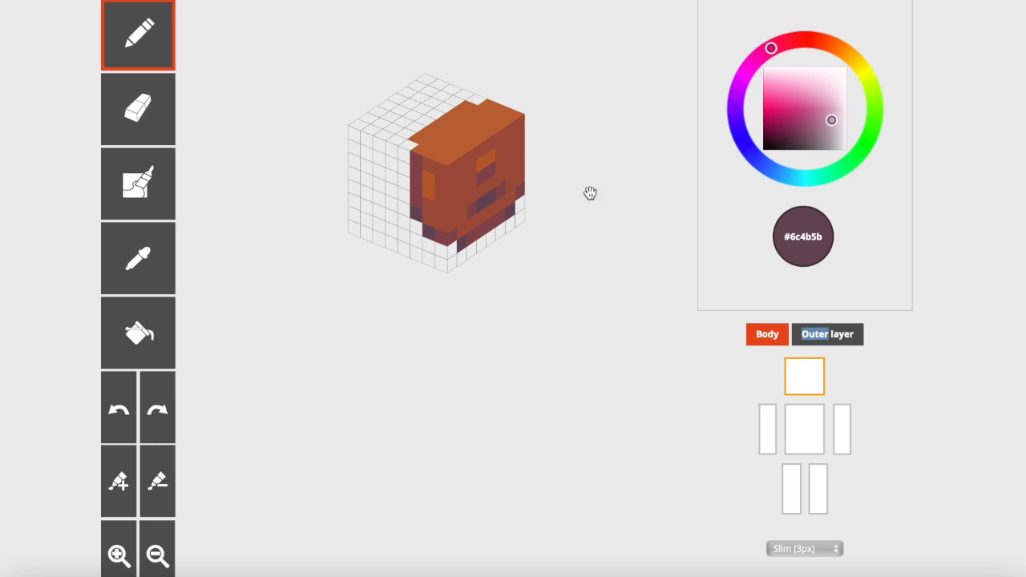
mouse_move(600, 144)
mouse_down()
mouse_move(574, 165)
mouse_move(524, 271)
mouse_up()
click(397, 340)
click(475, 342)
- Sample #8b4b53 and paint the top hair's front row between the mauve pixels plus the outermost pixel on each side one row back
mouse_move(550, 379)
mouse_down()
mouse_move(566, 369)
mouse_move(586, 219)
mouse_move(564, 212)
mouse_move(582, 256)
mouse_up()
click(160, 245)
click(411, 167)
click(411, 167)
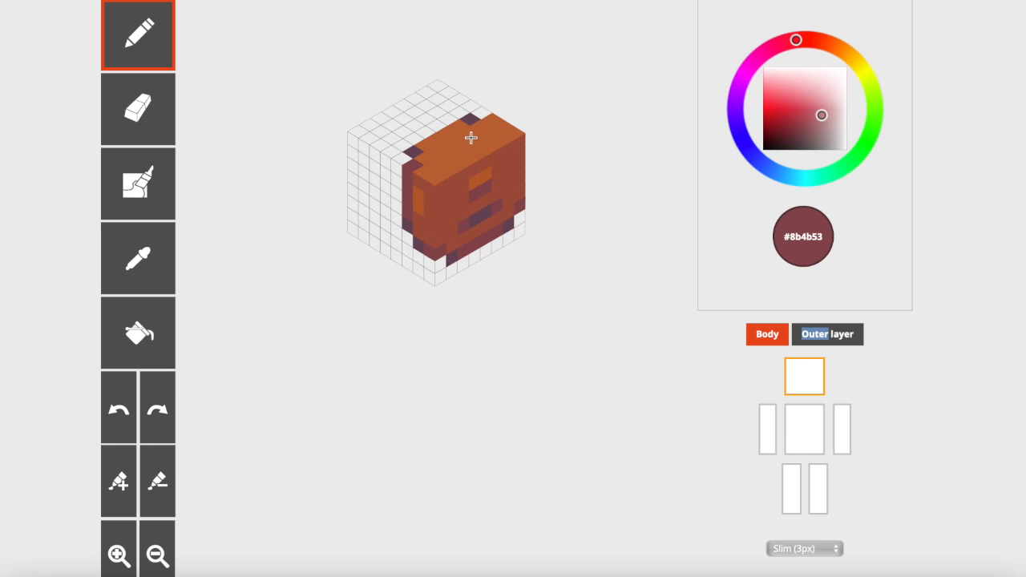
drag(459, 125, 429, 142)
mouse_move(573, 159)
mouse_down()
mouse_move(536, 175)
mouse_move(472, 295)
mouse_up()
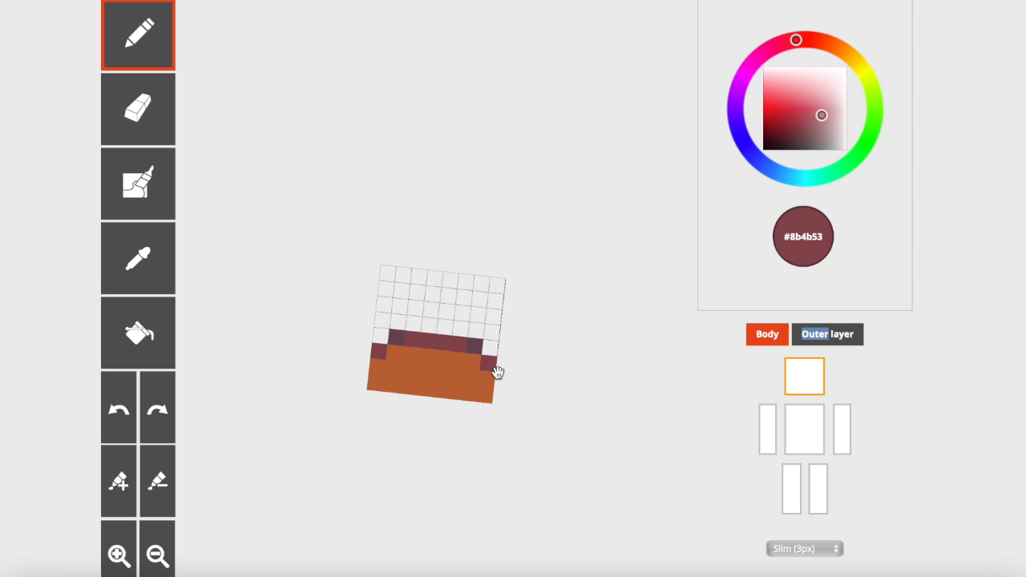
- Sample #a45441 and fill the top hair around a four-pixel highlight strip, then recolour the strip with #bb6130
drag(556, 419, 525, 328)
click(174, 264)
click(436, 211)
mouse_move(389, 153)
mouse_down()
mouse_move(385, 165)
mouse_move(365, 163)
mouse_up()
drag(262, 190, 300, 318)
mouse_move(377, 357)
mouse_down()
mouse_move(411, 355)
mouse_move(468, 363)
mouse_move(459, 388)
mouse_move(403, 385)
mouse_up()
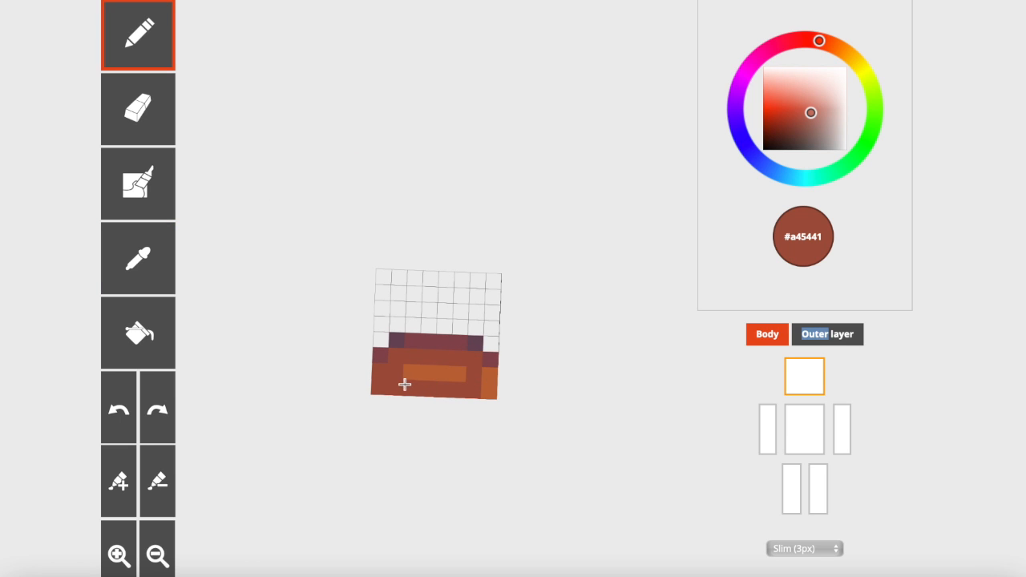
mouse_move(465, 379)
mouse_down()
mouse_move(488, 382)
mouse_move(451, 378)
mouse_up()
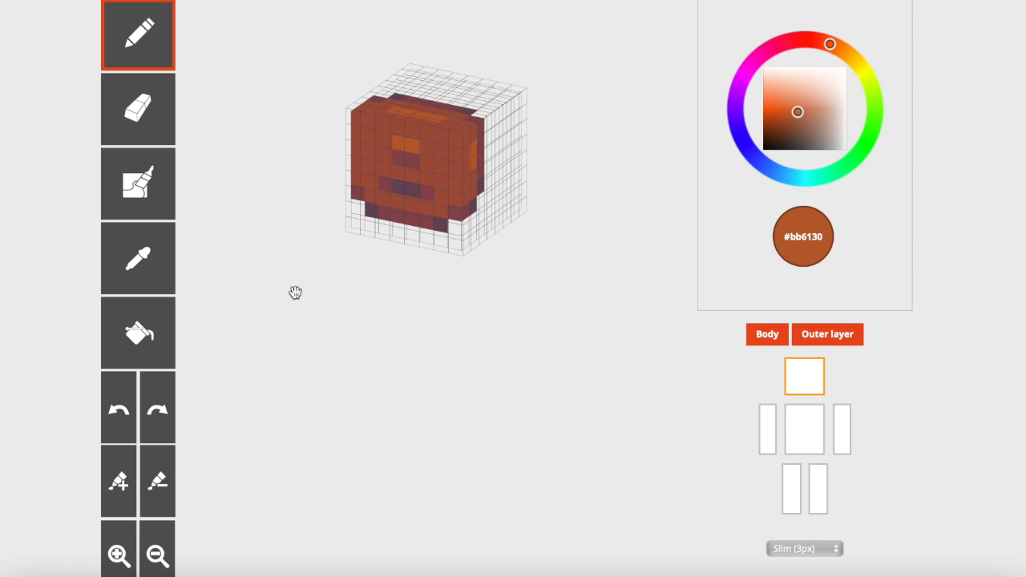
- Sample #8b4b53 and, on the head's outer layer, paint the side hair's front column and its bottom rear pixel
drag(293, 291, 453, 274)
click(139, 258)
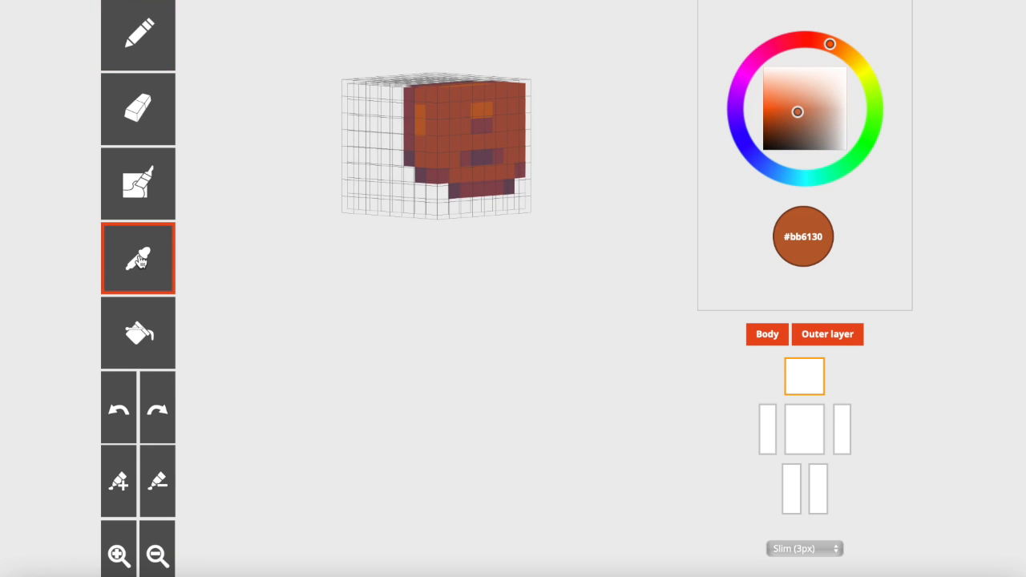
click(410, 96)
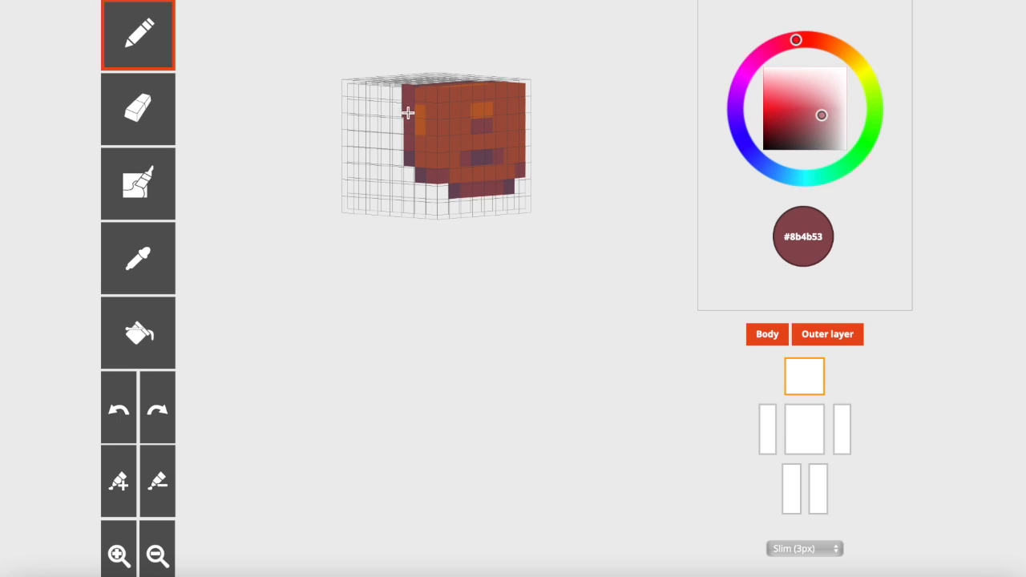
drag(392, 243, 483, 243)
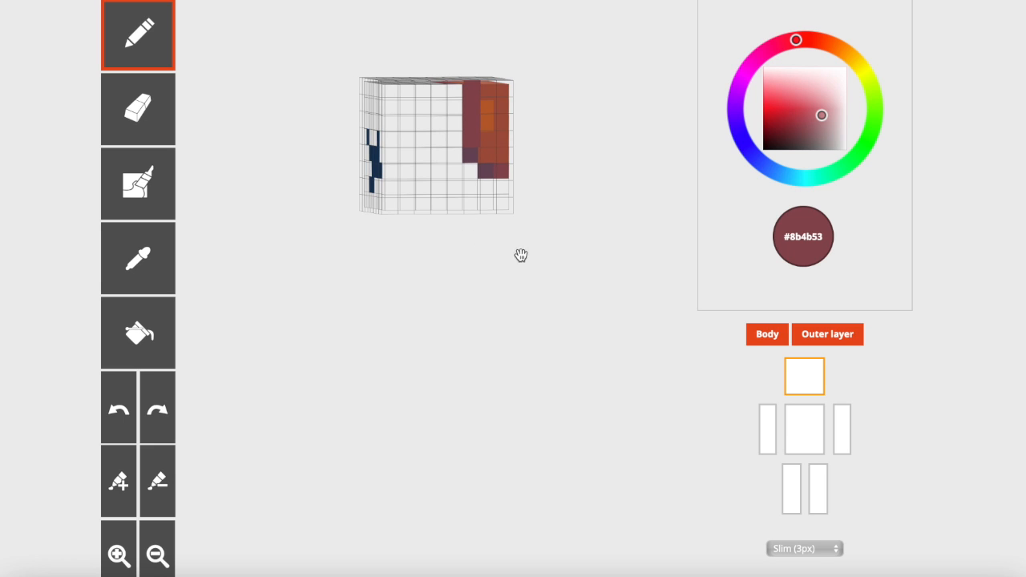
click(795, 334)
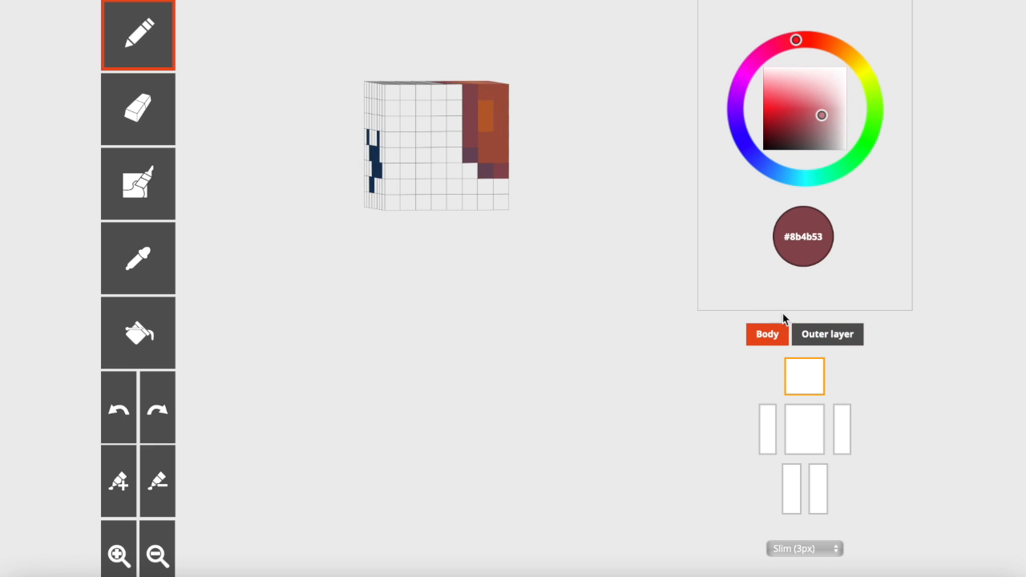
click(797, 332)
click(503, 170)
- Paint the back hair's bottom strip and outer end pixels on the outer layer in #8b4b53, and hide the body layer
mouse_move(565, 229)
mouse_down()
mouse_move(535, 238)
mouse_move(550, 217)
mouse_move(473, 216)
mouse_move(467, 188)
mouse_move(496, 186)
mouse_up()
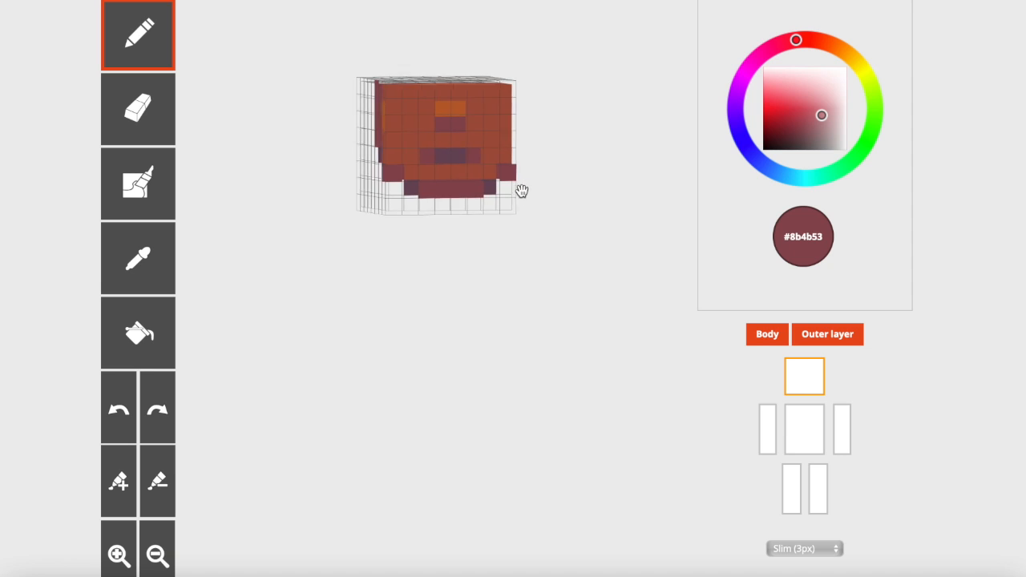
click(756, 335)
drag(401, 275, 529, 268)
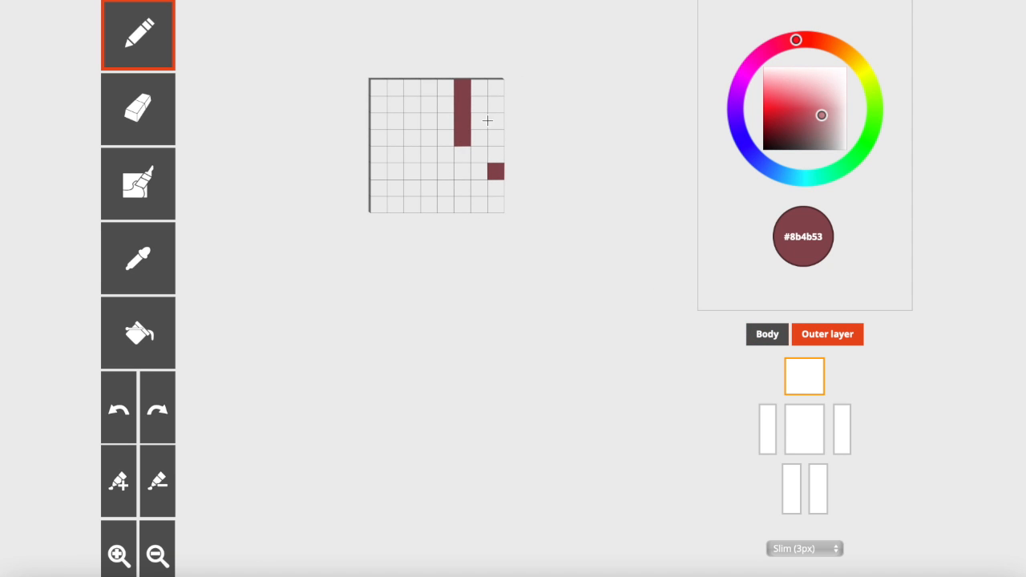
- Show the body layer again and paint the top hair's front strip and end pixels on the outer layer in #8b4b53
drag(545, 188, 425, 197)
click(767, 334)
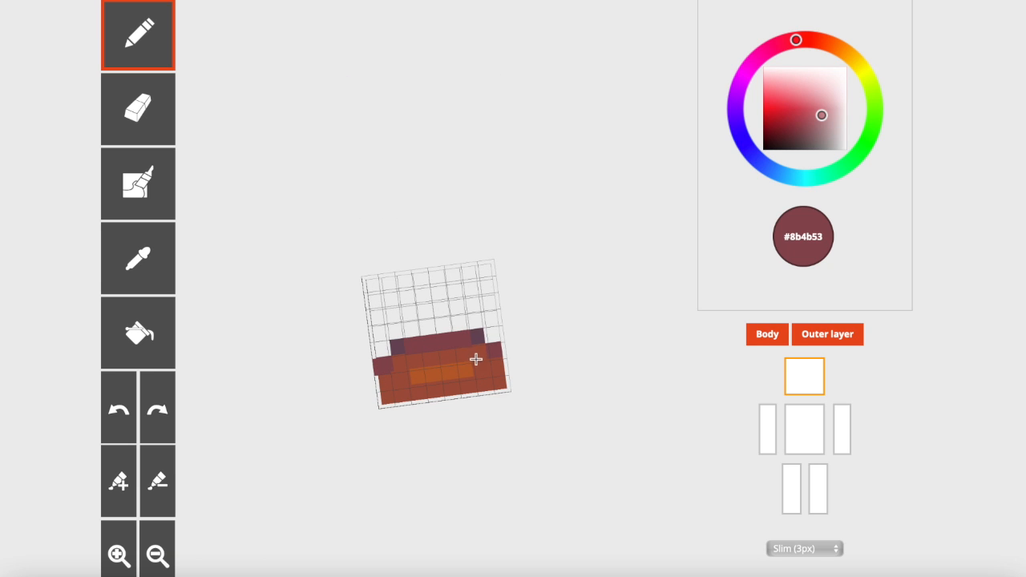
click(767, 337)
click(767, 337)
drag(309, 401, 565, 83)
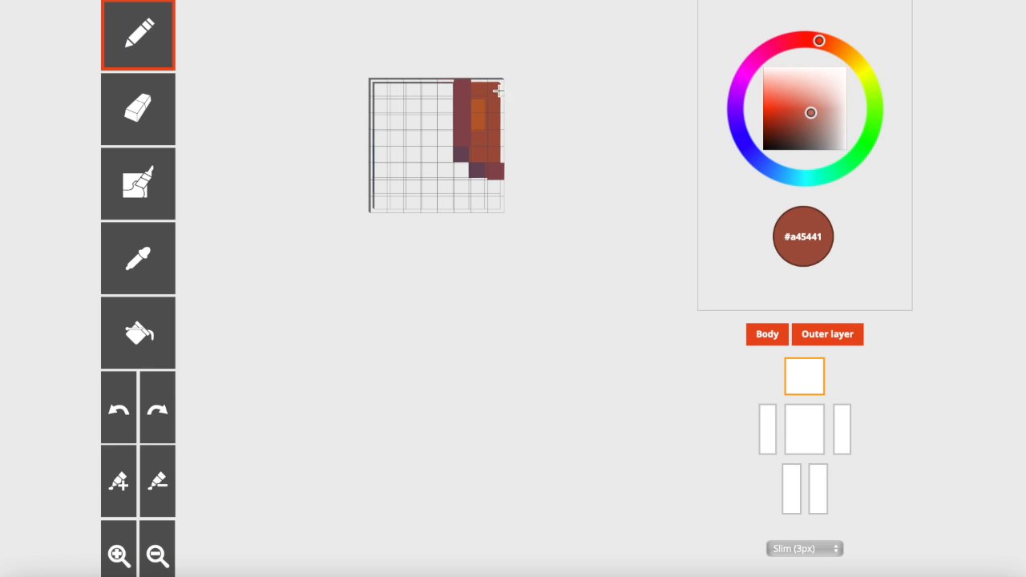
click(797, 151)
click(496, 87)
drag(532, 112, 536, 112)
click(120, 377)
- Sample #a45441 from the side hair and check the outer layer by toggling the body layer off and on
click(141, 282)
click(479, 88)
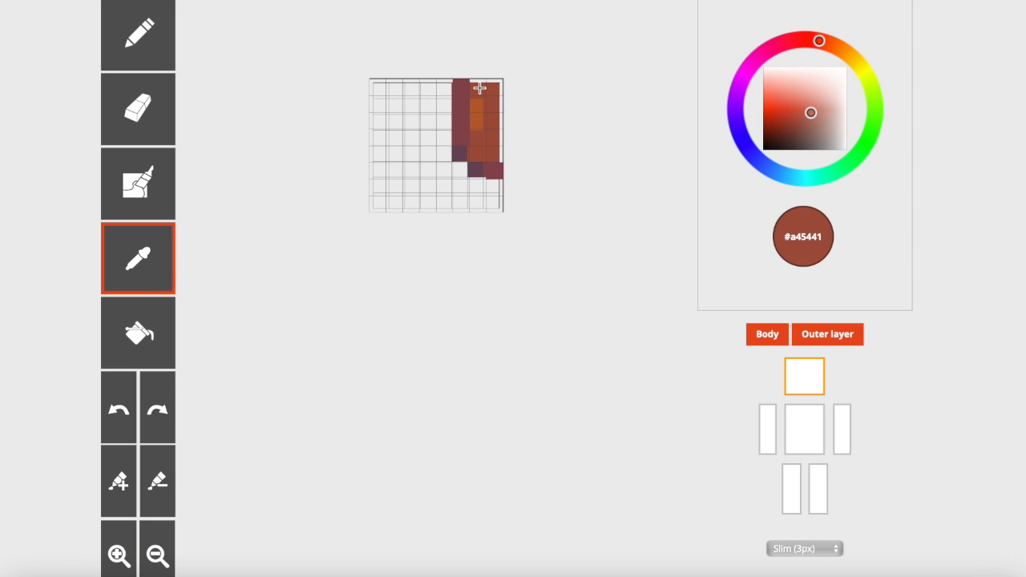
click(766, 340)
click(765, 340)
- Sample #bb6130 from the side hair's highlight for the outer layer
click(137, 258)
click(478, 110)
drag(553, 149, 585, 146)
- Sample #a45441 from the back hair and paint an outer-layer strip along its upper edge at one corner
click(766, 334)
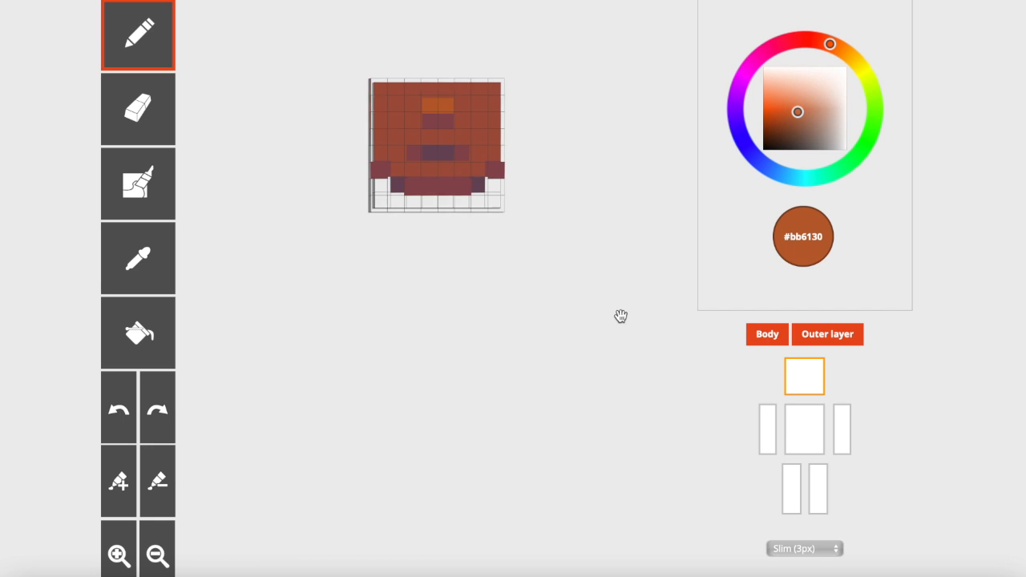
drag(621, 316, 619, 318)
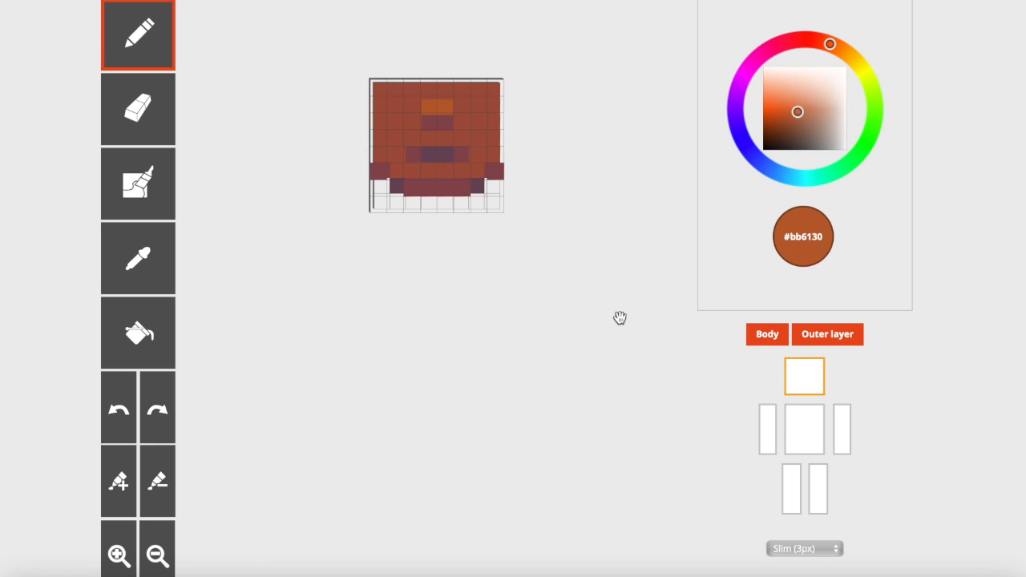
click(145, 256)
click(486, 114)
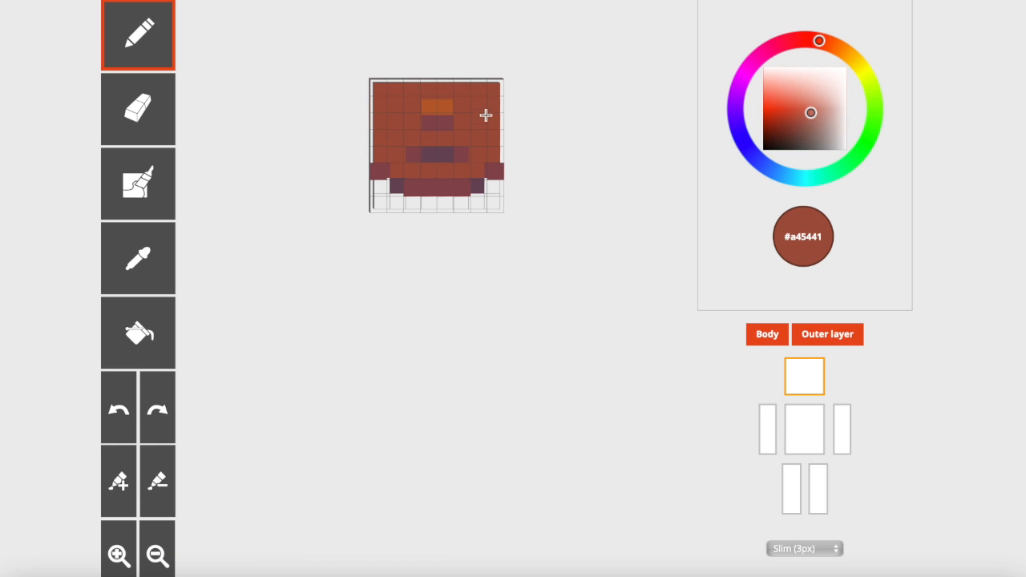
drag(484, 94, 454, 87)
- Resample #a45441 and extend the outer-layer patch down the back hair's side edge, toggling the body layer to check it
click(795, 128)
click(495, 86)
click(464, 123)
click(138, 257)
click(480, 93)
mouse_move(481, 93)
mouse_down()
mouse_move(472, 101)
mouse_move(492, 115)
mouse_up()
click(769, 343)
click(770, 343)
- Erase the outer-layer patch's corner pixel and a stray inner pixel, checking with the body layer toggled
click(160, 108)
click(458, 122)
click(497, 85)
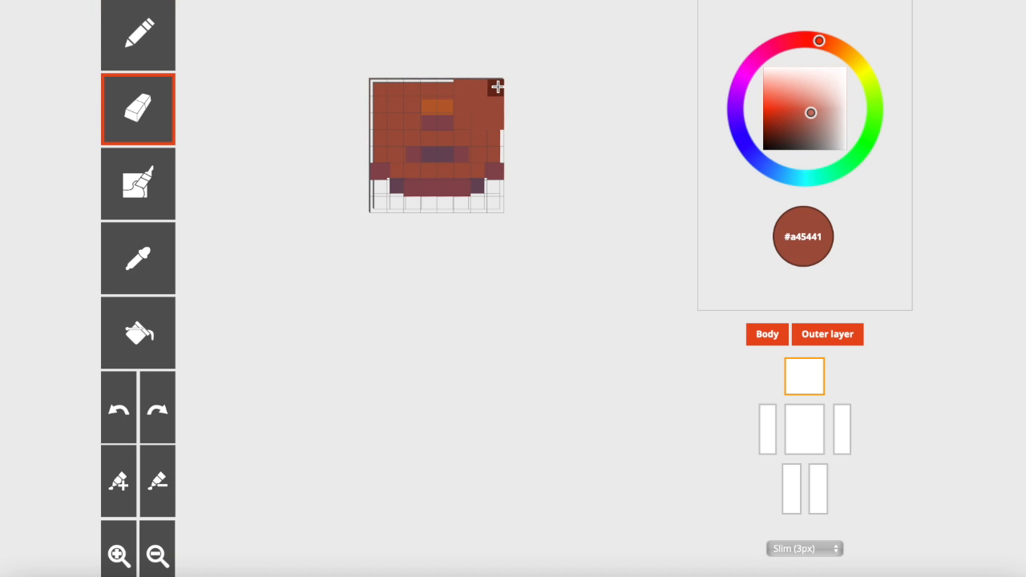
click(754, 341)
click(752, 343)
- Sample #a45441 and paint a mirrored outer-layer patch at the back hair's opposite upper corner, leaving the corner pixel empty
click(164, 258)
click(380, 101)
drag(395, 95, 409, 105)
click(767, 352)
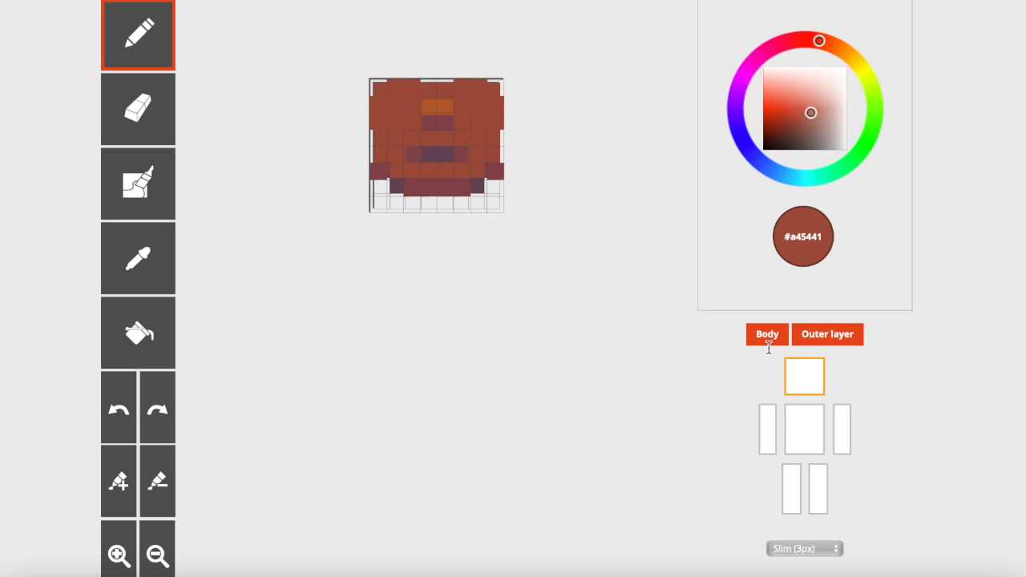
click(777, 343)
click(774, 344)
- Hide the body layer, paint #a45441 patches at both rear sides of the top hair's outer layer, and show the body layer again
drag(536, 270, 565, 291)
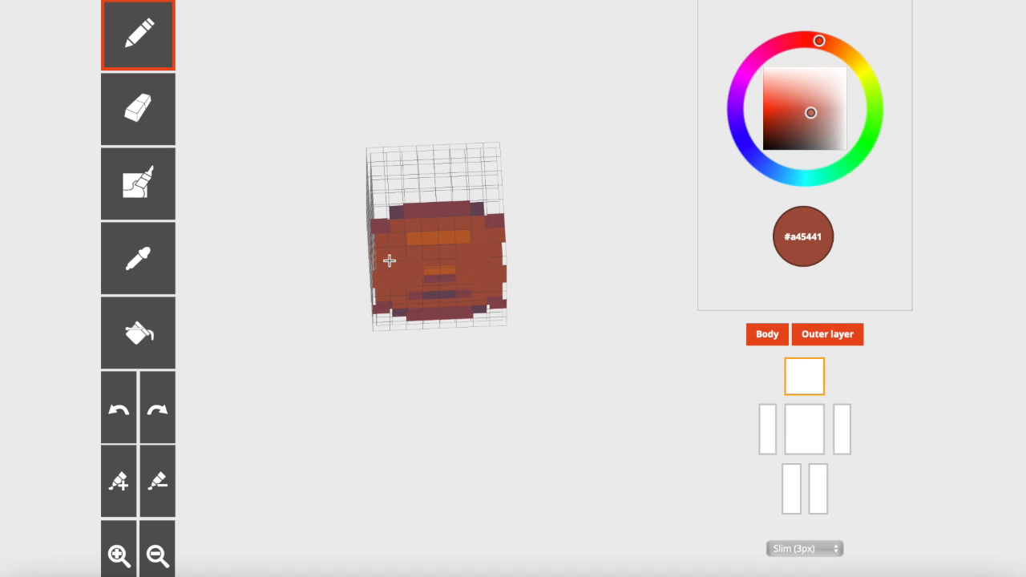
click(753, 343)
mouse_move(475, 380)
mouse_down()
mouse_move(462, 371)
mouse_move(474, 357)
mouse_up()
drag(394, 359, 412, 374)
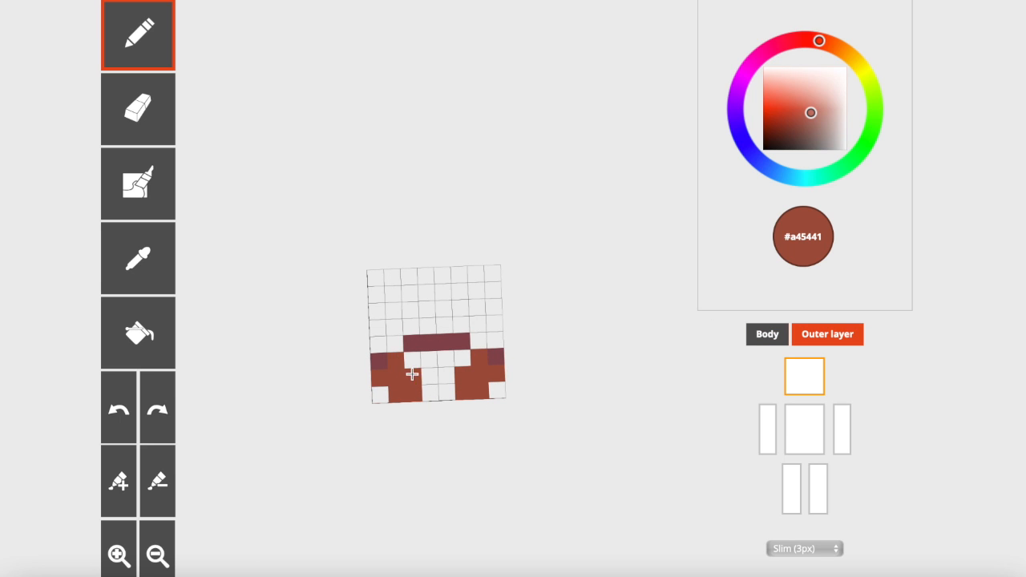
click(765, 335)
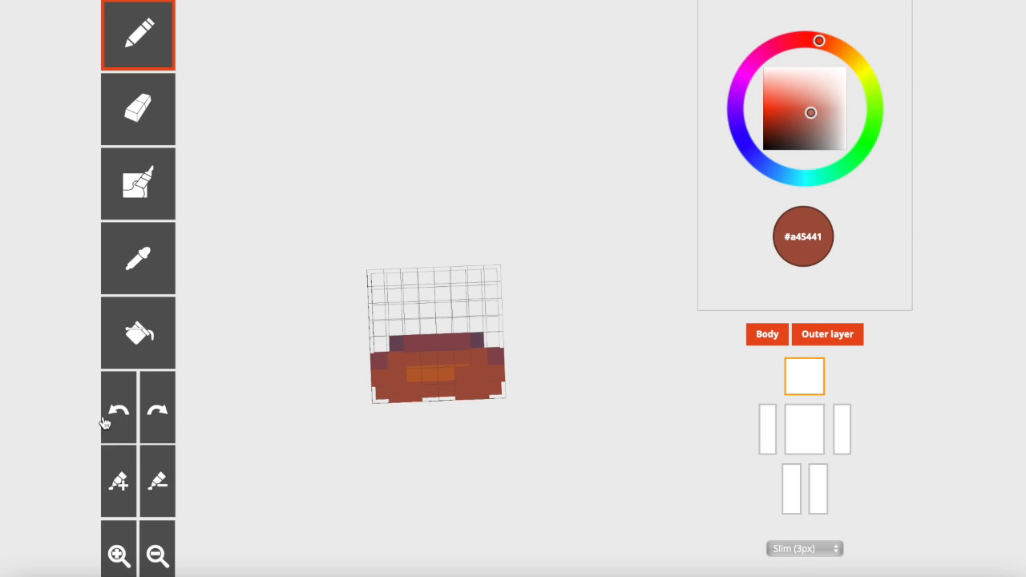
- Show the torso, both arms and both legs together with the head
drag(554, 451, 617, 365)
click(766, 436)
click(801, 436)
click(838, 440)
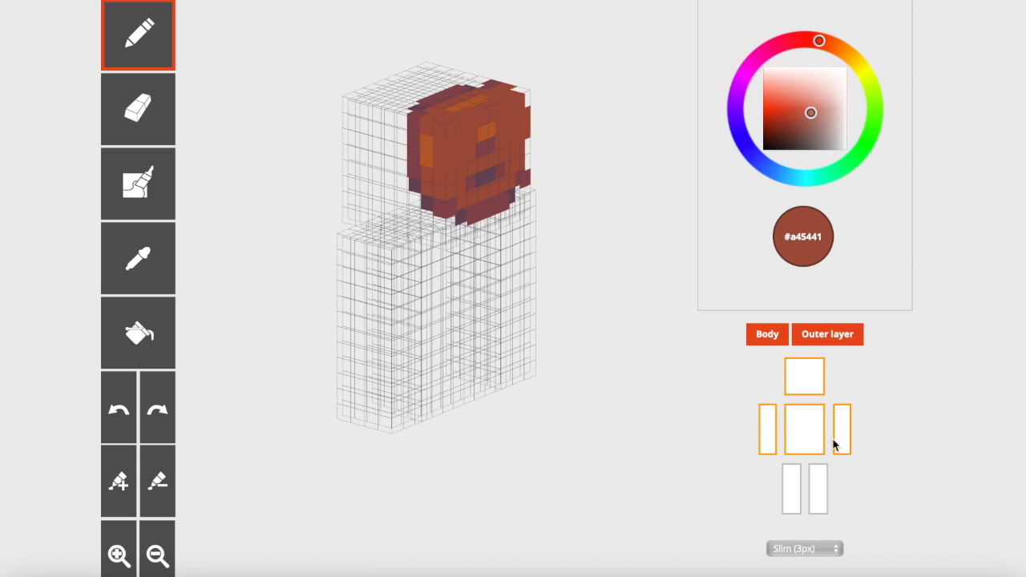
click(818, 492)
click(800, 502)
drag(277, 309, 330, 300)
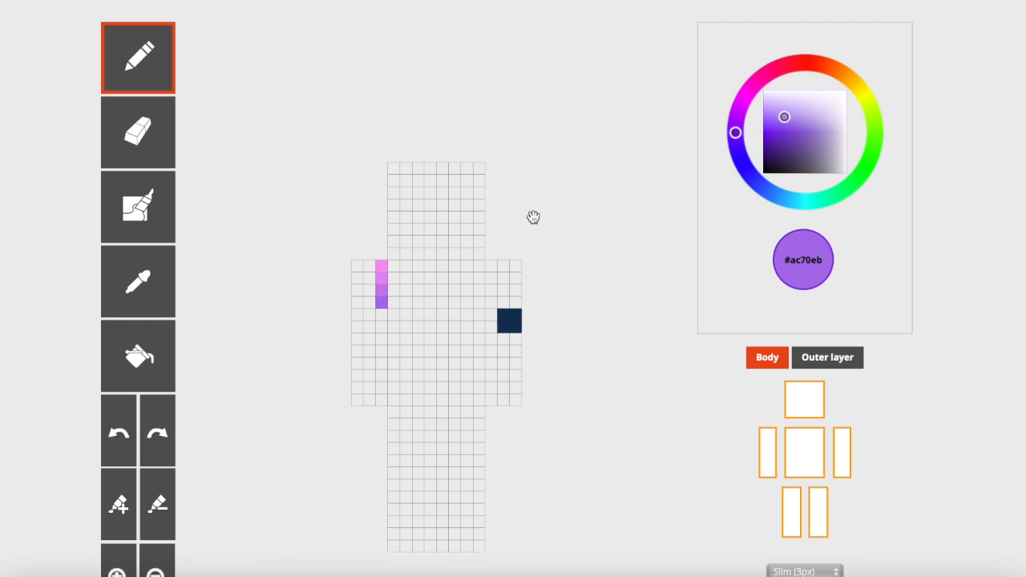
- Sample #f495ef from the arm's swatch, hide the torso, and fill the top three rows of the head's front
click(143, 293)
click(381, 266)
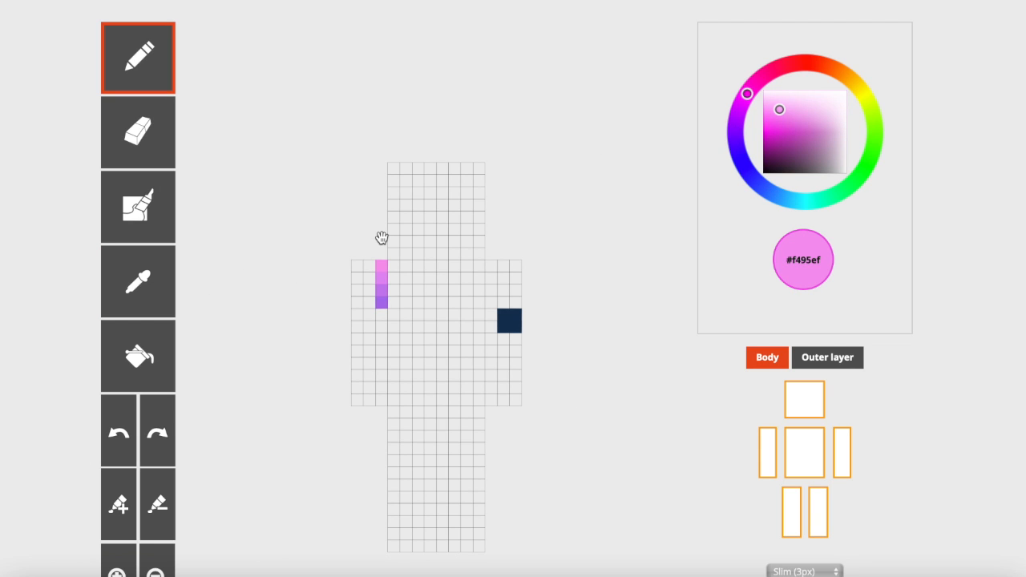
click(790, 458)
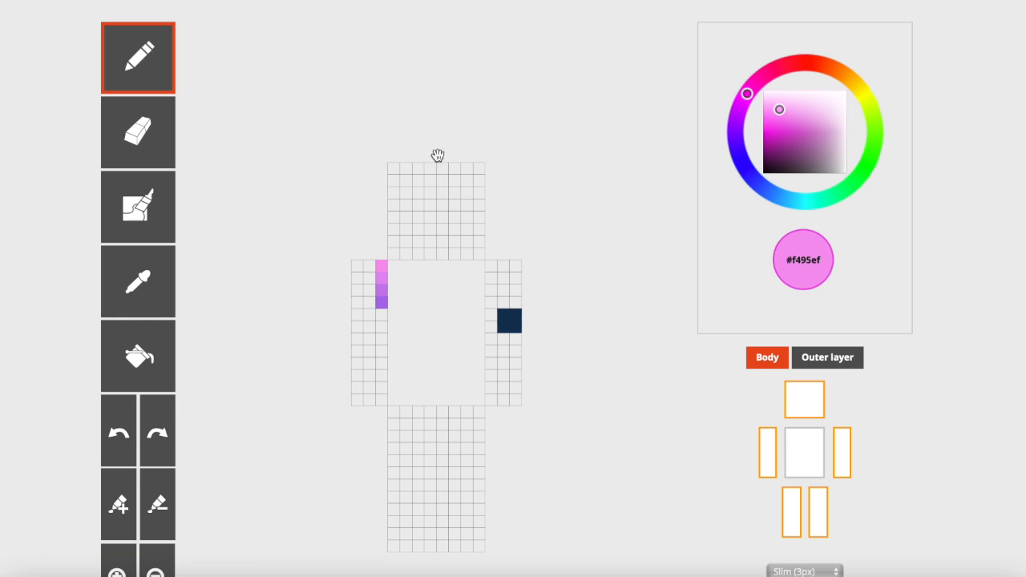
mouse_move(478, 168)
mouse_down()
mouse_move(413, 168)
mouse_move(393, 179)
mouse_move(476, 179)
mouse_move(457, 194)
mouse_move(391, 192)
mouse_up()
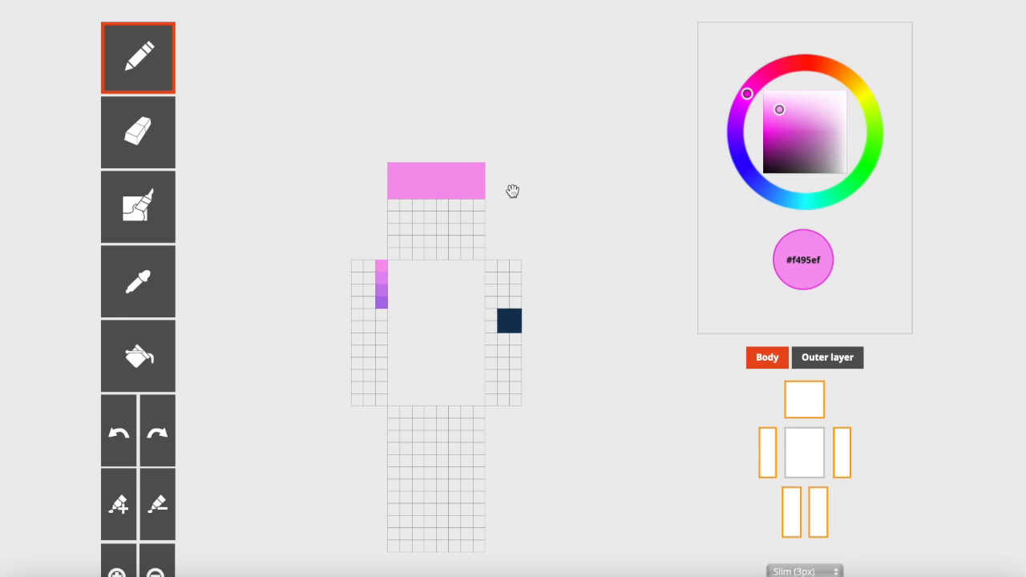
- Erase the four middle pixels in the second row of the pink front hair
click(151, 146)
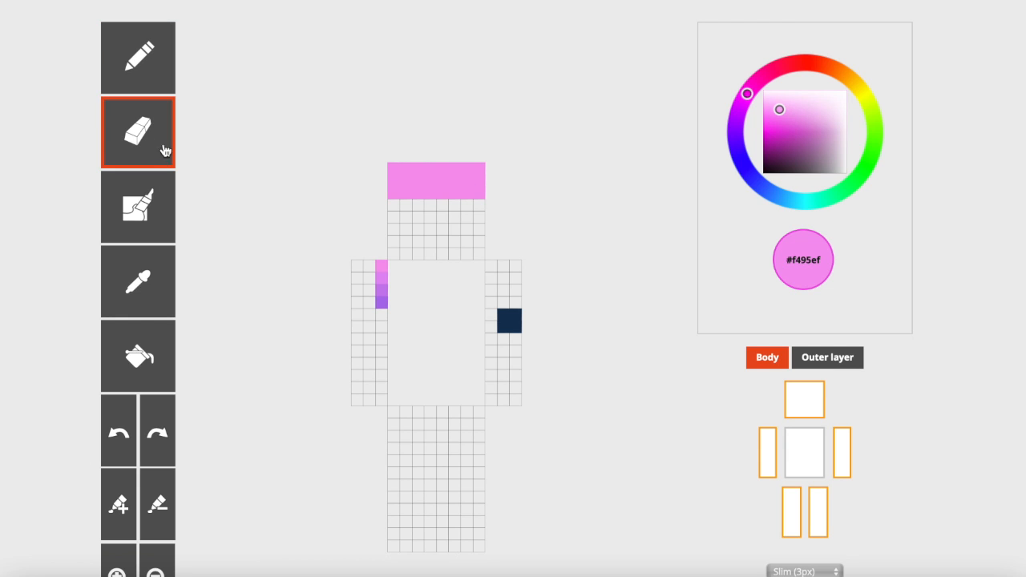
drag(442, 183, 433, 185)
click(449, 185)
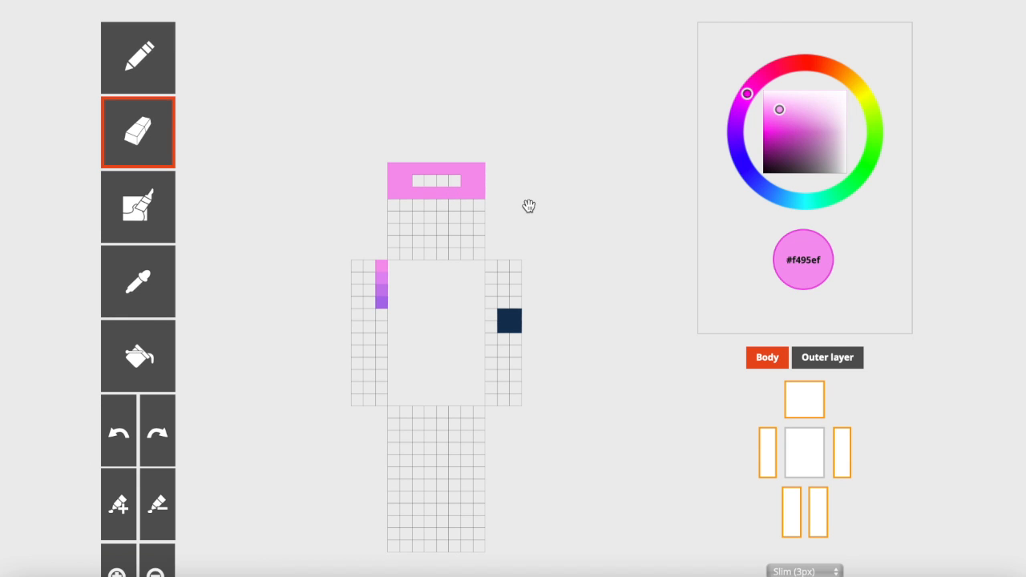
- Set the color to #ecdfe6 and paint the four middle pixels of the front hair's third row
click(783, 66)
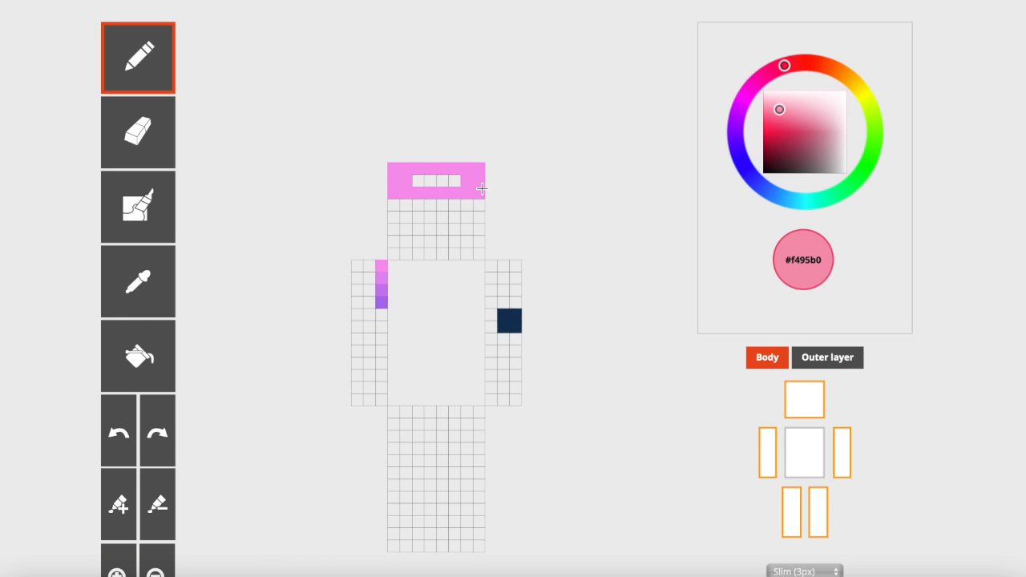
drag(814, 98, 824, 99)
click(766, 73)
drag(455, 193, 416, 193)
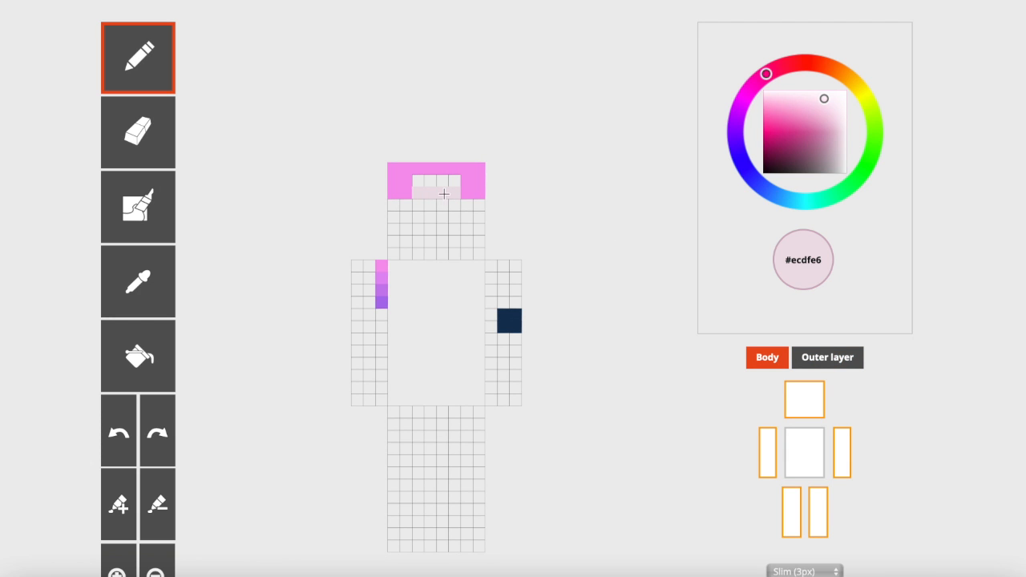
- Sample #ac70eb from the arm's swatch and paint the front hair's two lower corner pixels
click(141, 282)
click(382, 301)
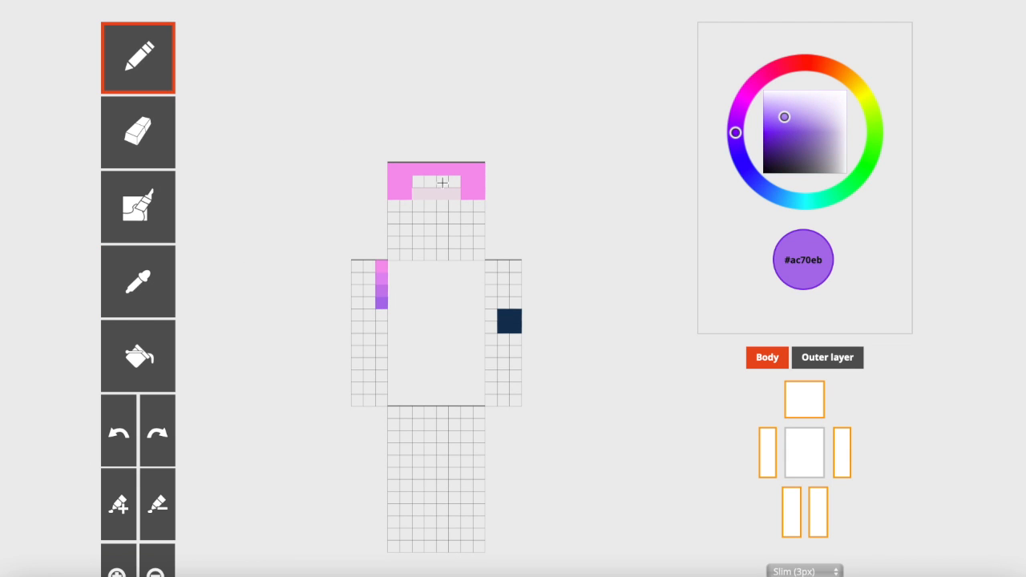
click(477, 195)
- Sample #c97ded from the arm's swatch and paint the front hair's outer columns and the pixels beside the lower corners
click(142, 275)
click(377, 293)
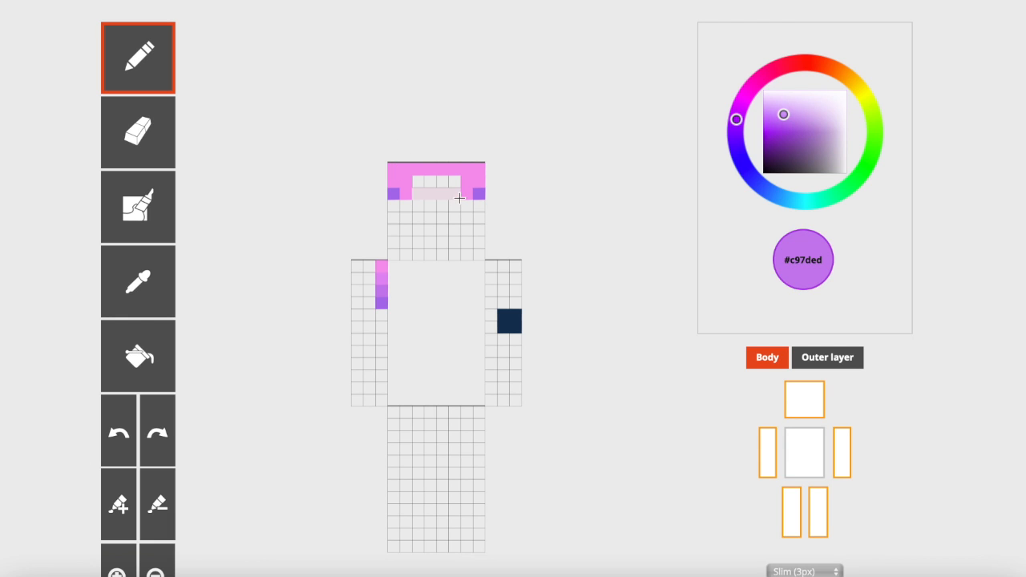
drag(393, 168, 393, 181)
click(405, 193)
drag(475, 174, 477, 187)
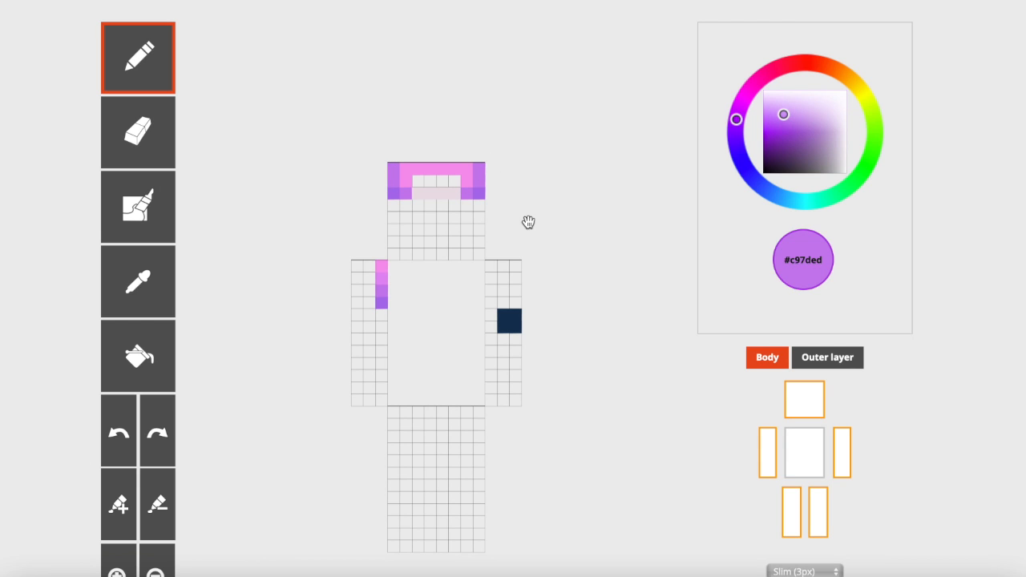
- Sample #e18cf2 from the arm's swatch and blend the front hair inward, leaving only the two top middle pixels pink
key(i)
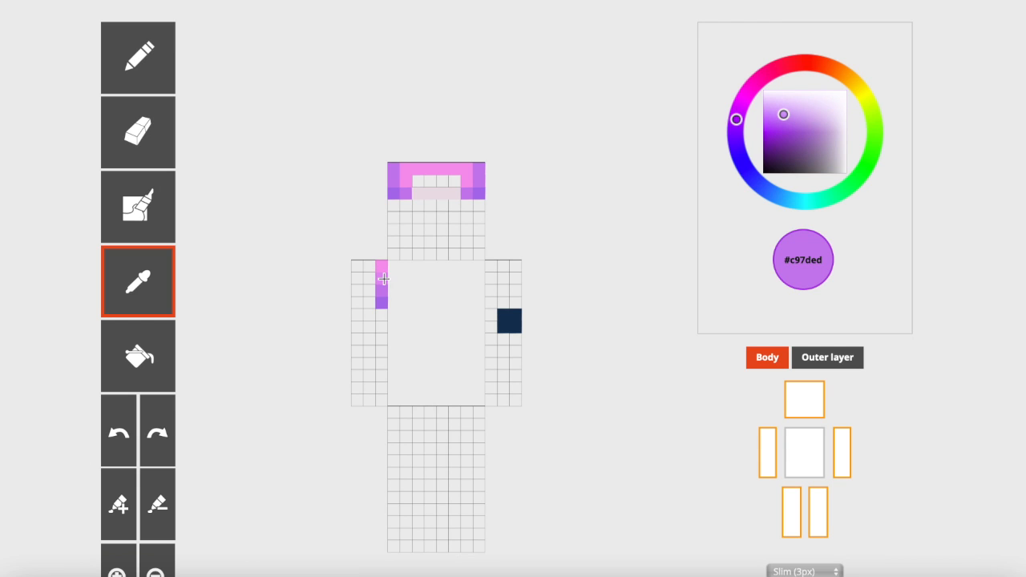
click(381, 278)
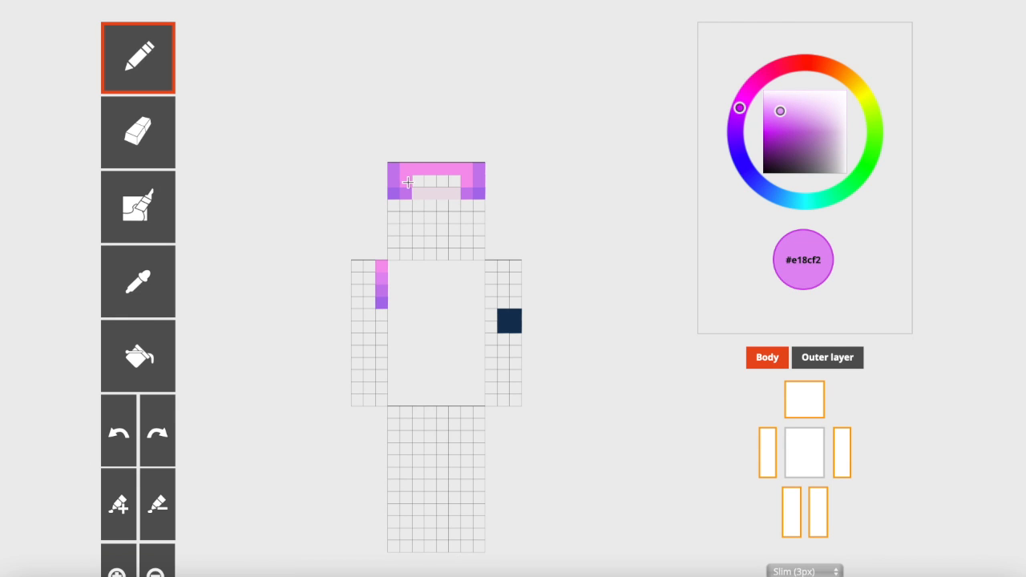
drag(406, 177, 468, 177)
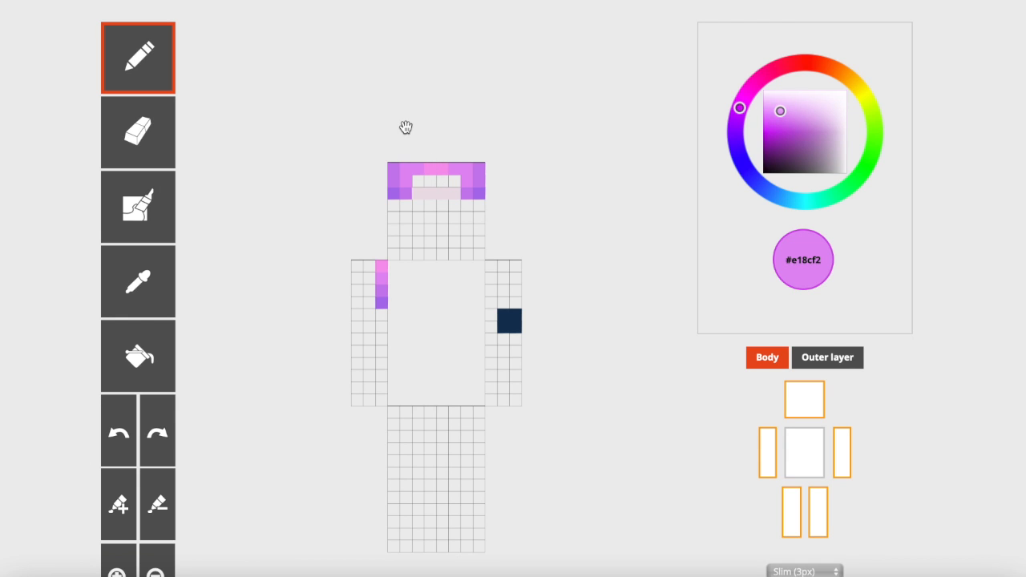
- Lighten the sampled #ecdfe6 to #f6e9ed and paint the two central pixels of the light strip below the hair
click(149, 301)
click(445, 190)
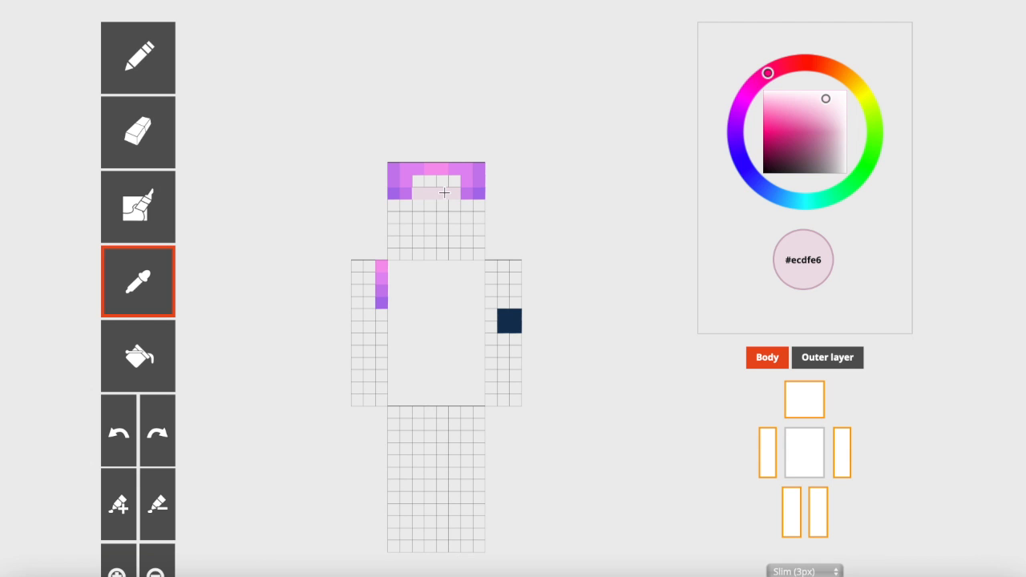
click(783, 63)
click(812, 96)
drag(441, 195, 434, 197)
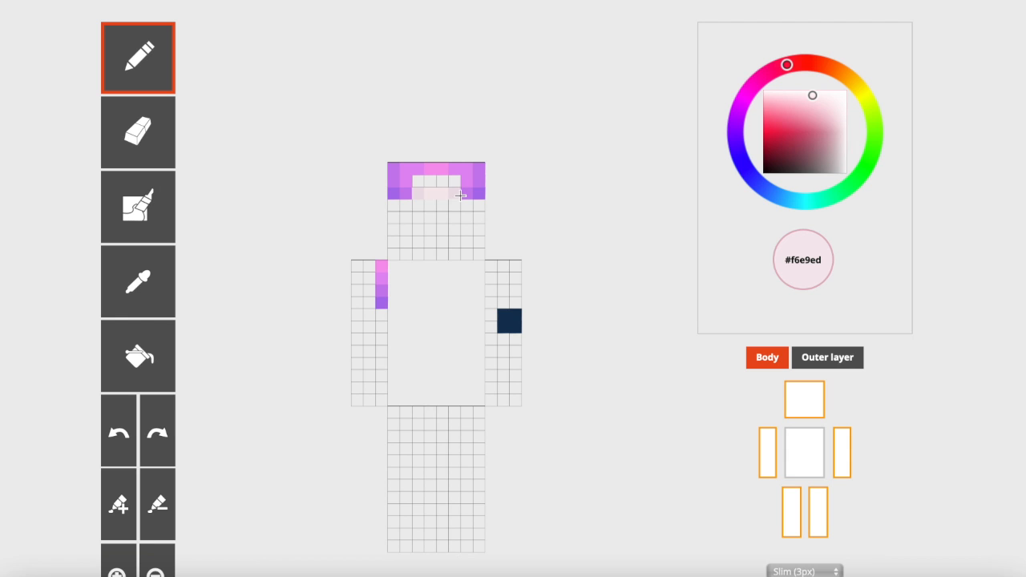
- Sample #e18cf2 from the front hair and fill the top three rows of the head's side
click(825, 356)
drag(593, 295, 248, 256)
click(153, 282)
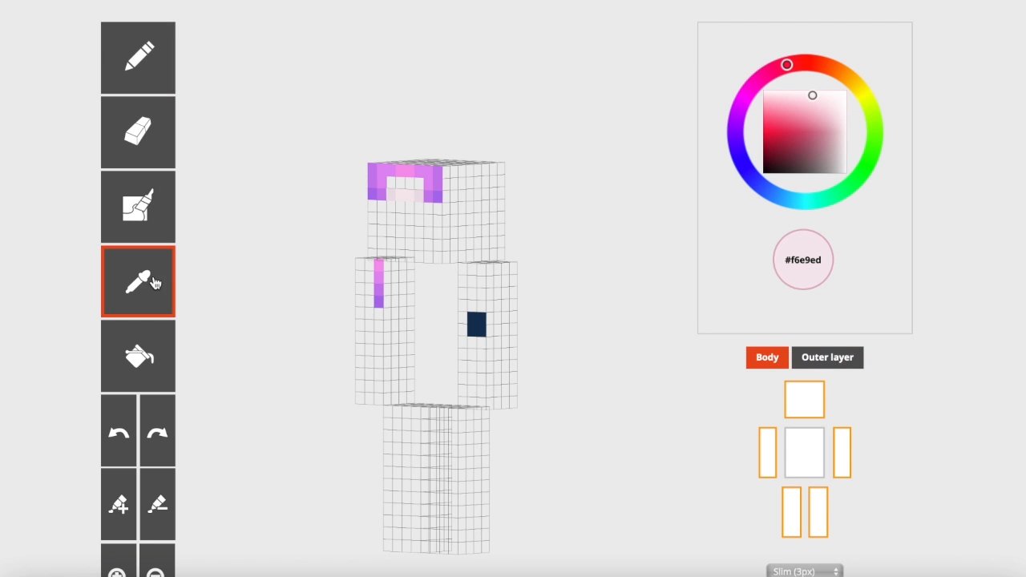
click(424, 172)
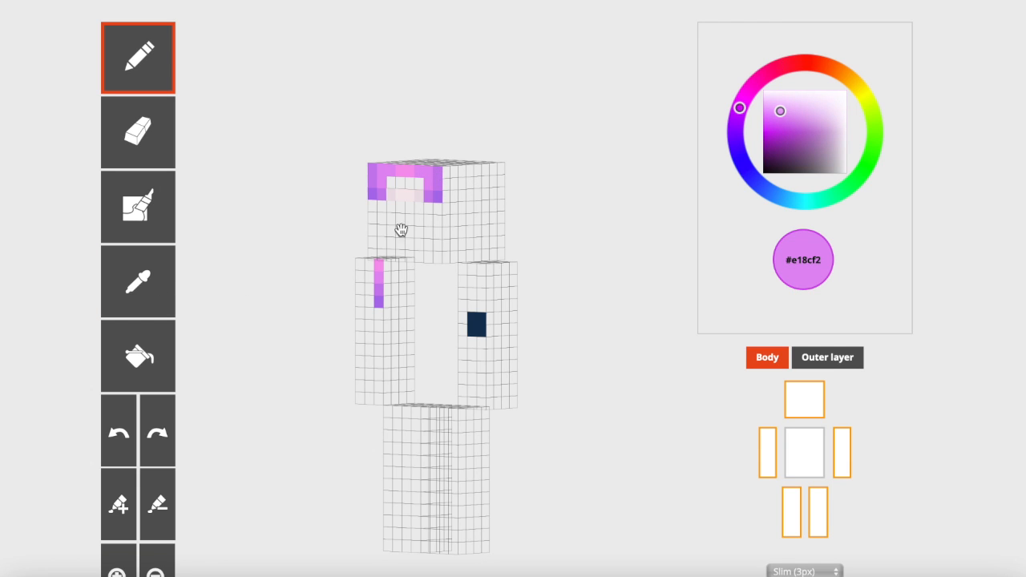
mouse_move(437, 174)
mouse_down()
mouse_move(499, 173)
mouse_move(448, 190)
mouse_move(510, 193)
mouse_up()
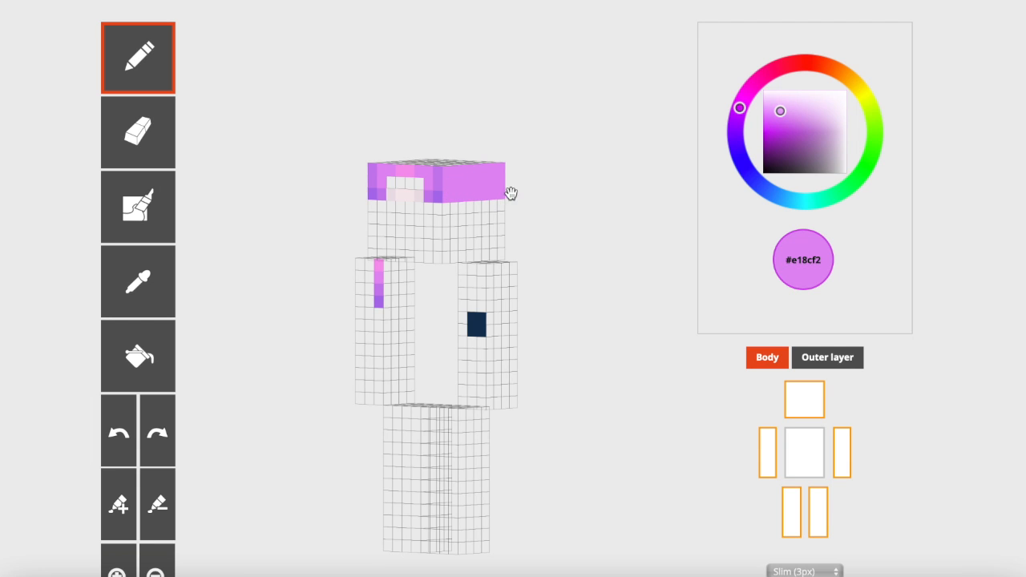
- Sample #f6e9ed from the front strip and paint the four rear pixels of the side hair's bottom row
mouse_move(529, 208)
mouse_down()
mouse_move(519, 208)
mouse_move(511, 229)
mouse_move(495, 227)
mouse_move(470, 195)
mouse_move(442, 196)
mouse_up()
click(139, 278)
click(413, 199)
drag(313, 215, 347, 215)
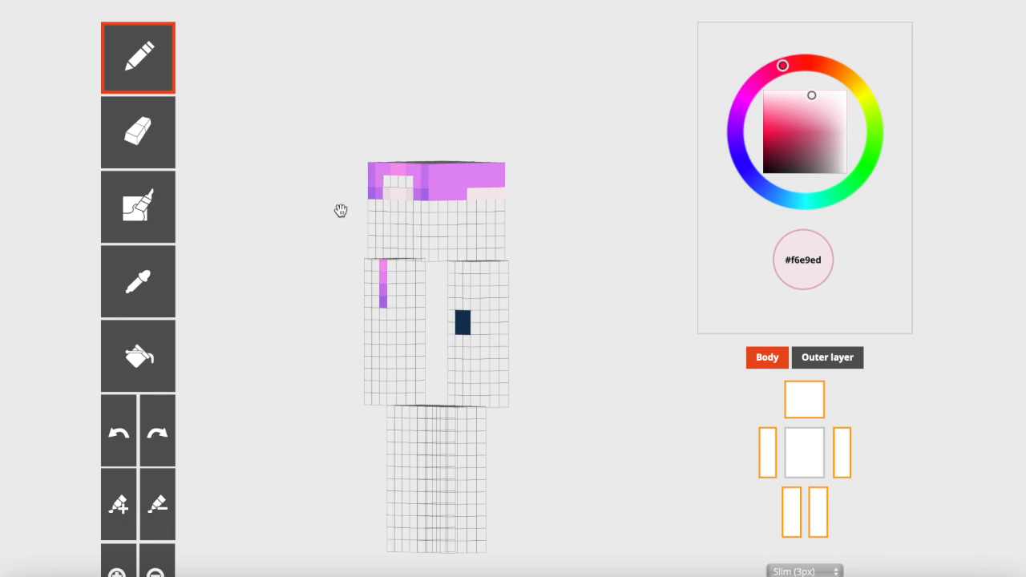
- Sample #ac70eb from the front hair and paint adjoining four-pixel columns on the arm's inner edge and the torso's neighboring edge
click(150, 276)
click(431, 195)
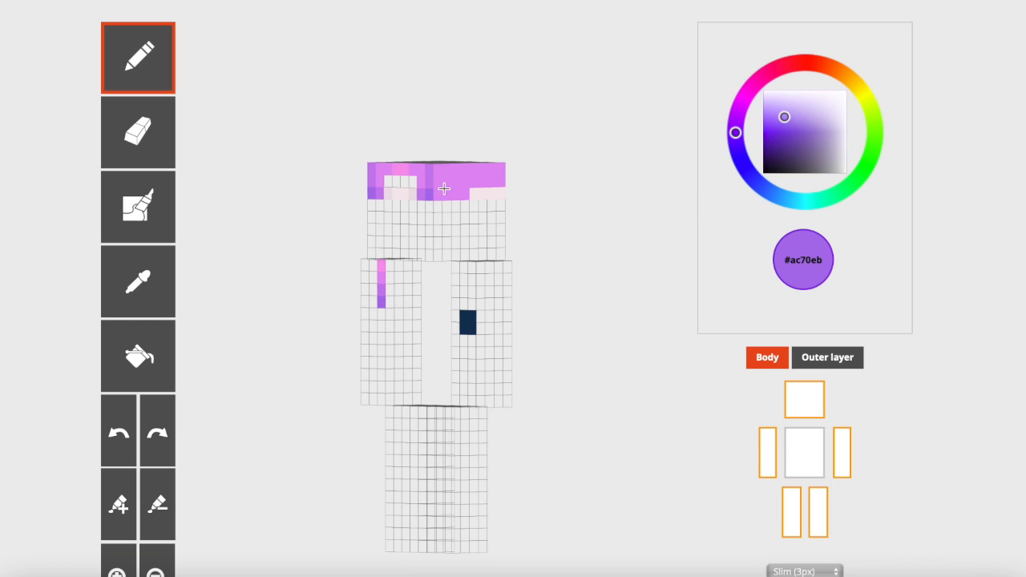
click(152, 274)
click(432, 198)
drag(200, 266, 270, 260)
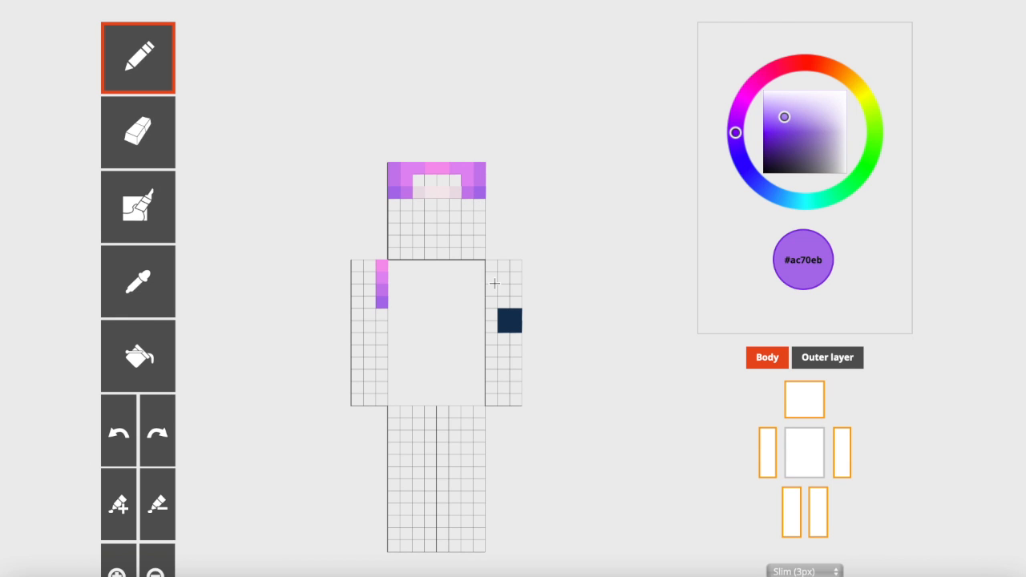
drag(493, 264, 492, 304)
click(811, 439)
drag(479, 266, 480, 305)
- Toggle the arm and torso off and on to examine the purple columns on each body part
click(841, 453)
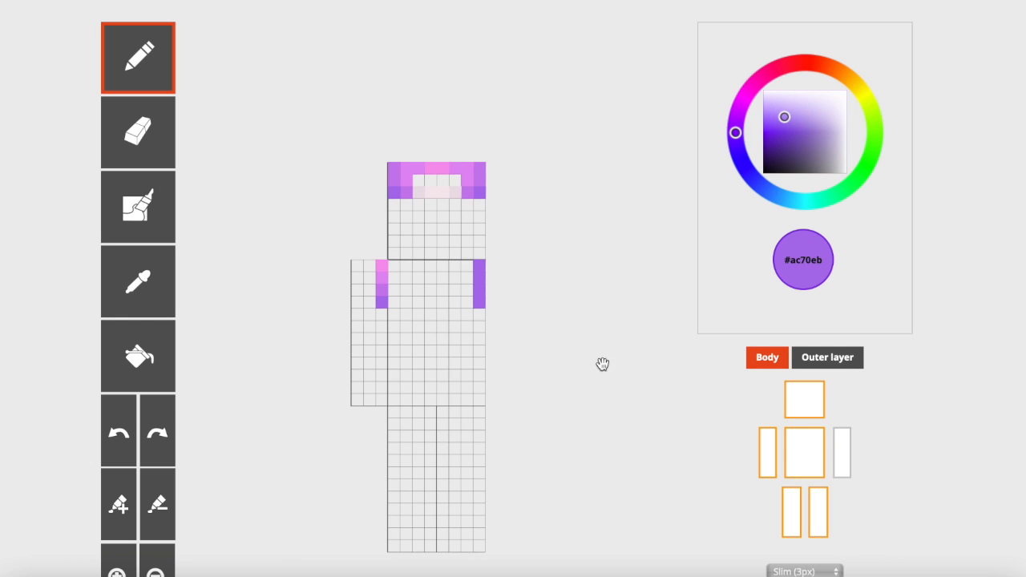
click(843, 447)
click(814, 445)
click(803, 441)
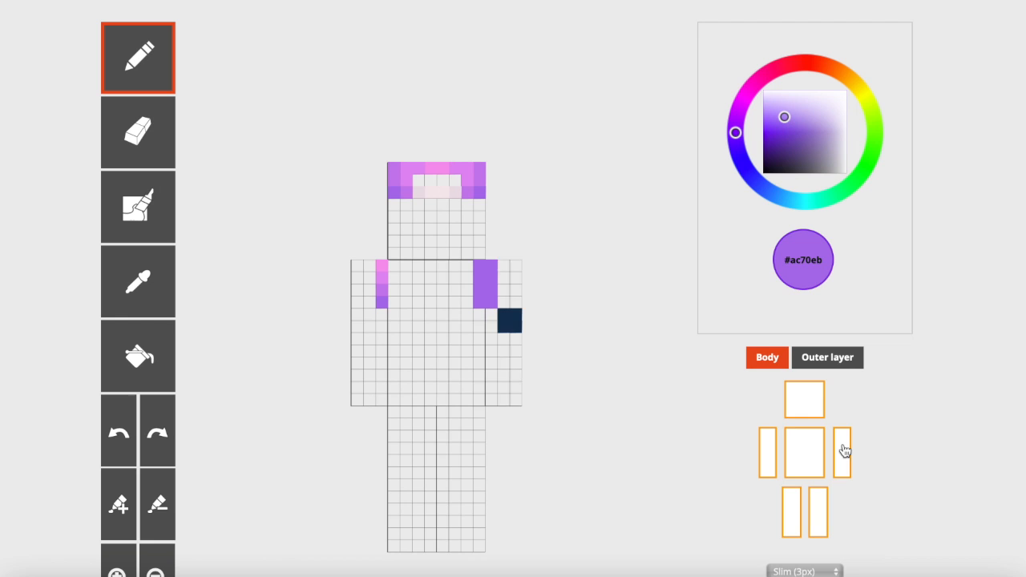
click(843, 451)
click(846, 457)
drag(625, 363, 532, 353)
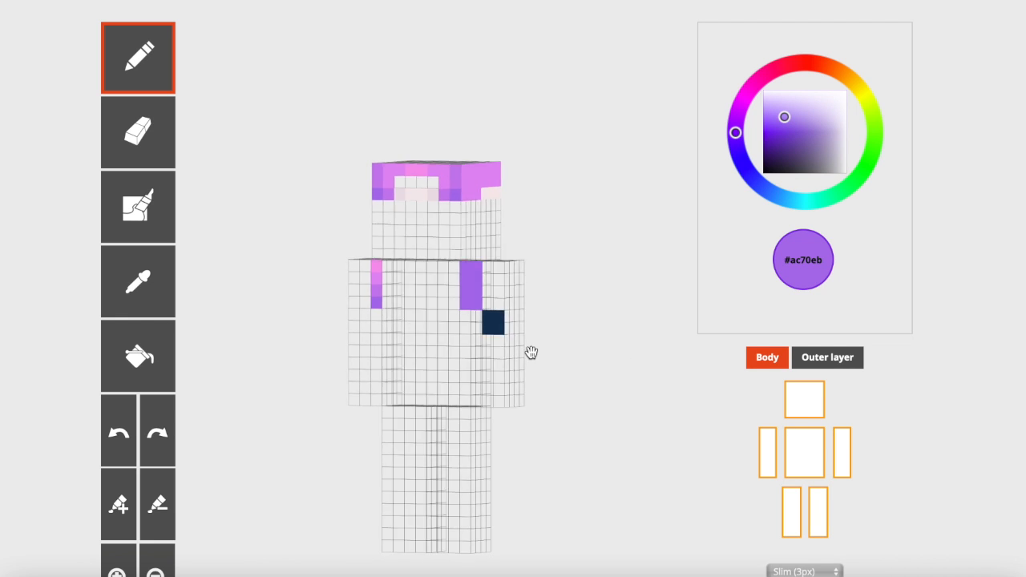
- Paint the side hair's lower front pixel in the sampled #ac70eb, and sample #e18cf2 from the upper hair
click(141, 280)
click(428, 196)
click(434, 196)
click(165, 276)
click(433, 173)
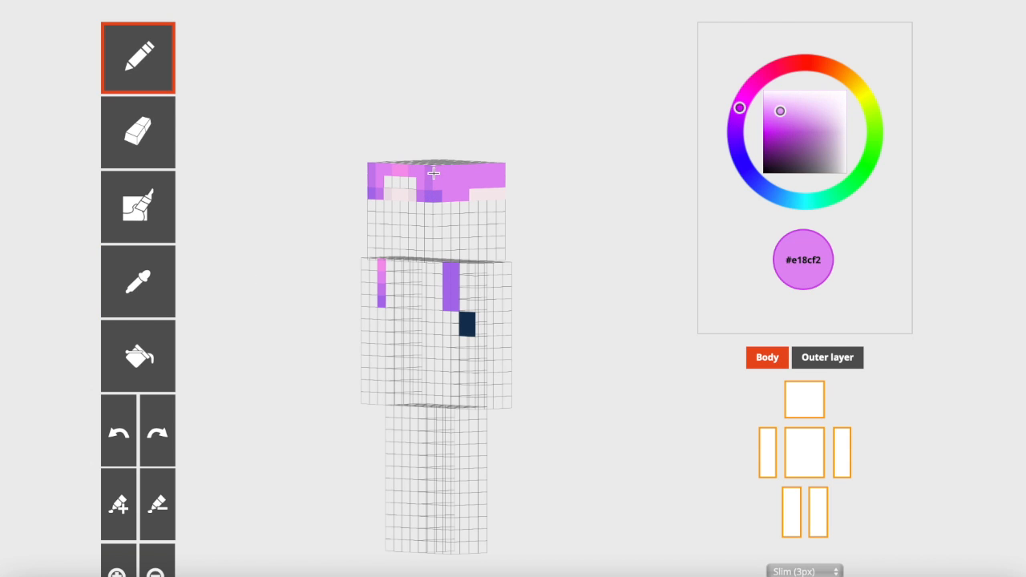
- Paint the side hair's two upper front pixels in sampled #c97ded and its middle-row rear pixel in sampled #ac70eb
click(163, 277)
click(428, 172)
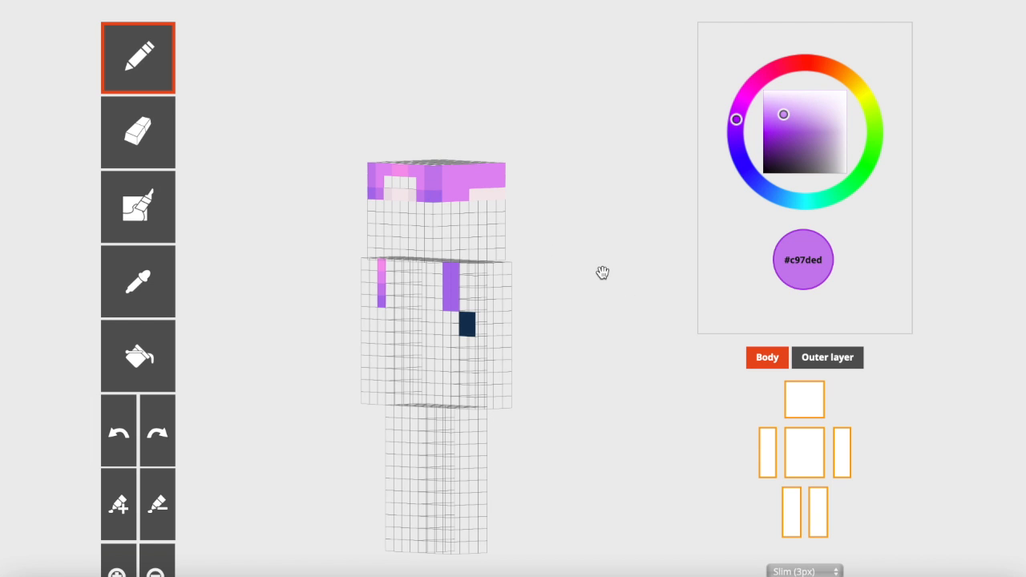
click(138, 281)
click(433, 197)
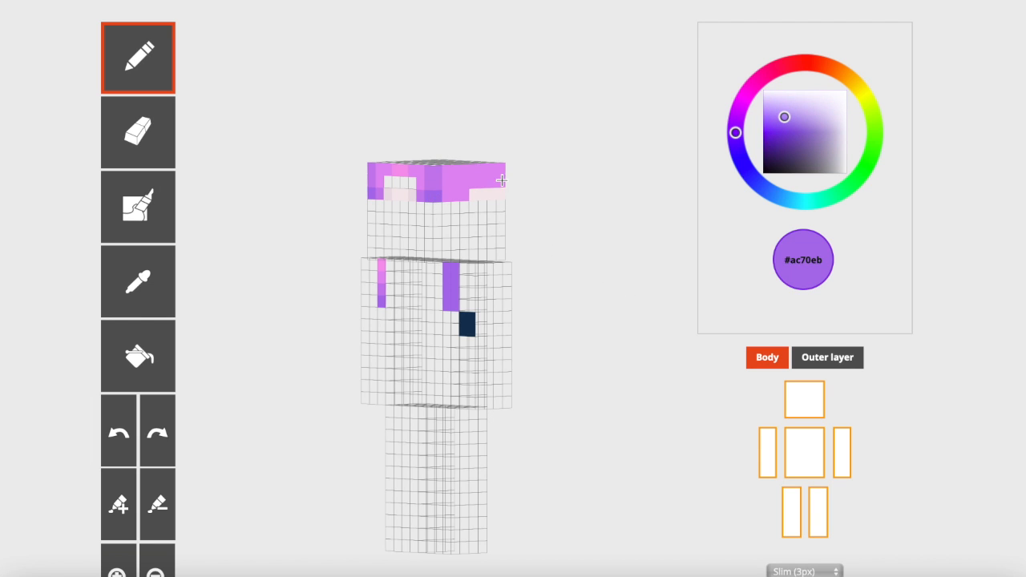
drag(321, 224, 287, 222)
- Sample #c97ded and paint the rest of the side hair's purple bottom row, its rear middle-row pixels and the upper rear corner
click(165, 295)
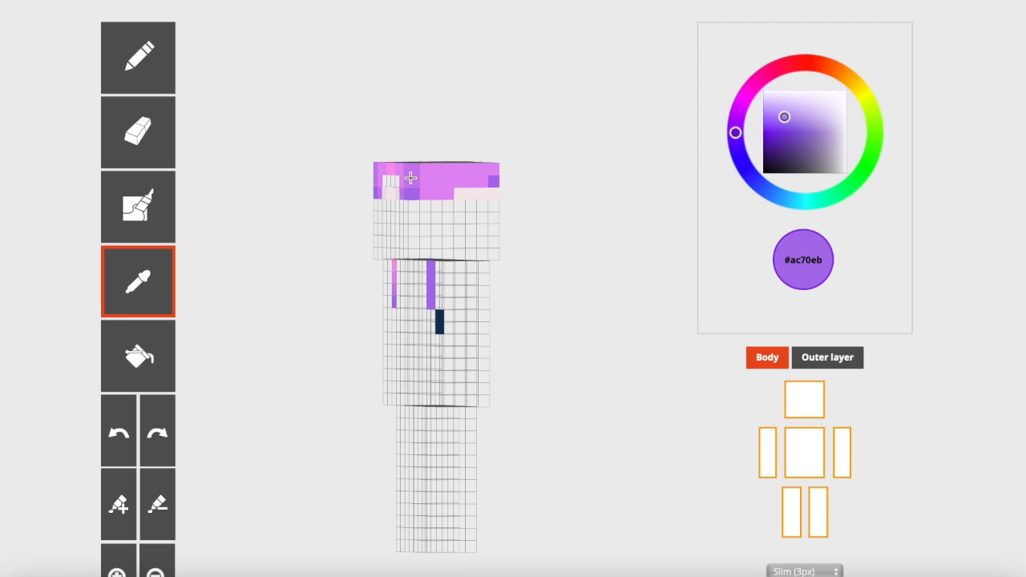
click(409, 177)
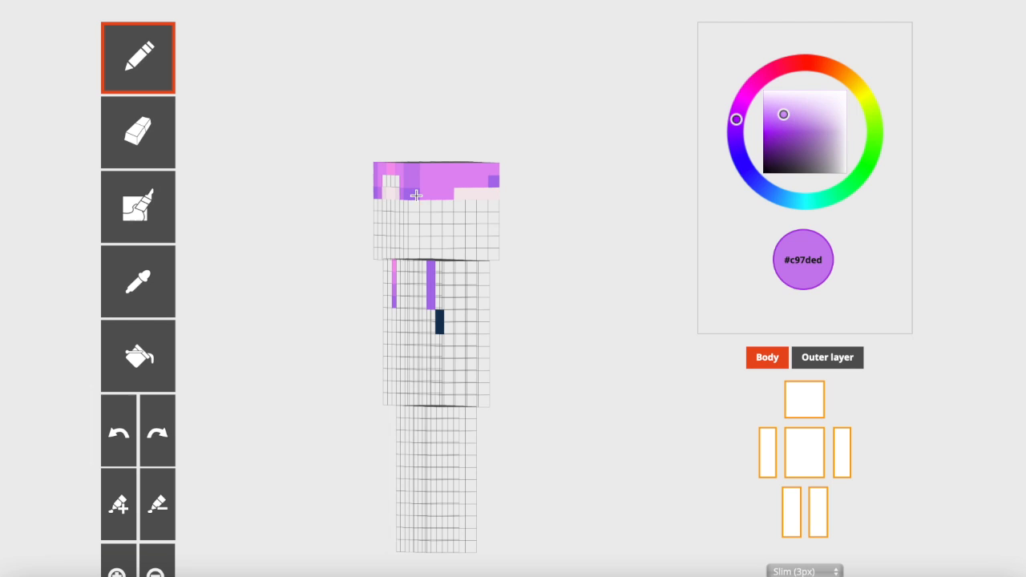
drag(524, 216, 522, 222)
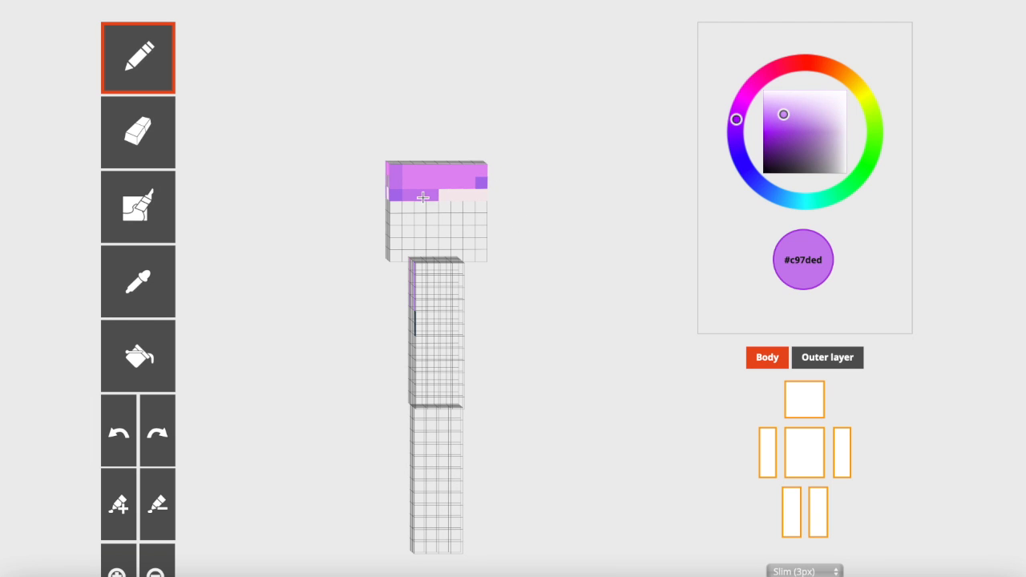
drag(450, 184, 465, 185)
click(481, 173)
drag(540, 218, 539, 211)
drag(263, 219, 302, 217)
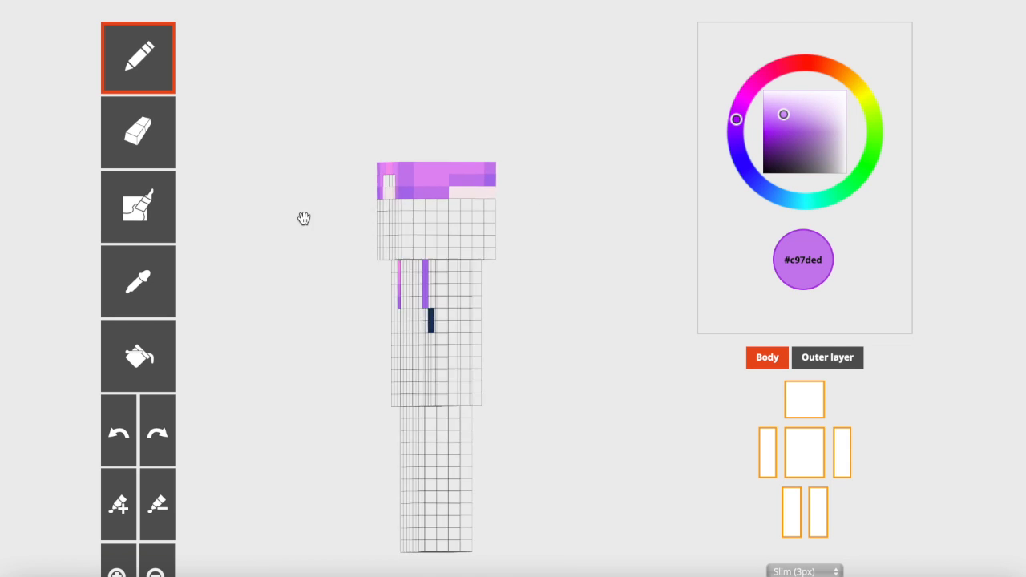
- Sample #f495ef from the front hair and paint a two-pixel highlight in the side hair's middle row
click(146, 277)
click(404, 172)
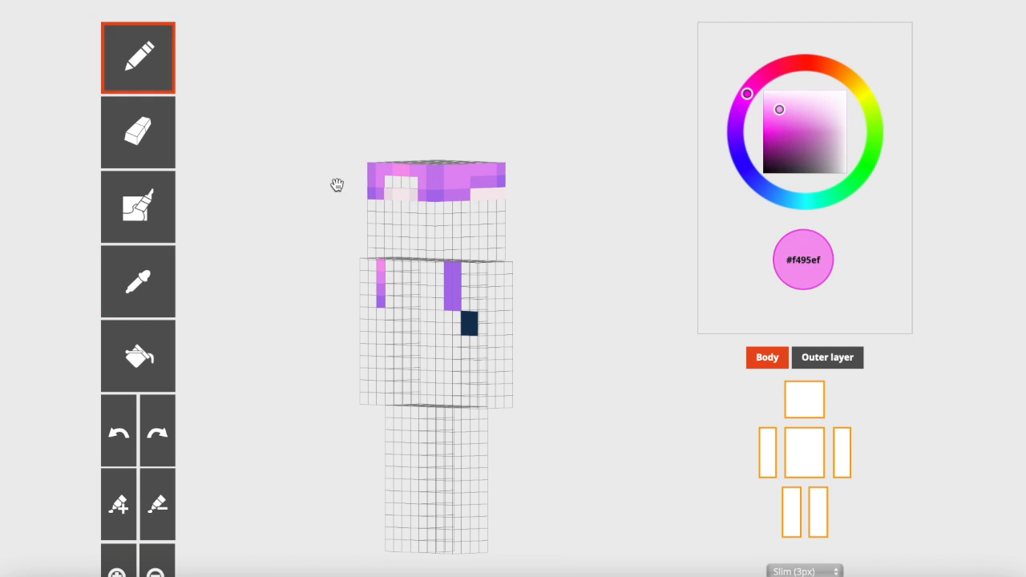
drag(336, 184, 281, 181)
drag(318, 218, 300, 217)
- Sample #ecdfe6 from the end of the front's pale strip and paint both end pixels of the side's pale strip
click(135, 257)
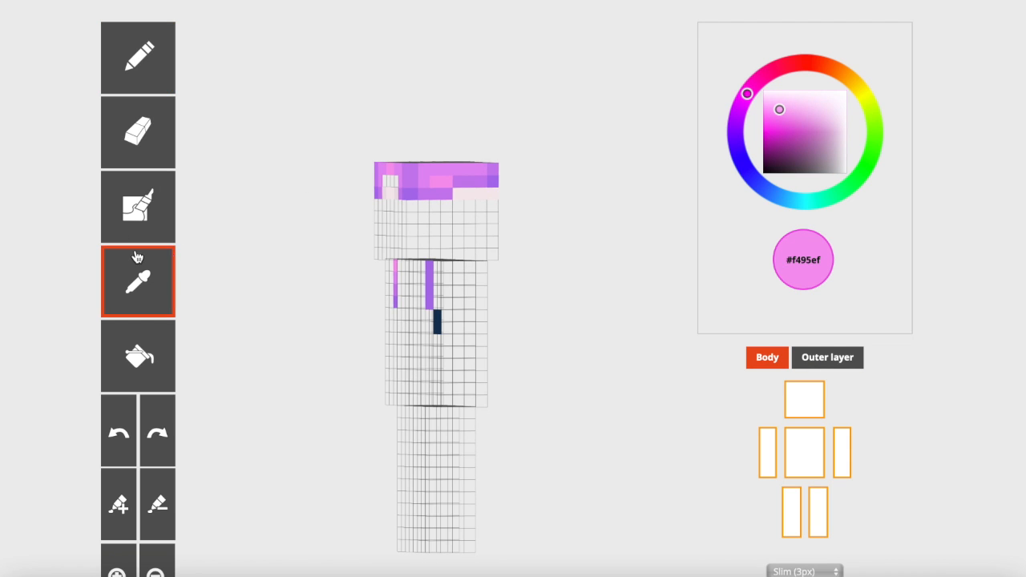
click(393, 197)
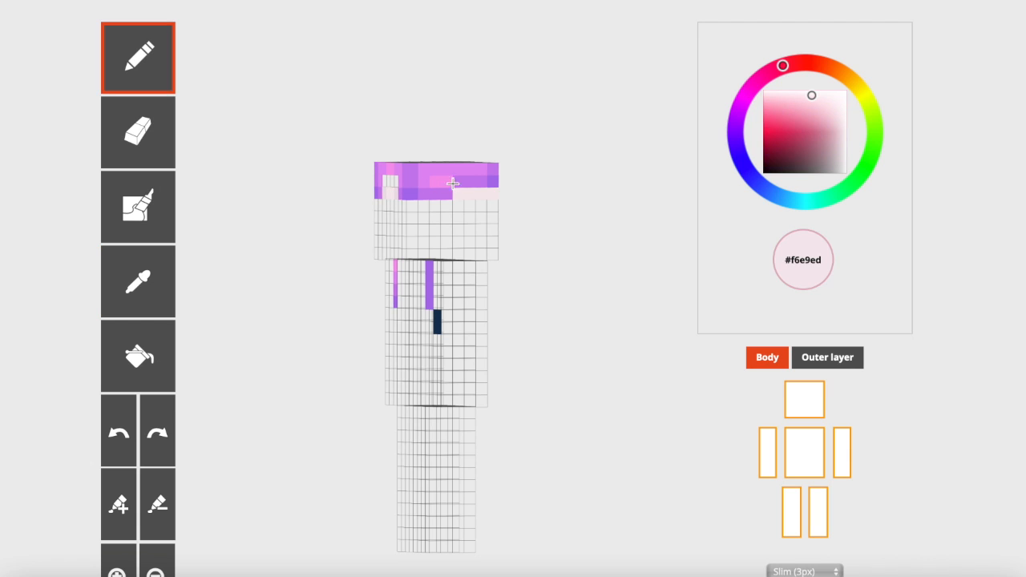
drag(185, 283, 229, 288)
click(160, 280)
click(390, 197)
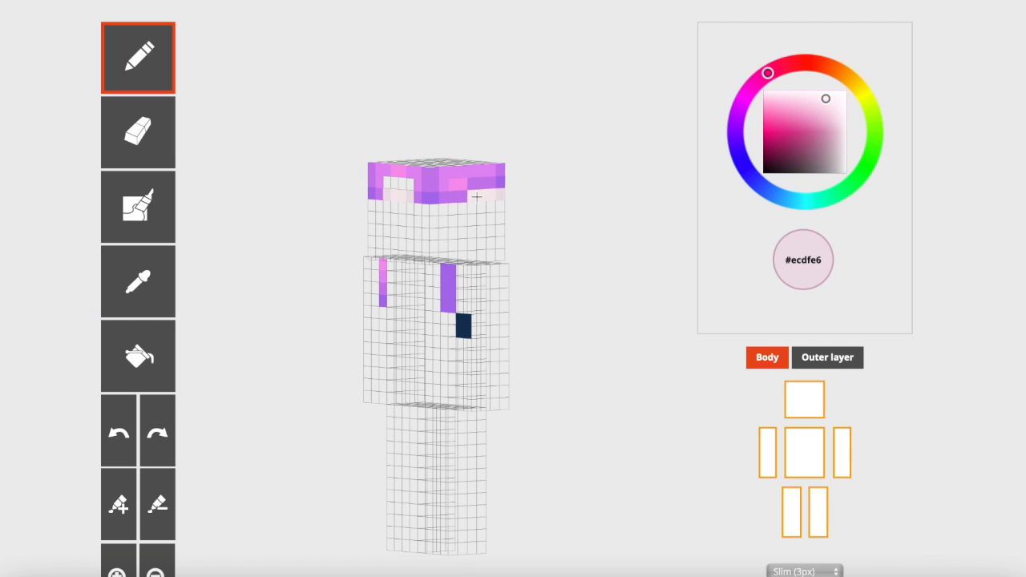
click(823, 359)
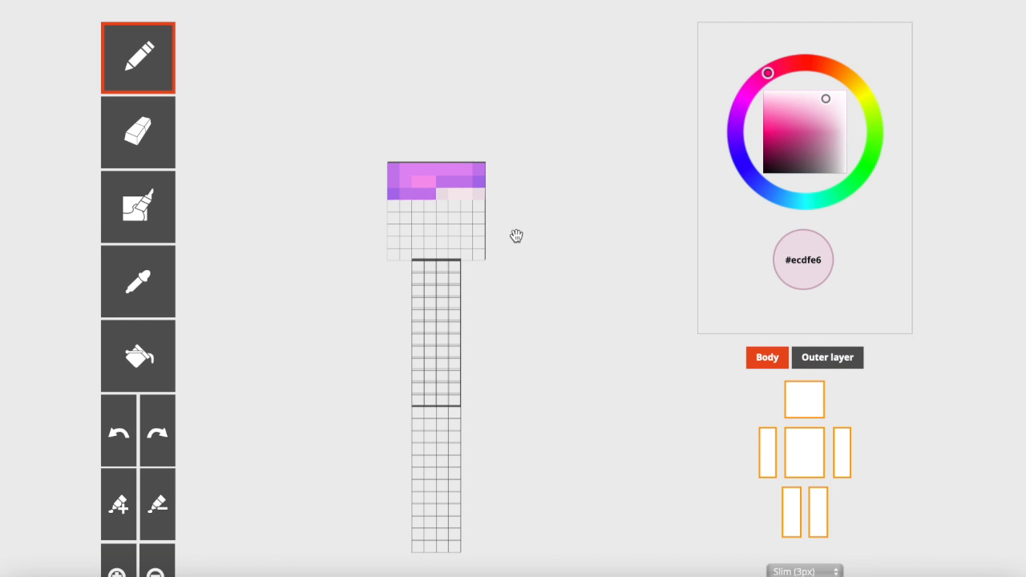
- Cover the top three rows of the head's back in sampled #e18cf2, and repaint the lowest of them in #f6e9ed
drag(332, 197, 364, 217)
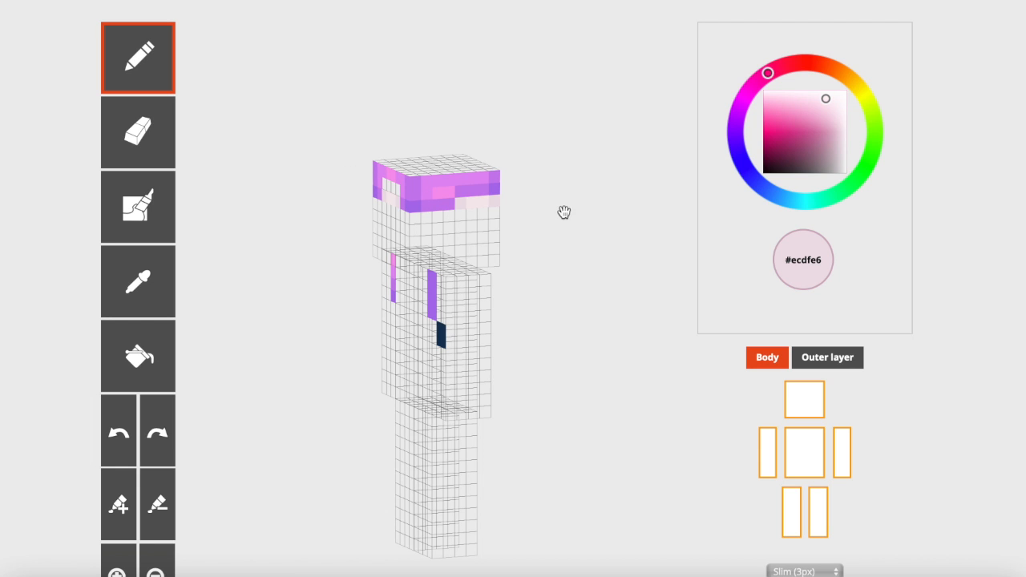
key(i)
mouse_move(569, 212)
mouse_down()
mouse_move(529, 208)
mouse_move(643, 318)
mouse_move(455, 175)
mouse_move(489, 176)
mouse_move(497, 181)
mouse_move(431, 189)
mouse_move(510, 200)
mouse_up()
click(407, 173)
click(172, 272)
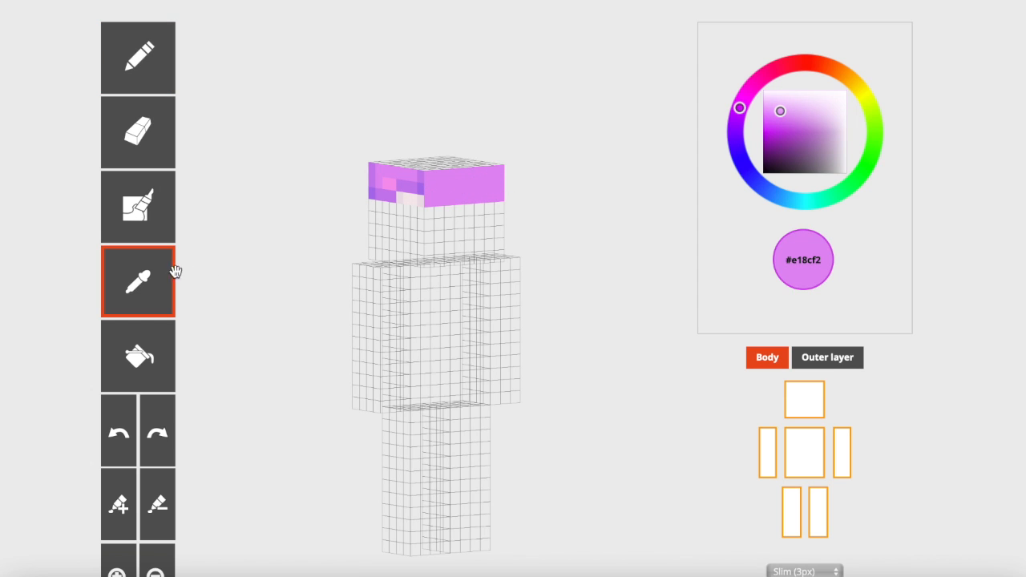
click(424, 195)
drag(424, 199, 514, 200)
drag(579, 215, 573, 214)
- Hide the torso, both arms and both legs, leaving only the head visible
click(143, 287)
click(796, 453)
click(769, 460)
click(842, 456)
click(817, 505)
click(791, 505)
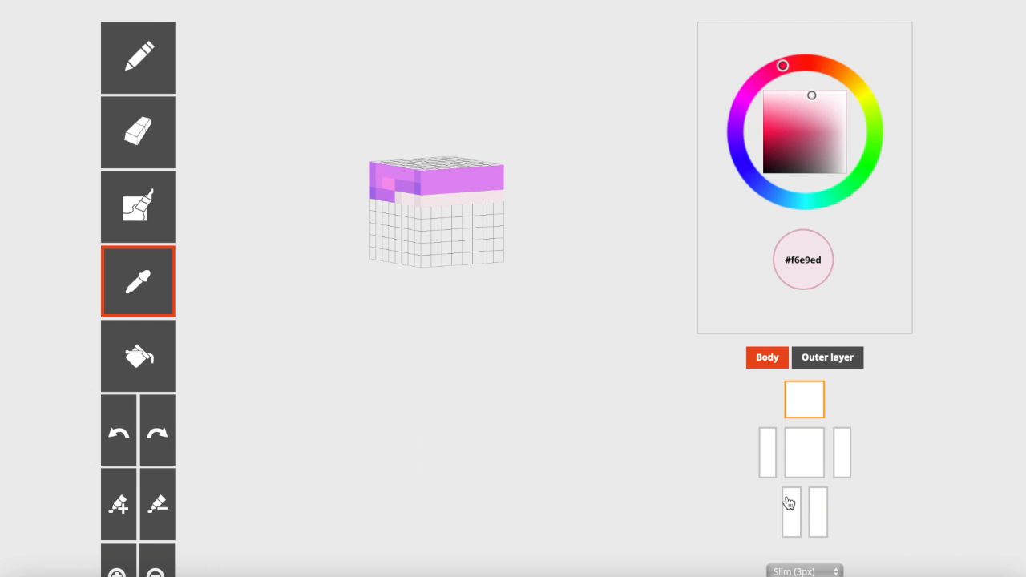
- Shade the back hair's second row with #ac70eb ends and a #c97ded middle, and paint its two upper corners in #c97ded
click(414, 189)
click(493, 185)
click(156, 276)
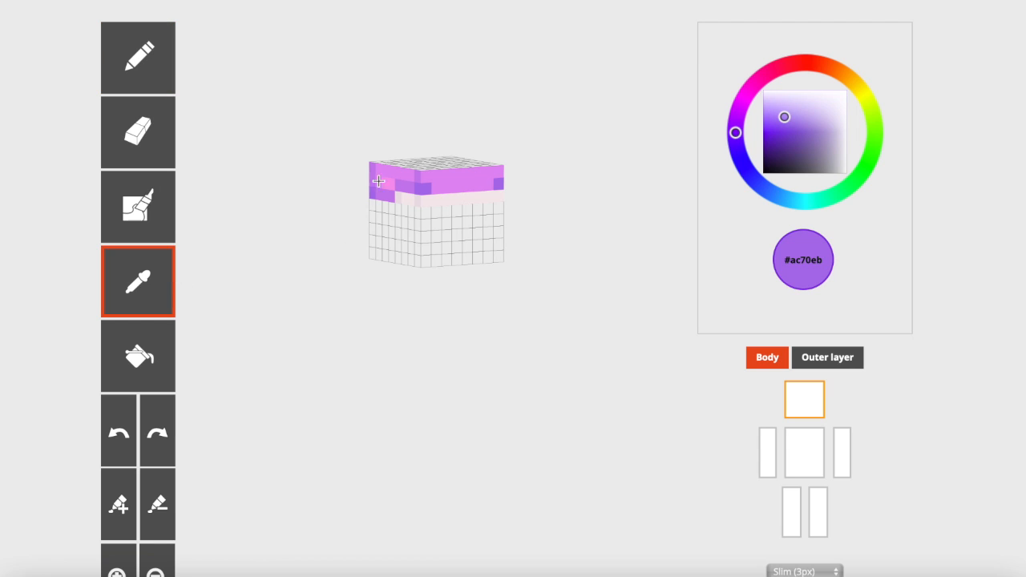
click(422, 174)
drag(556, 200, 508, 192)
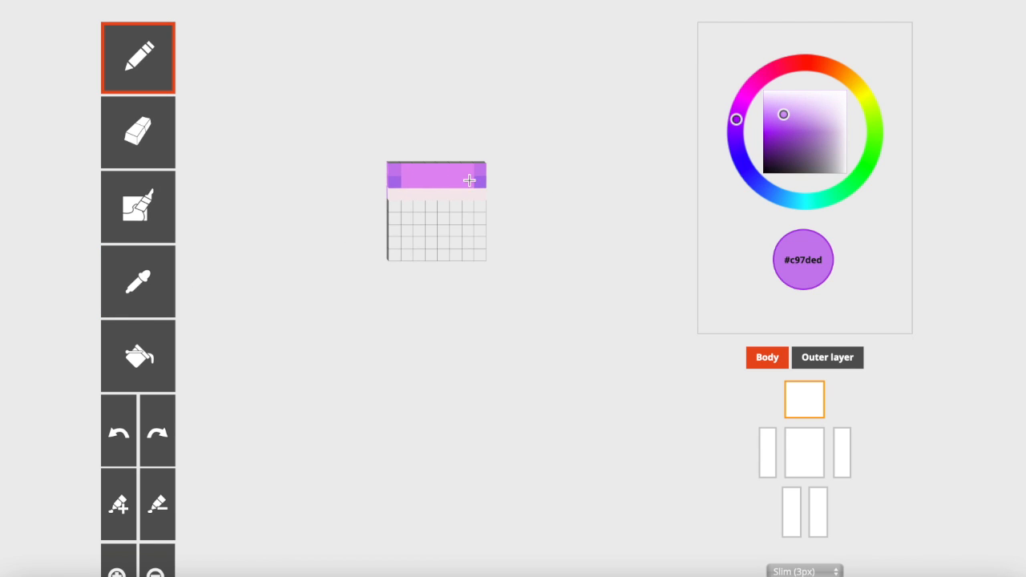
drag(466, 181, 411, 183)
drag(315, 215, 417, 212)
- Sample #ecdfe6 from the side's pale strip and paint the end pixels of the back's pale strip
key(i)
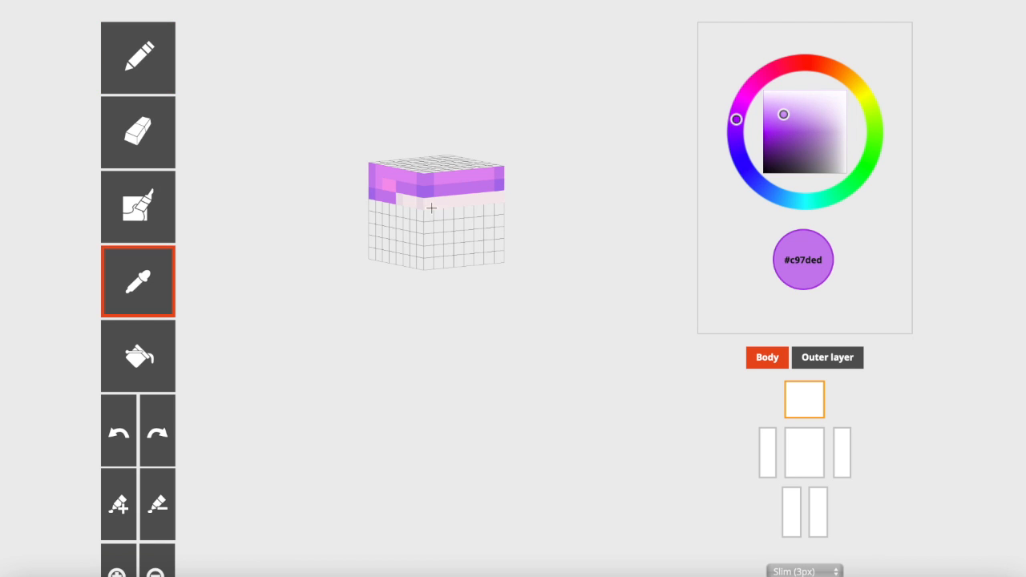
click(421, 205)
drag(568, 240, 522, 232)
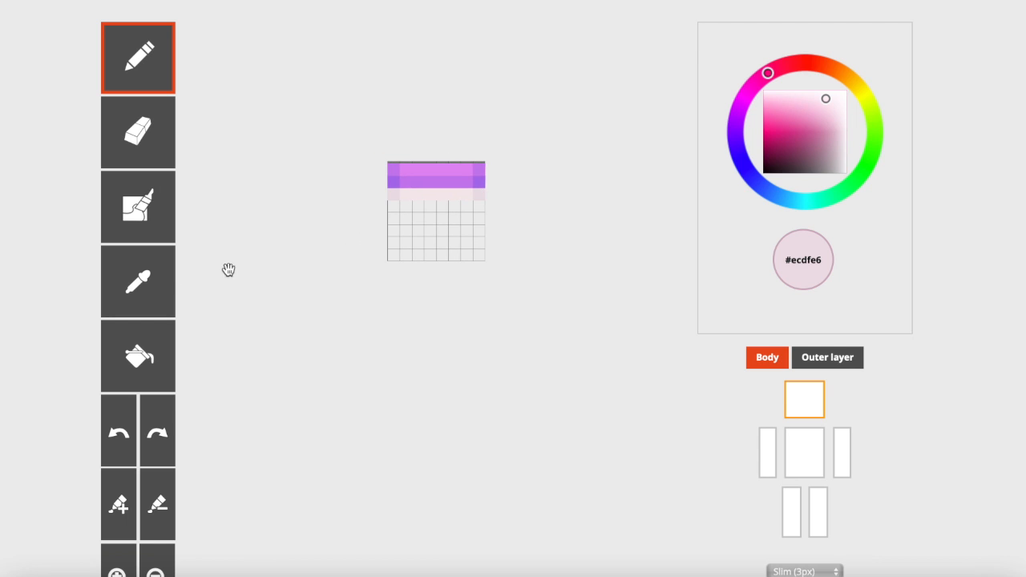
- Lighten the sampled #f6e9ed to #faeff0 and paint the middle pixels of the back's pale strip
click(136, 284)
click(436, 195)
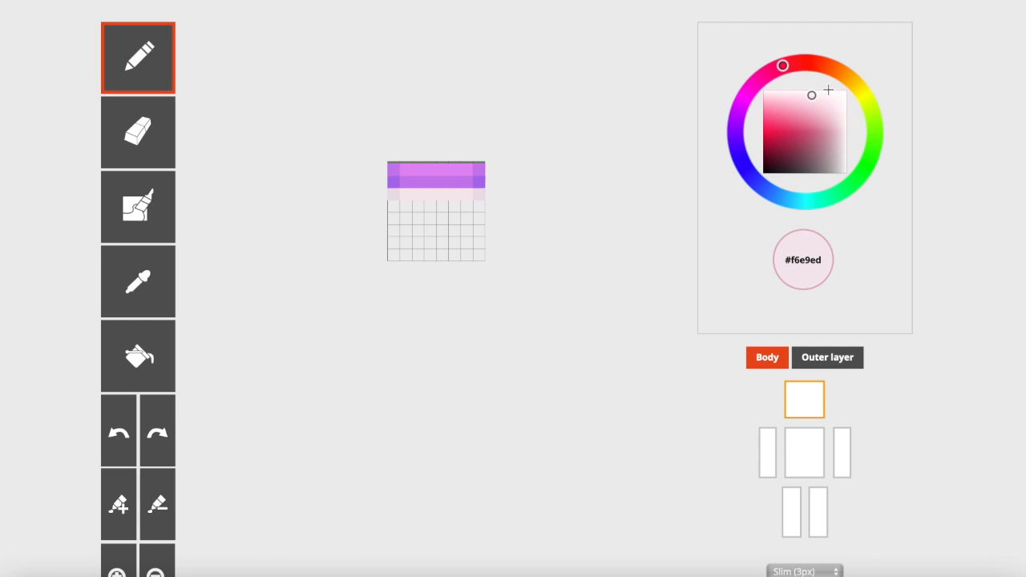
click(794, 56)
click(799, 94)
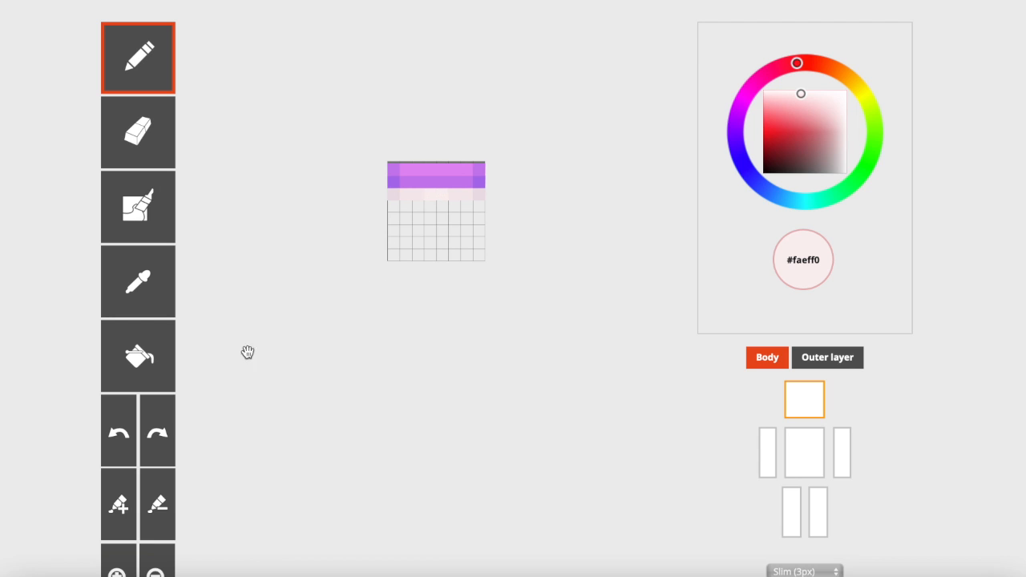
click(817, 357)
click(817, 357)
drag(504, 339, 522, 350)
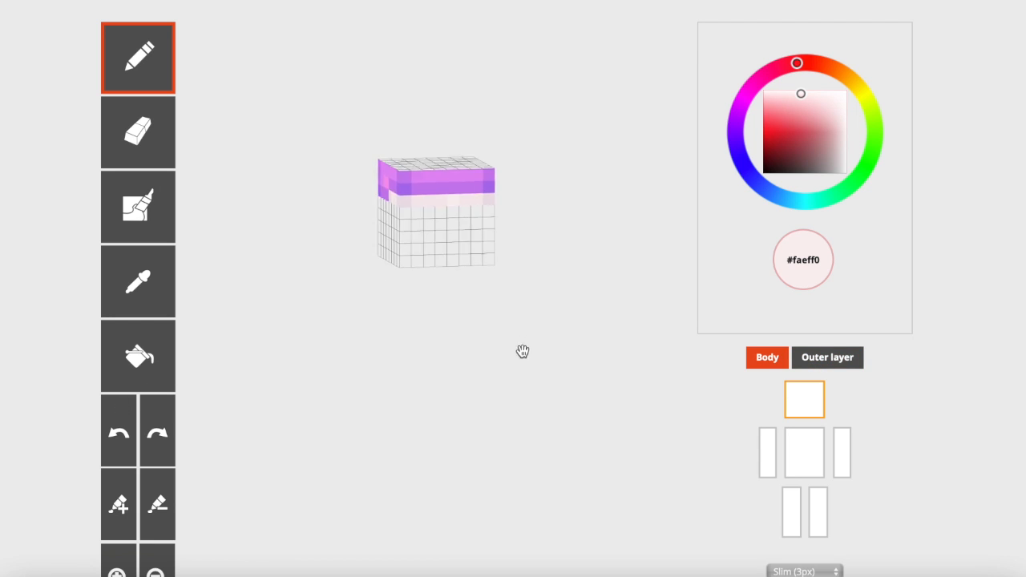
- Sample #e18cf2 from the upper hair and fill the top face of the head with it
drag(321, 211, 352, 262)
key(i)
click(402, 224)
click(161, 371)
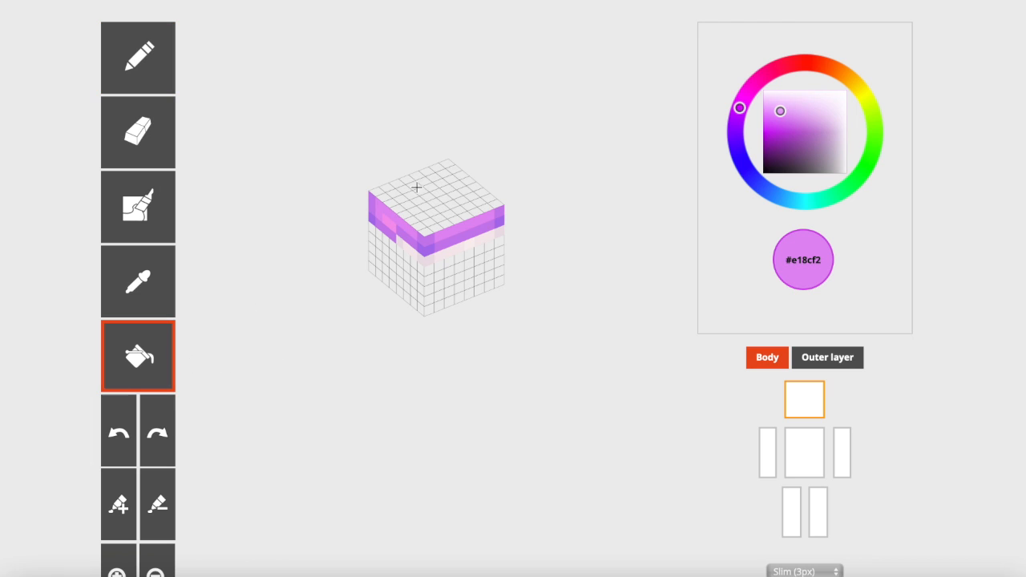
click(416, 187)
- Sample #c97ded from the hair's vertical edge and paint the four corner pixels of the head's top face
click(165, 80)
key(i)
click(420, 237)
click(420, 238)
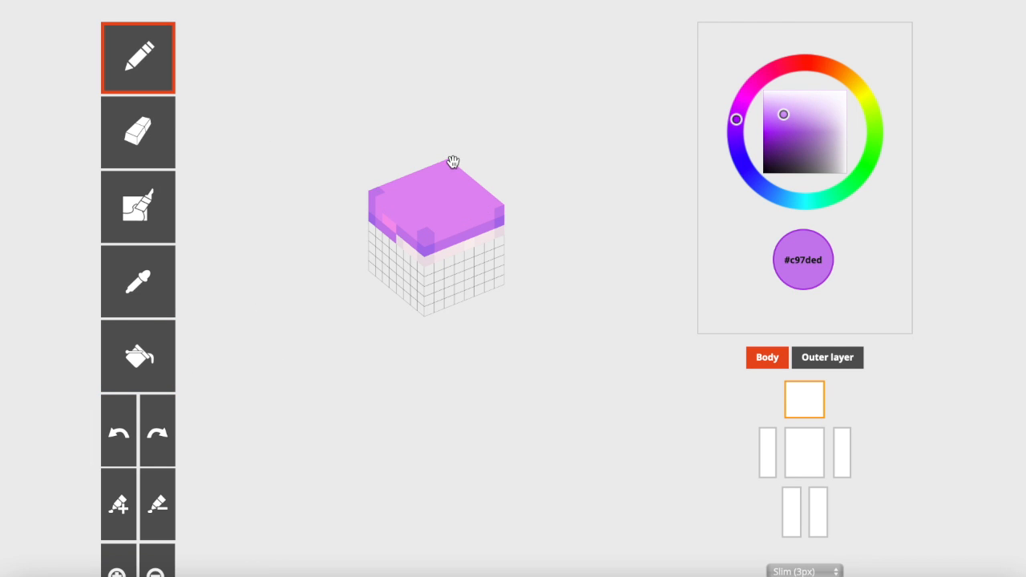
drag(496, 205, 375, 195)
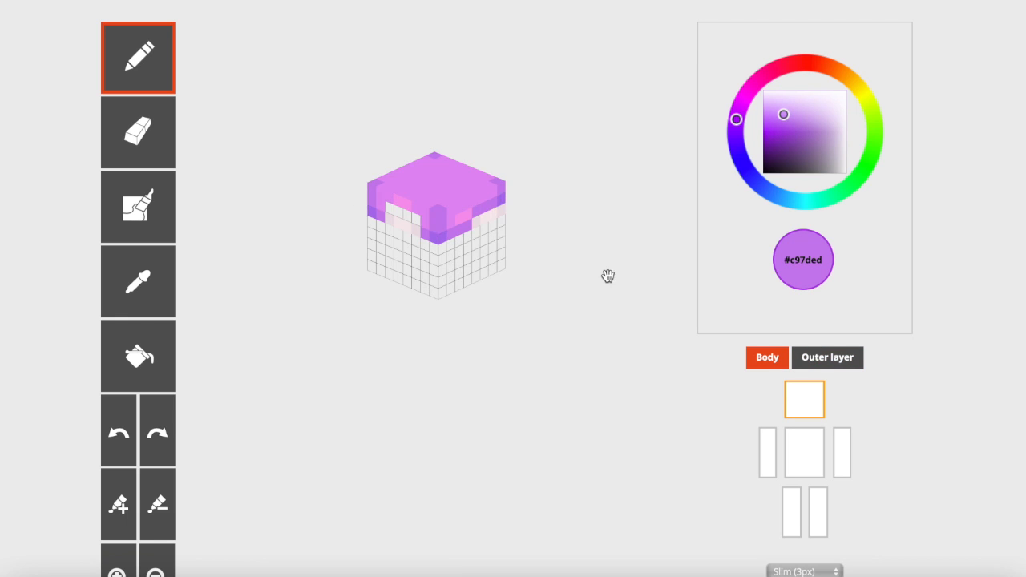
- Sample #f495ef from the front highlight and extend it onto the two middle pixels of the top face's front edge
click(155, 255)
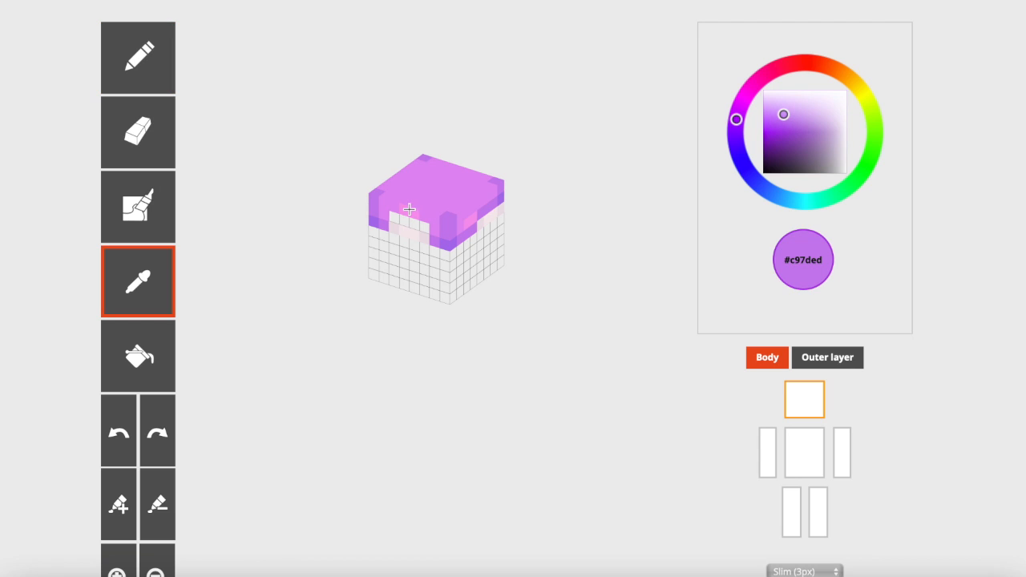
click(409, 209)
drag(517, 321, 554, 261)
drag(536, 185, 550, 270)
click(819, 361)
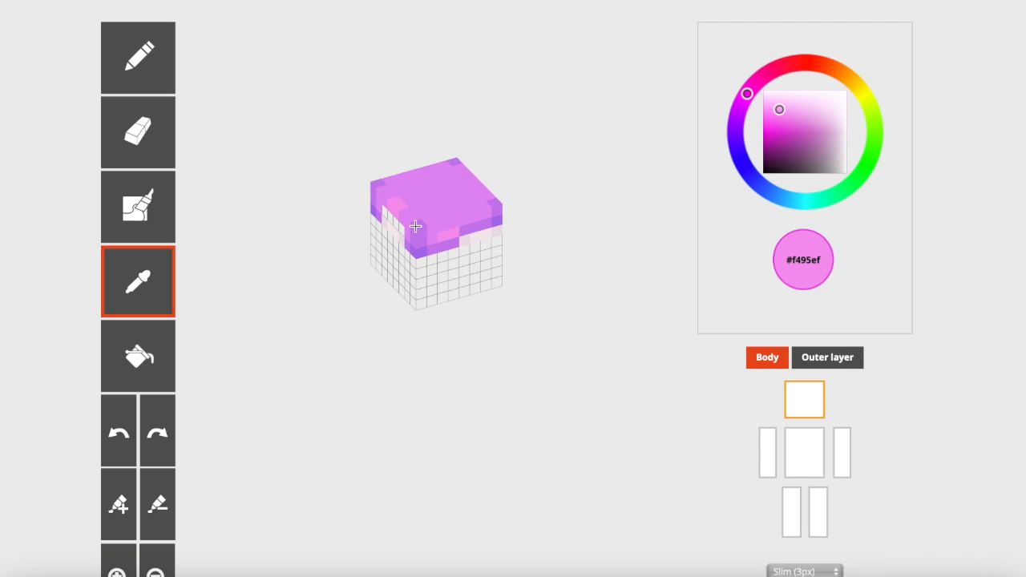
- Sample #c97ded and paint a branching hair-parting pattern in the middle of the head's top face
click(415, 227)
mouse_move(543, 264)
mouse_down()
mouse_move(453, 304)
mouse_move(393, 313)
mouse_move(376, 298)
mouse_up()
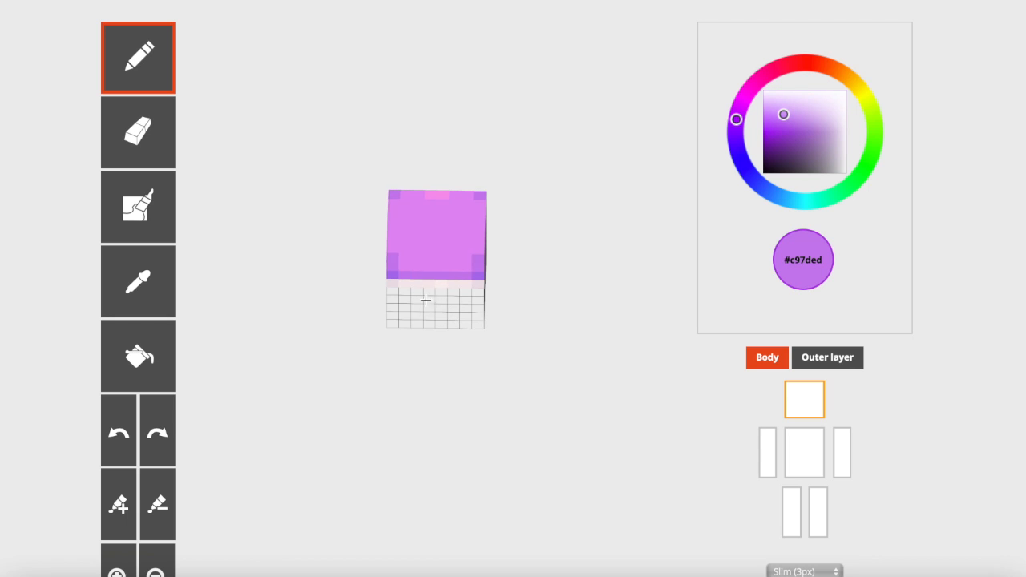
drag(518, 355, 540, 396)
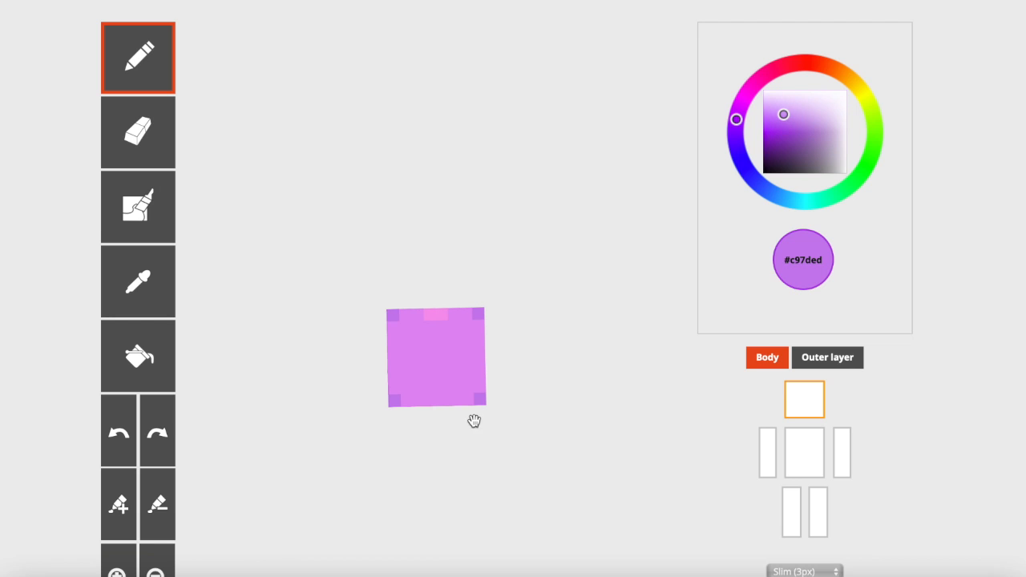
drag(442, 343, 444, 369)
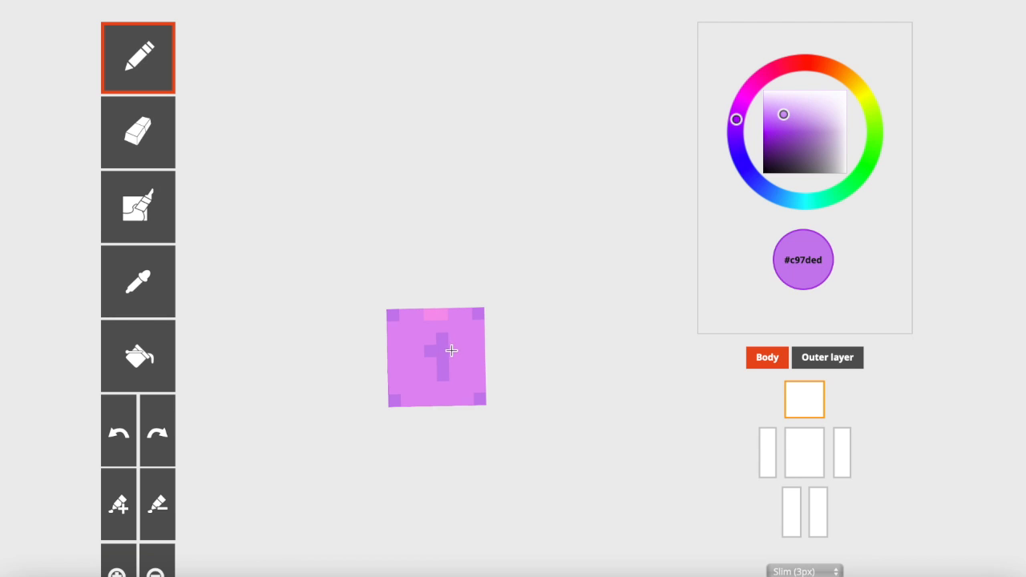
click(136, 414)
click(444, 386)
click(431, 374)
click(418, 375)
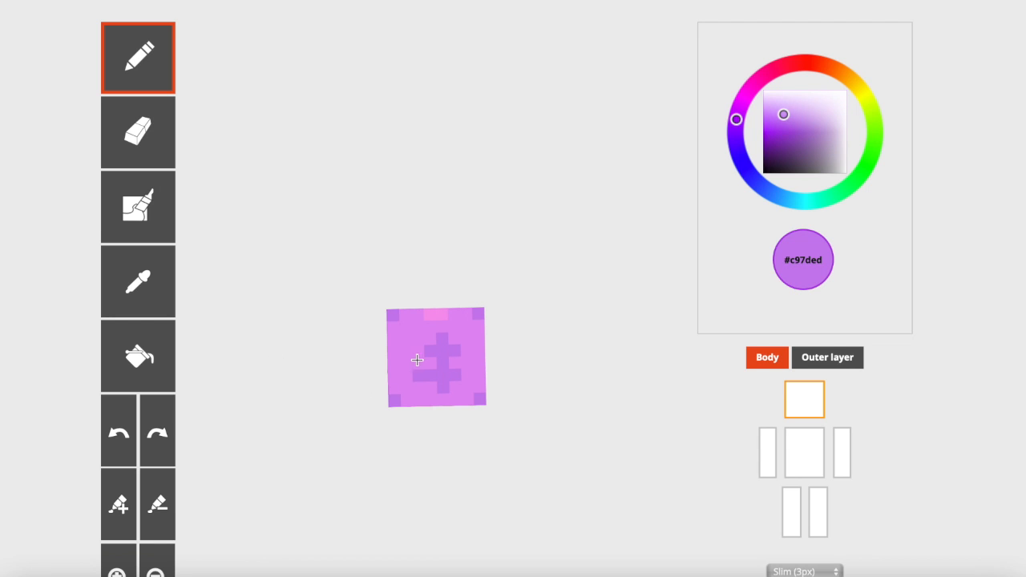
- Sample #ac70eb from the back hair and darken the center of the parting pattern on the head's top face
drag(293, 304, 348, 220)
click(166, 284)
click(434, 274)
mouse_move(563, 302)
mouse_down()
mouse_move(517, 387)
mouse_move(475, 411)
mouse_up()
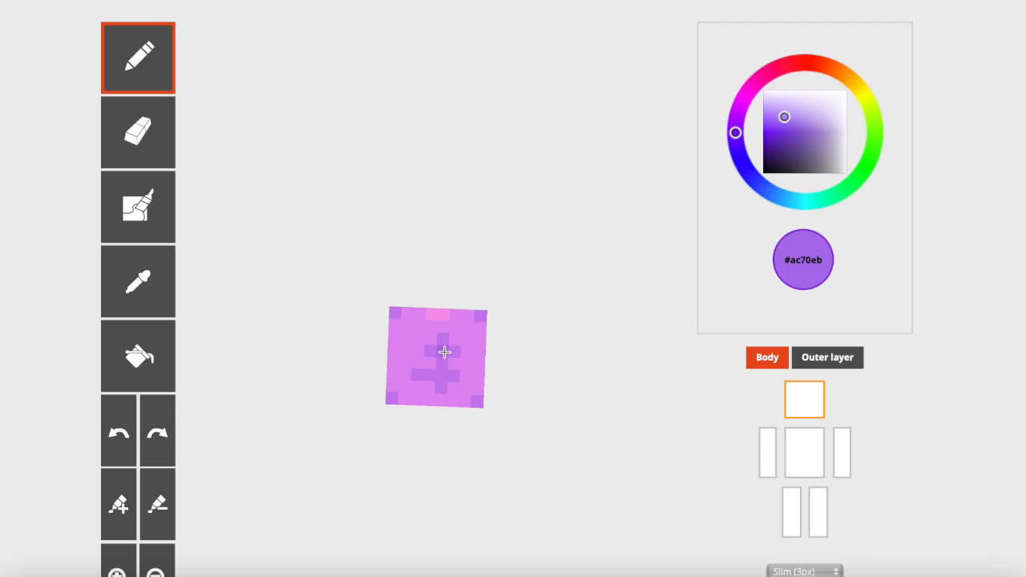
- Sample #f6e9ed from the shadow under the front hair and paint its two middle pixels on the head's outer layer
click(808, 367)
click(811, 366)
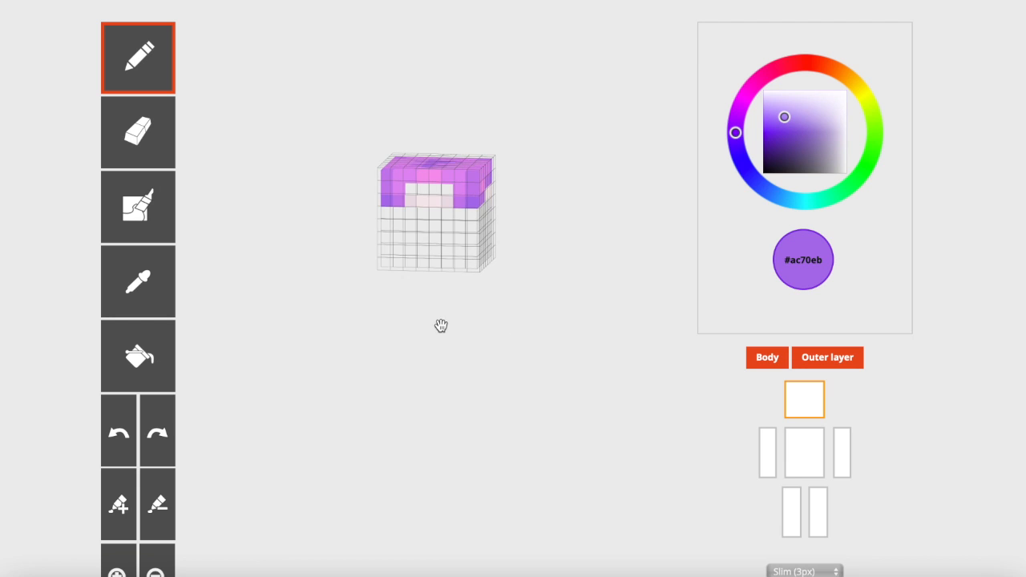
drag(442, 325, 531, 336)
drag(595, 263, 513, 245)
click(138, 280)
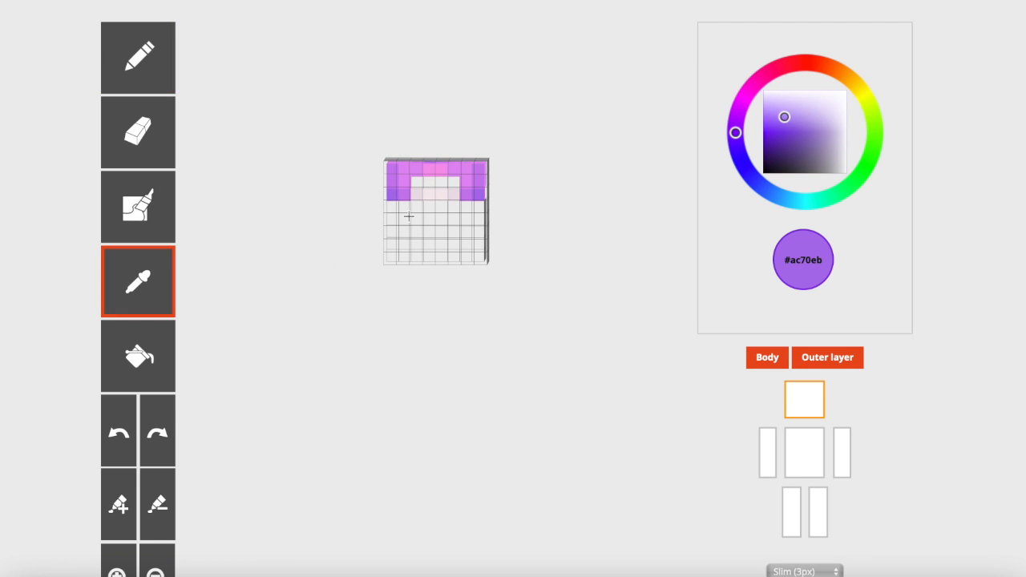
click(438, 195)
click(843, 363)
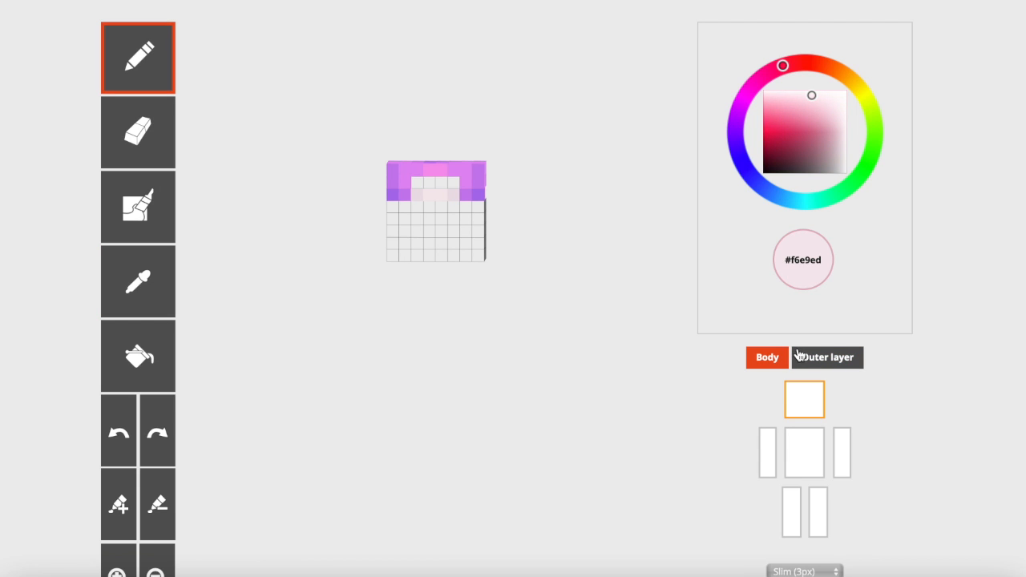
click(825, 357)
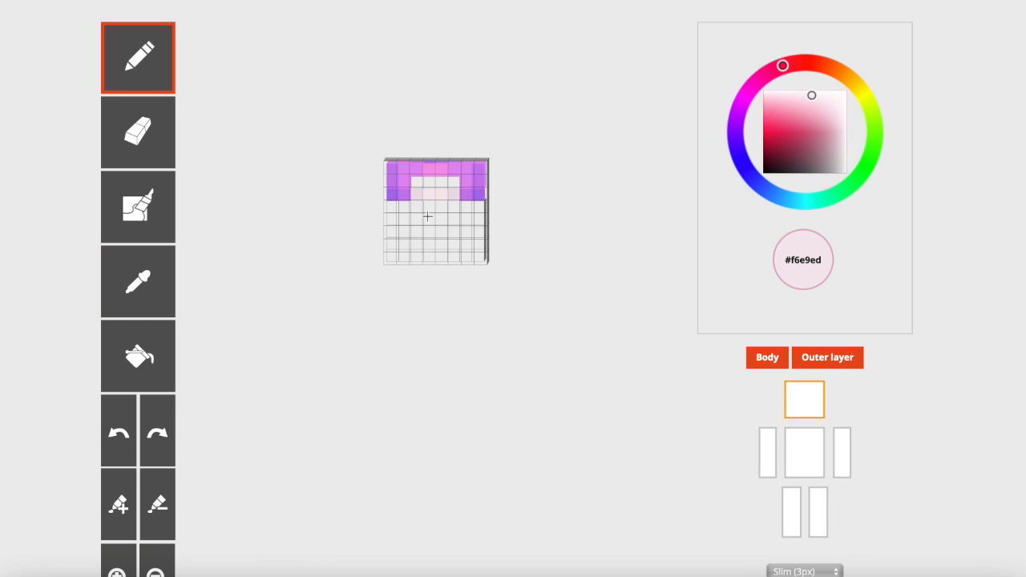
click(763, 357)
click(766, 357)
- Sample #e18cf2 from the front hair and paint two stepped pixels on each side of the fringe on the front outer layer
click(128, 282)
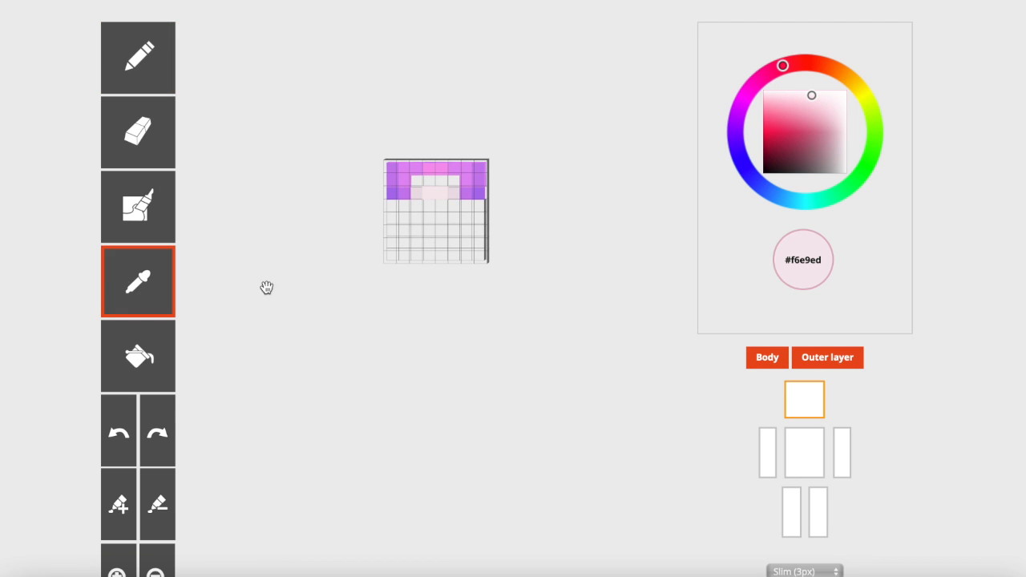
click(407, 170)
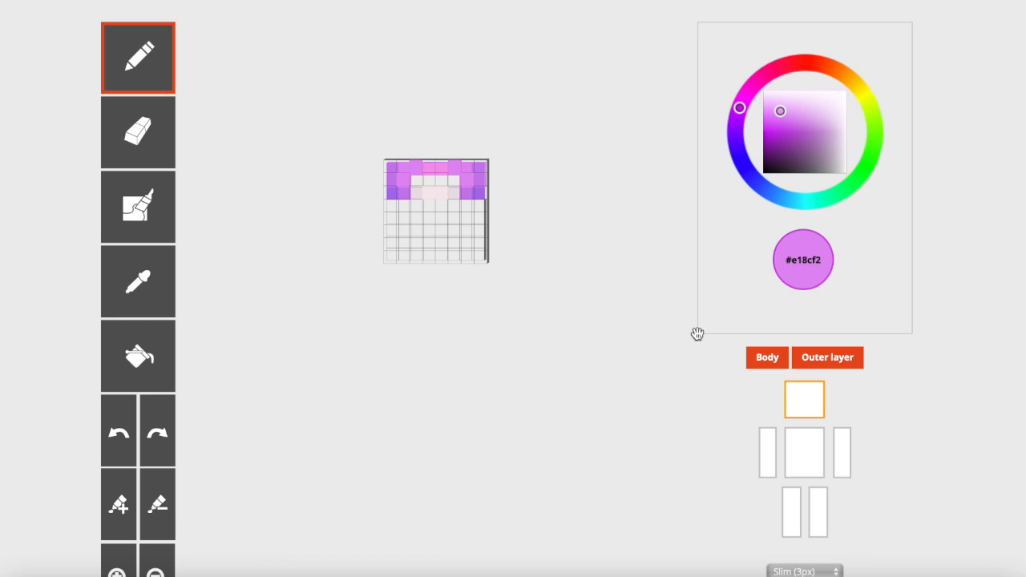
click(771, 360)
drag(453, 164, 416, 166)
right_click(121, 413)
click(252, 382)
click(130, 412)
click(130, 413)
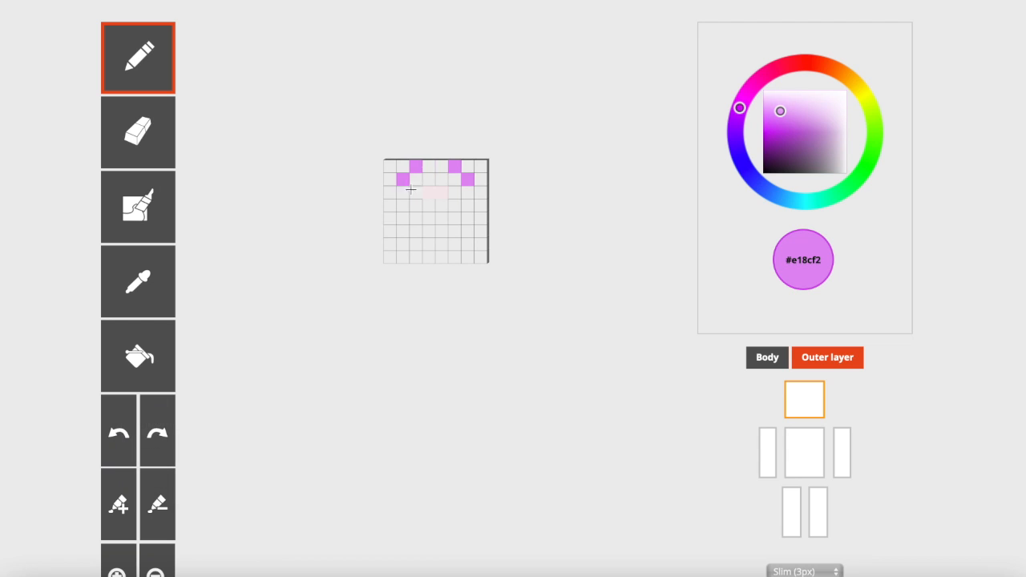
click(768, 358)
- Sample #f495ef from the front highlight and paint the two middle pixels of the front outer layer's upper row
click(140, 289)
click(427, 166)
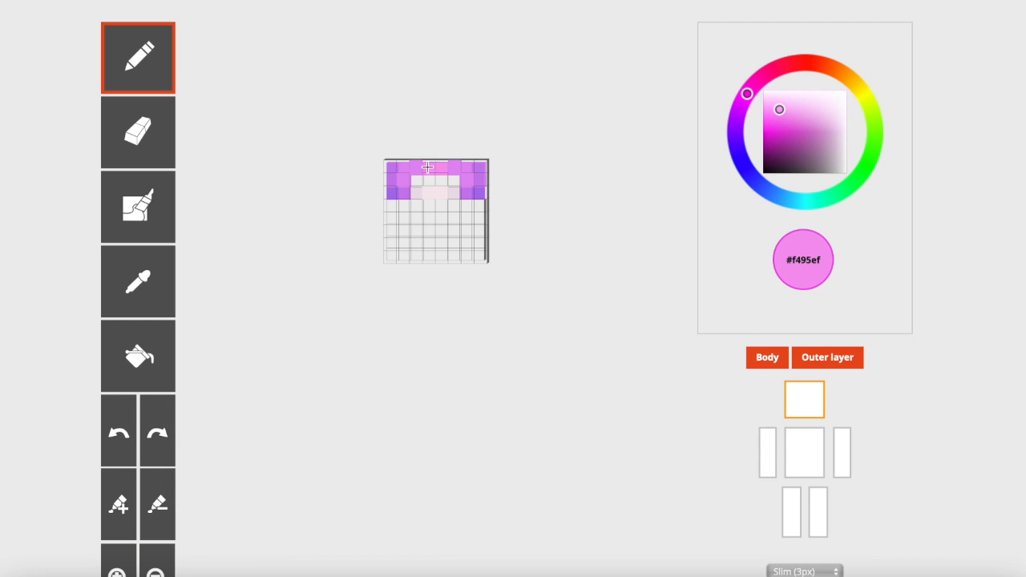
click(768, 359)
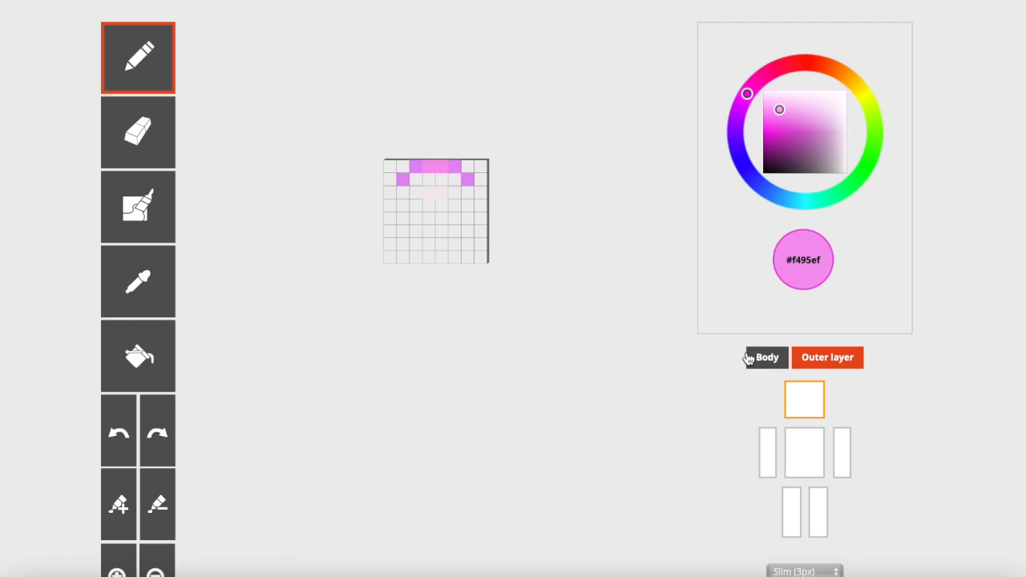
click(765, 362)
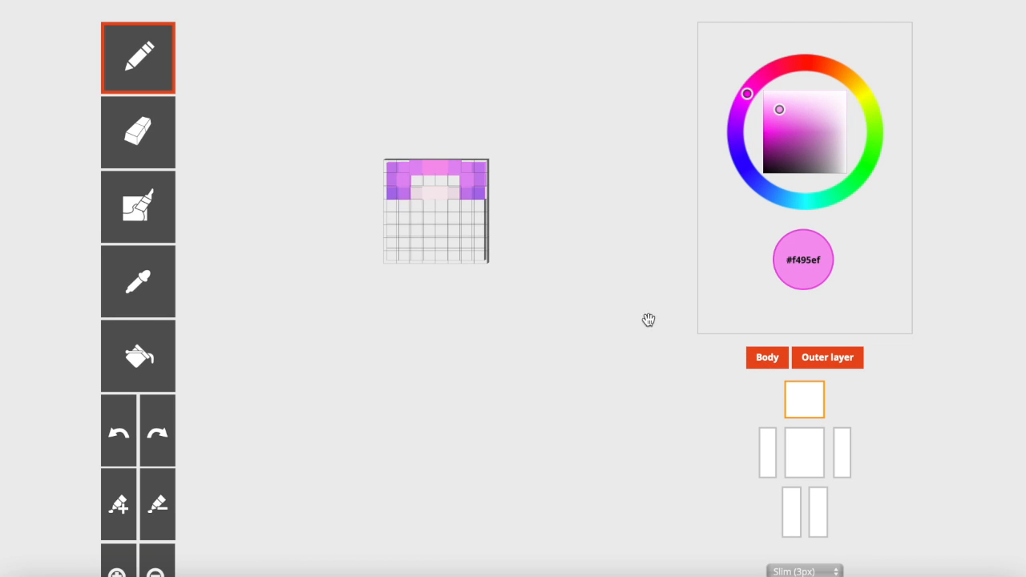
- Sample #f6e9ed and paint shadow pixels under the side hair on the head's outer layer
click(167, 271)
click(483, 190)
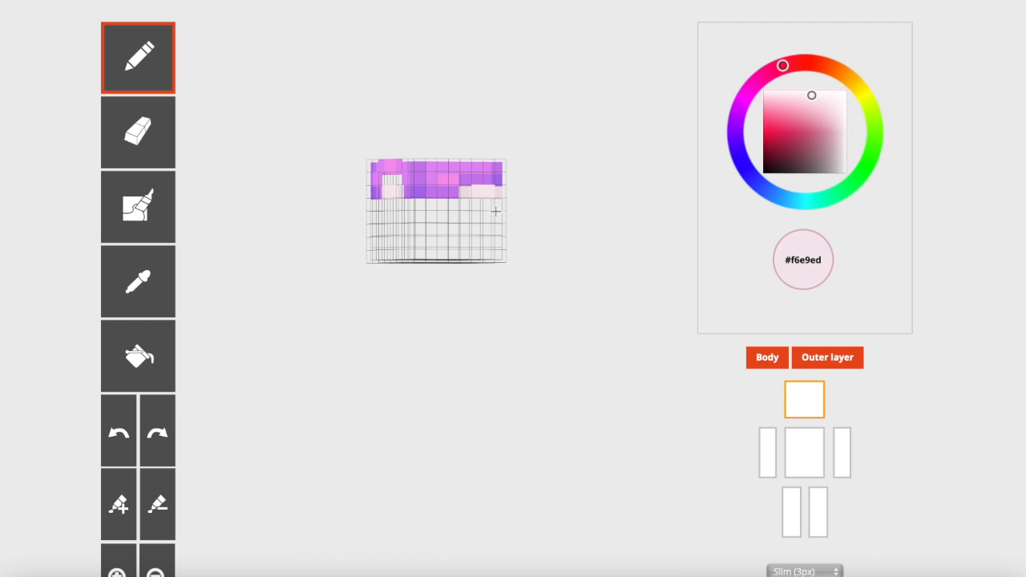
mouse_move(266, 181)
mouse_down()
mouse_move(257, 196)
mouse_move(265, 191)
mouse_up()
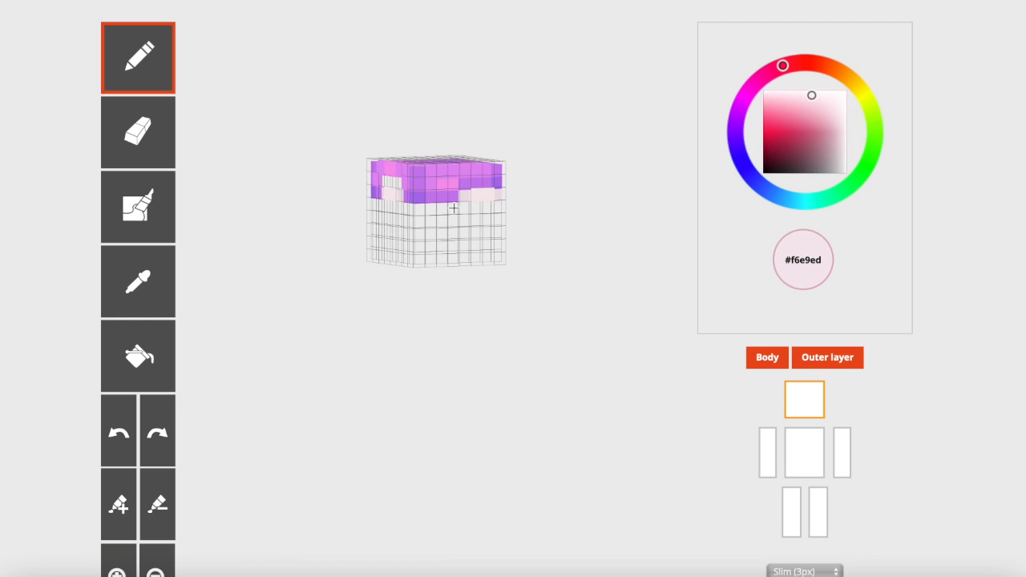
- Sample #e18cf2, #c97ded and #ac70eb in turn and paint shaded outer-layer hair pixels at the rear end of the head's side
click(161, 266)
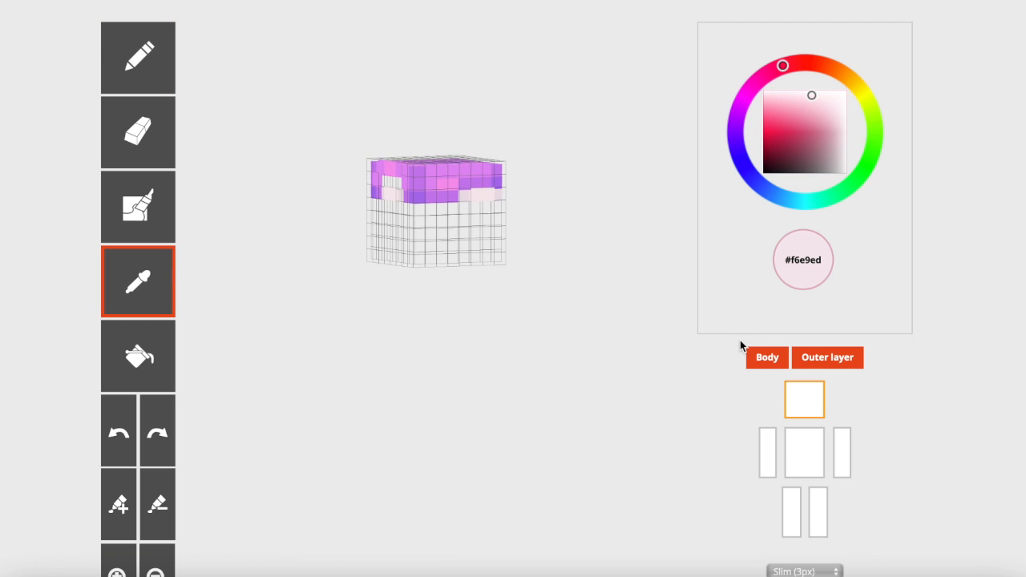
click(489, 171)
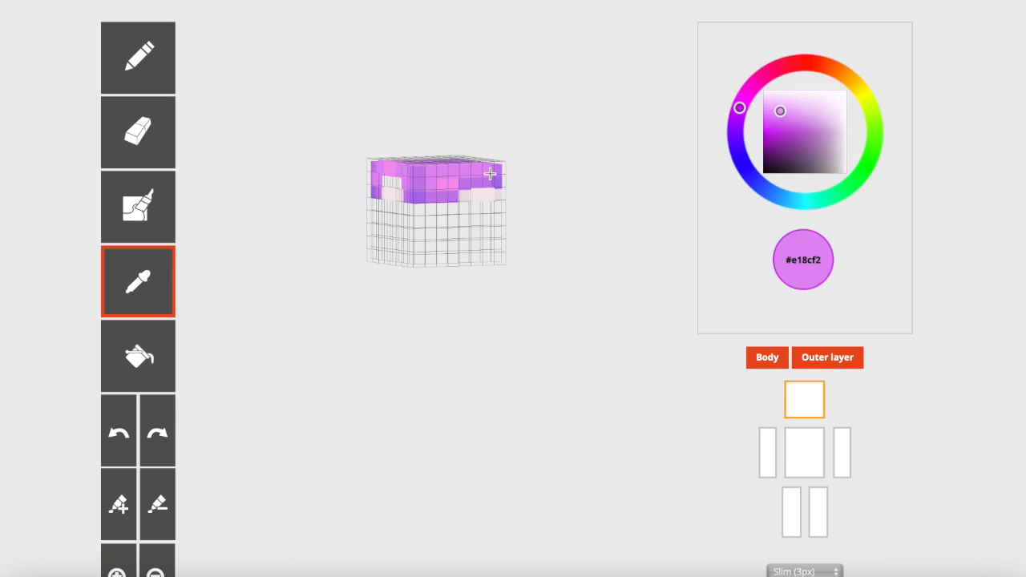
click(136, 287)
click(463, 169)
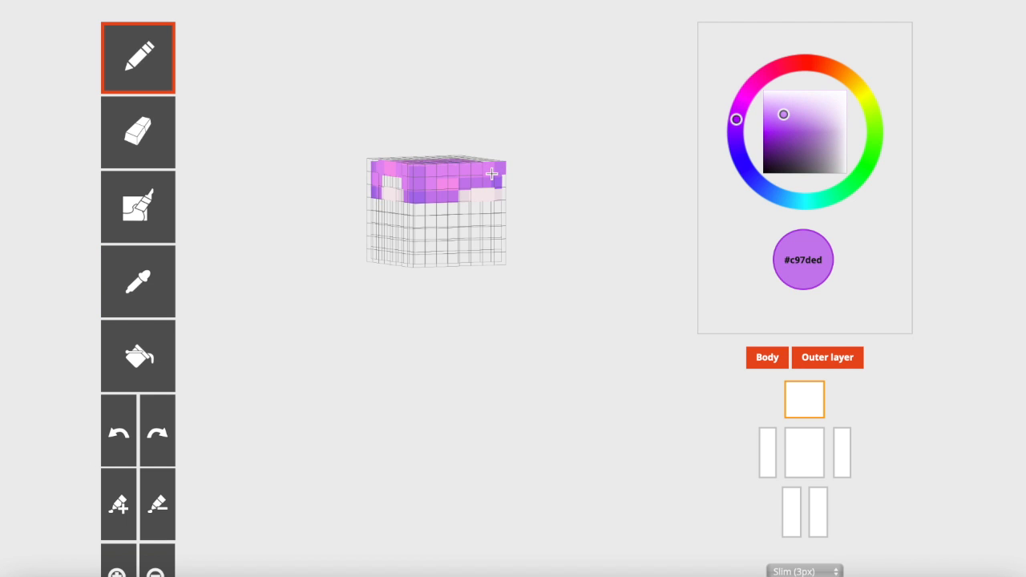
click(144, 277)
click(501, 181)
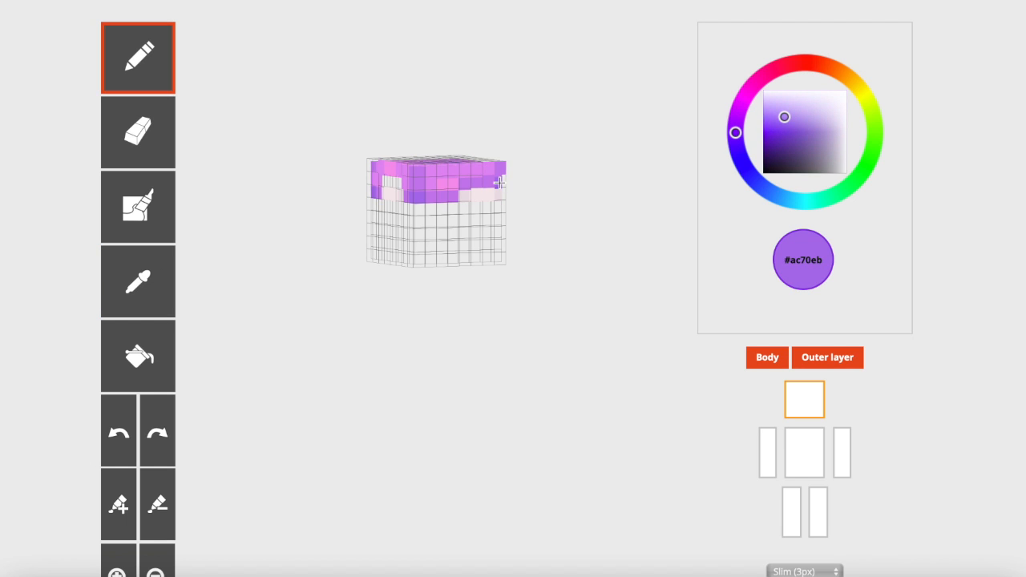
click(767, 358)
click(767, 358)
mouse_move(467, 286)
mouse_down()
mouse_move(484, 293)
mouse_move(470, 292)
mouse_up()
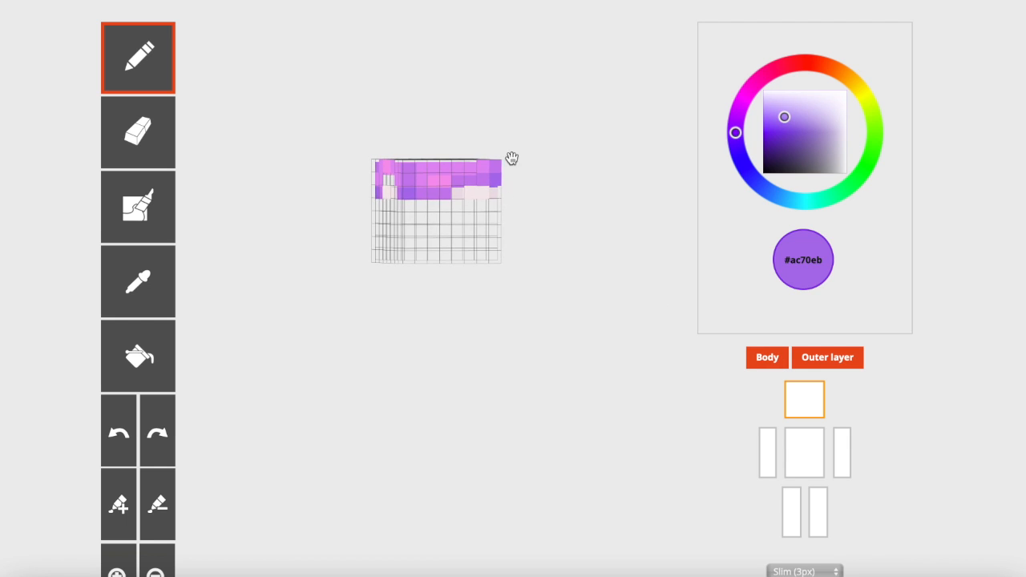
- Sample #f6e9ed and #faeff0 and paint the shadow row below the hair on the back outer layer
drag(523, 163, 520, 251)
key(i)
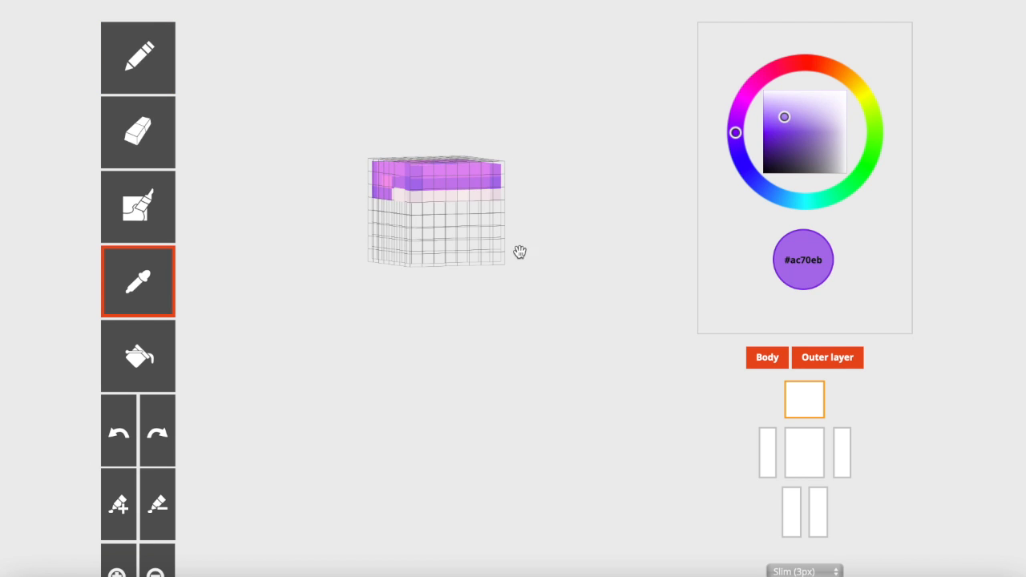
click(441, 194)
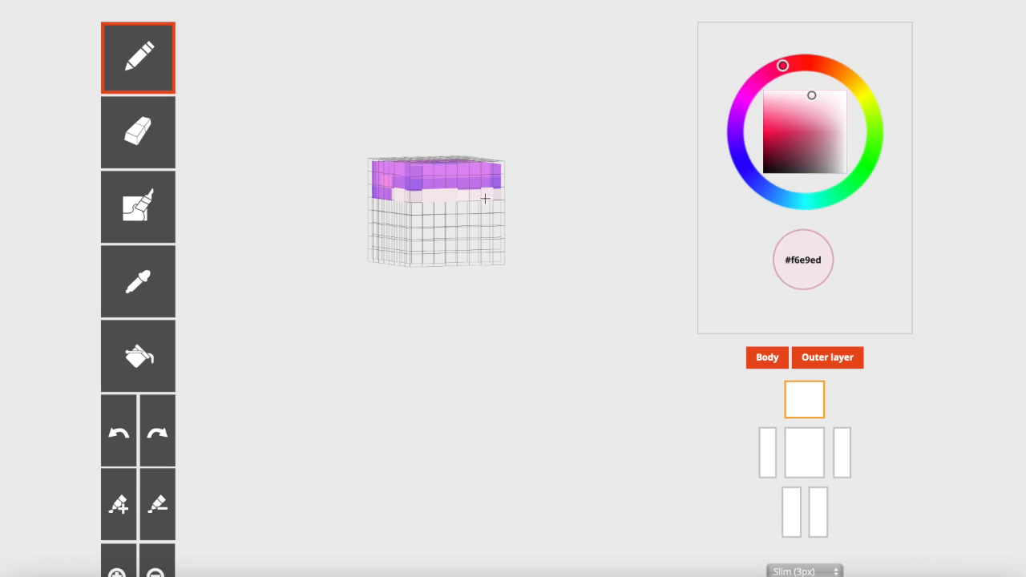
click(171, 295)
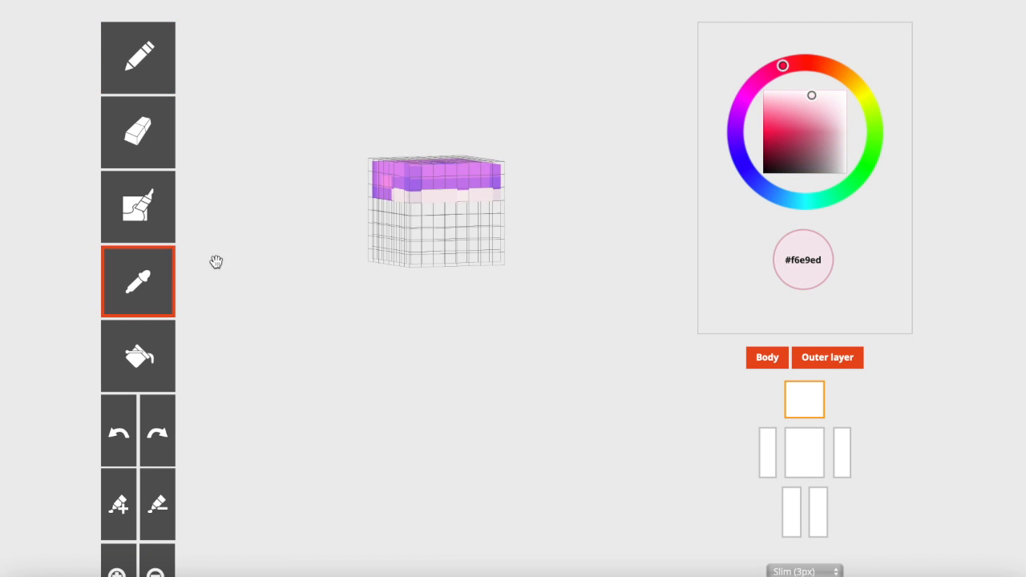
click(461, 197)
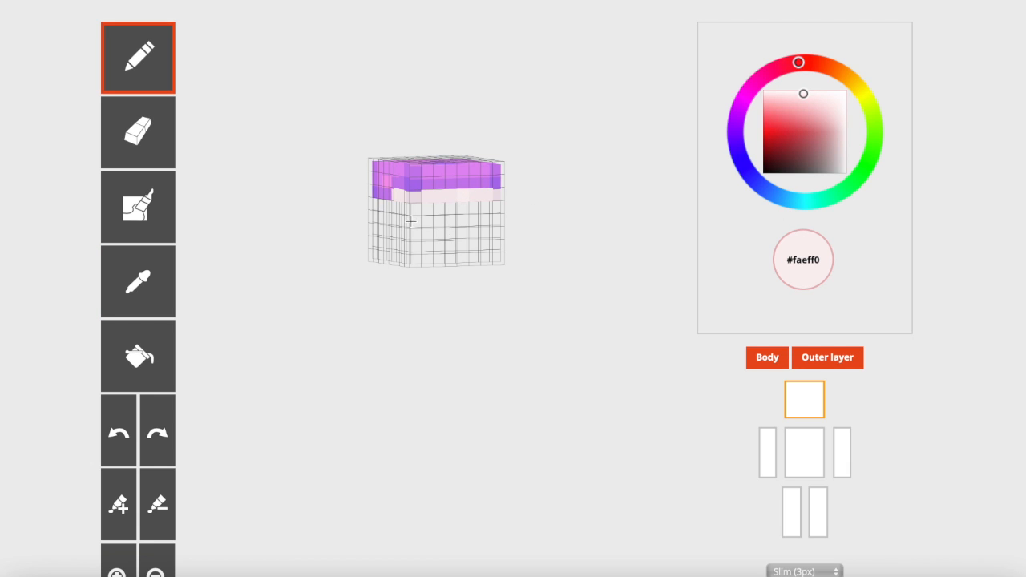
- Sample #c97ded, #e18cf2 and #ac70eb in turn and paint shaded hair blocks at both corners of the back outer layer
click(167, 279)
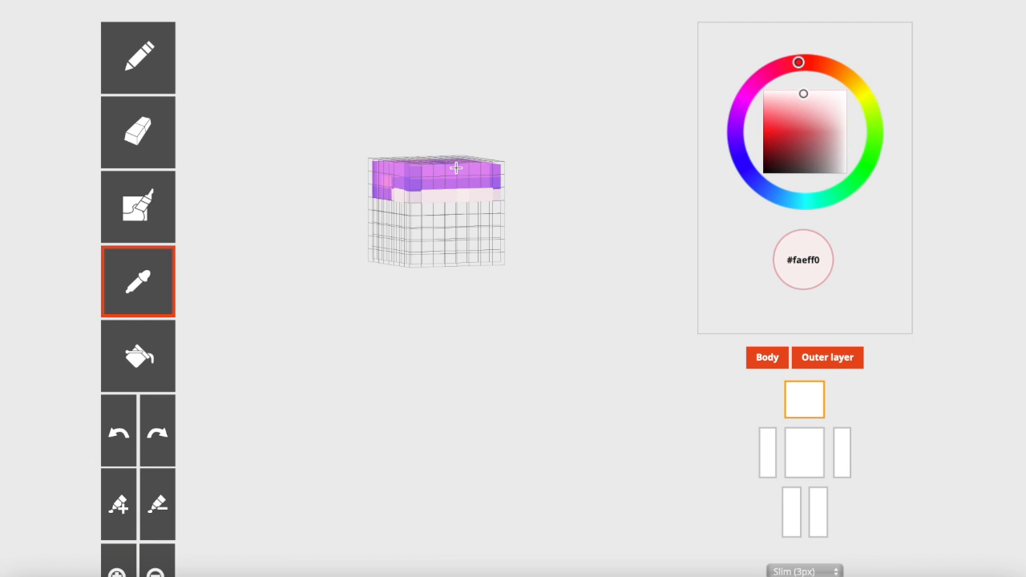
click(414, 166)
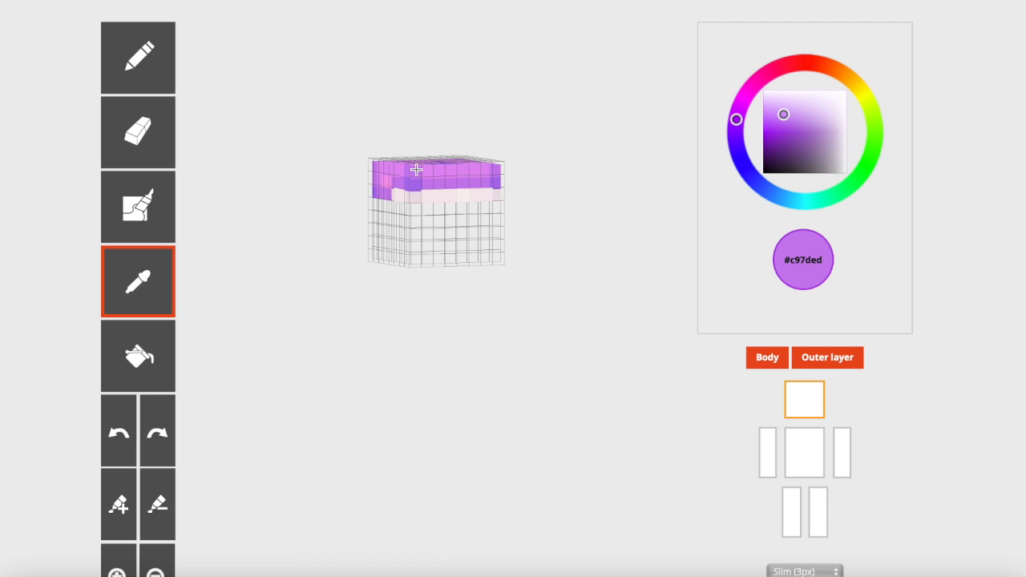
click(170, 287)
click(433, 173)
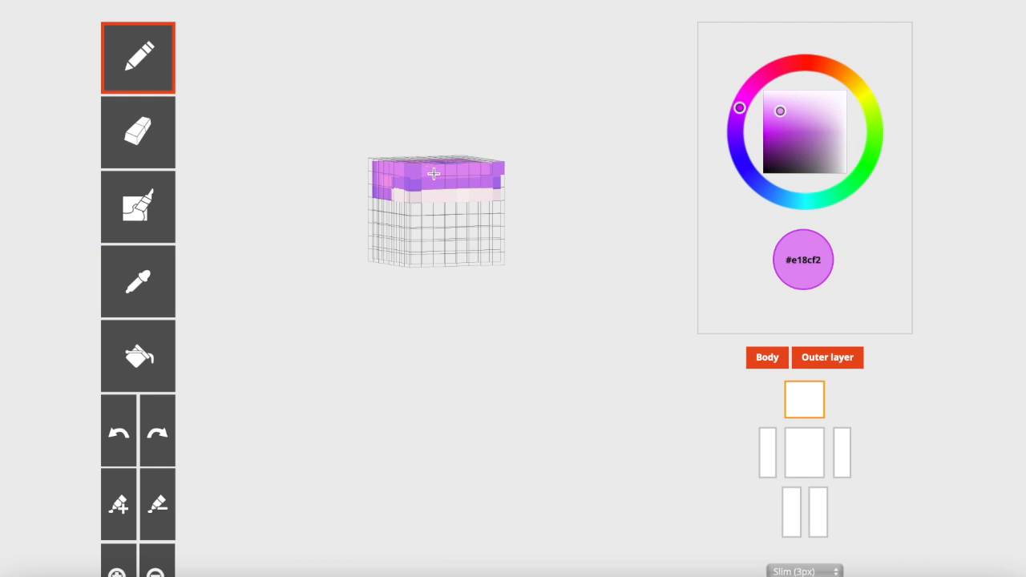
click(154, 285)
click(414, 183)
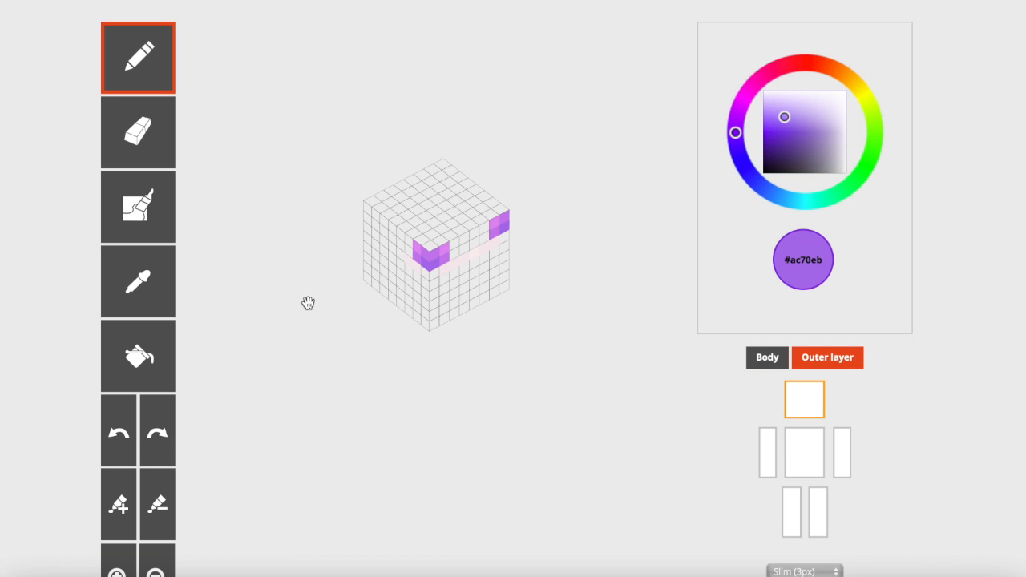
- Sample #c97ded and #e18cf2 and extend the raised hair onto the two rear corners of the top face's outer layer
click(138, 279)
click(437, 255)
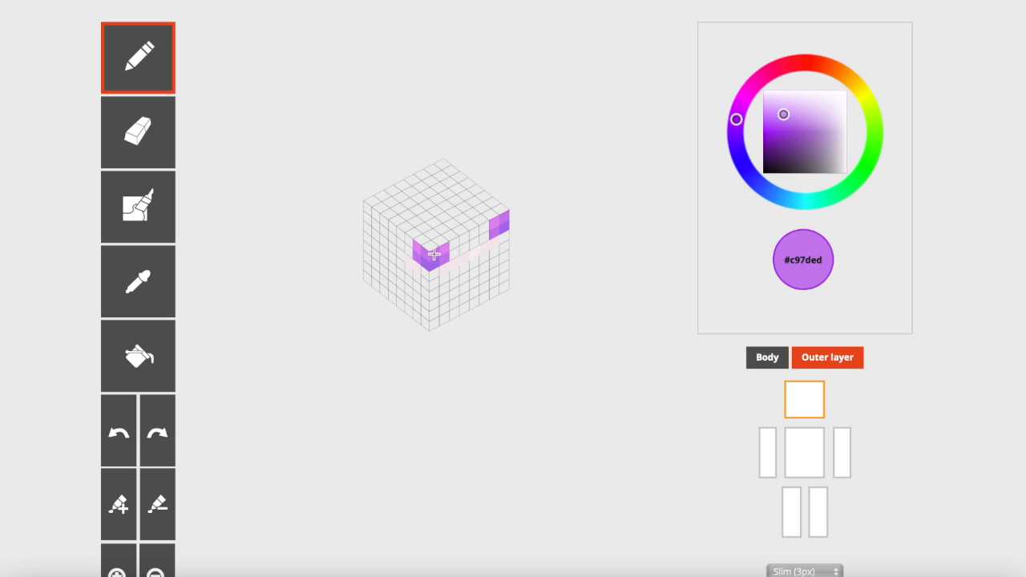
click(148, 277)
click(420, 240)
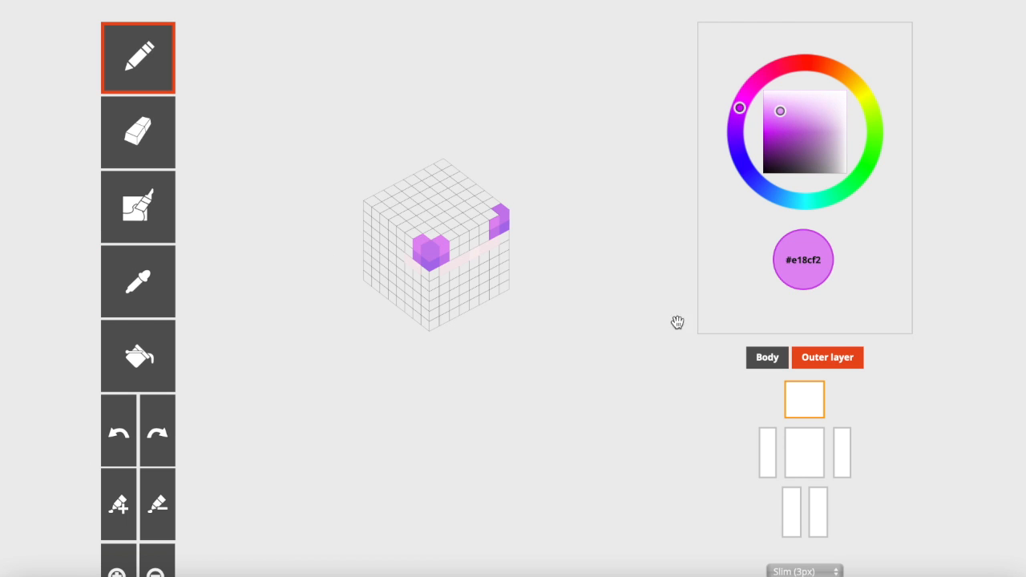
click(748, 361)
click(747, 360)
drag(521, 312, 503, 418)
click(748, 357)
drag(597, 297, 297, 181)
drag(608, 335, 627, 343)
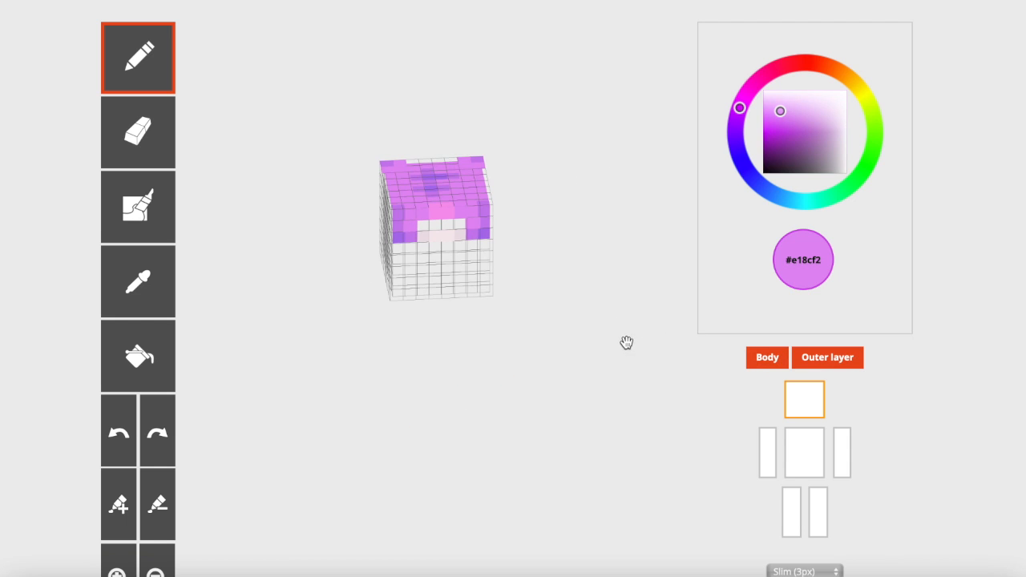
- Sample #e18cf2 and #f495ef and extend the raised fringe onto the front edge of the top face's outer layer
click(772, 356)
click(134, 282)
click(421, 212)
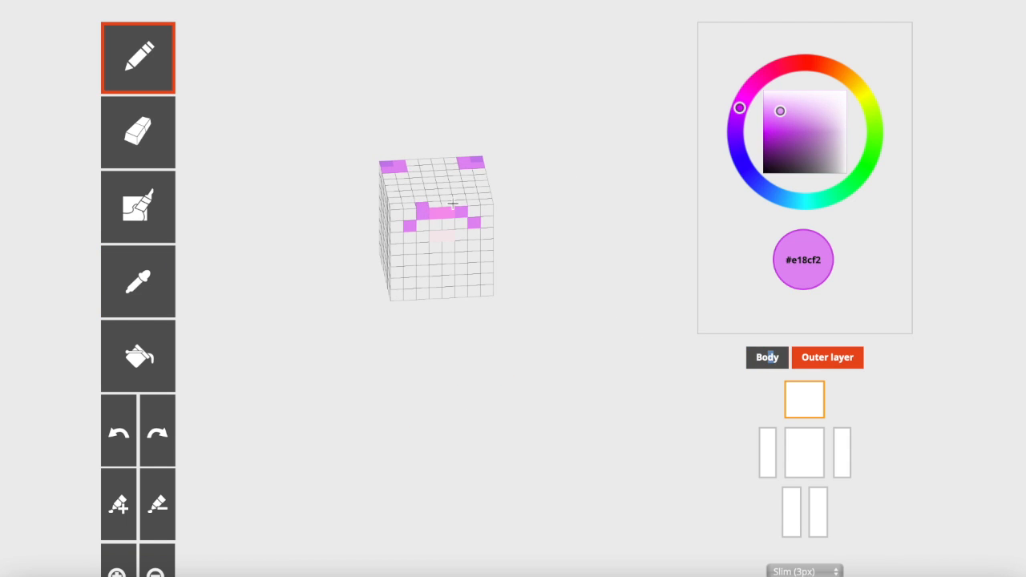
click(138, 285)
click(441, 212)
click(766, 357)
mouse_move(614, 338)
mouse_down()
mouse_move(492, 314)
mouse_move(426, 345)
mouse_move(432, 335)
mouse_move(439, 343)
mouse_up()
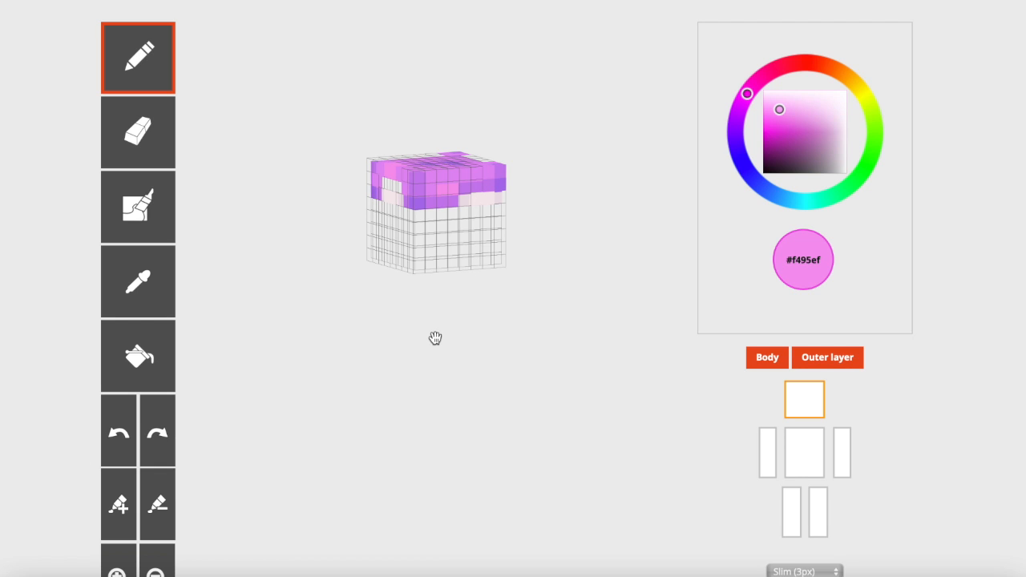
- Switch to Planet Minecraft and launch the Advanced Edition of its PMCSkin3D skin editor from the Player Skins section
scroll(481, 328, down, 3)
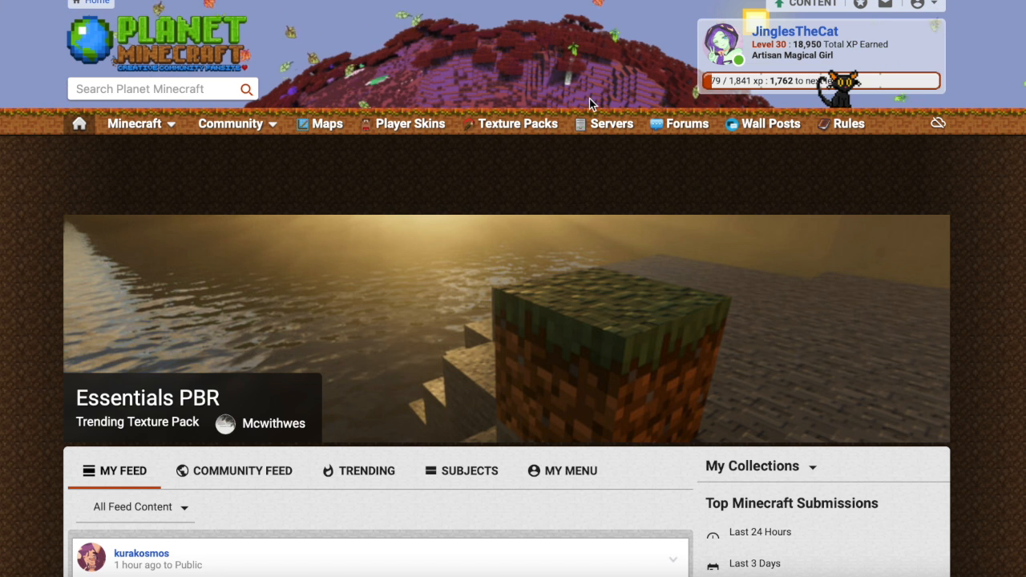
click(410, 128)
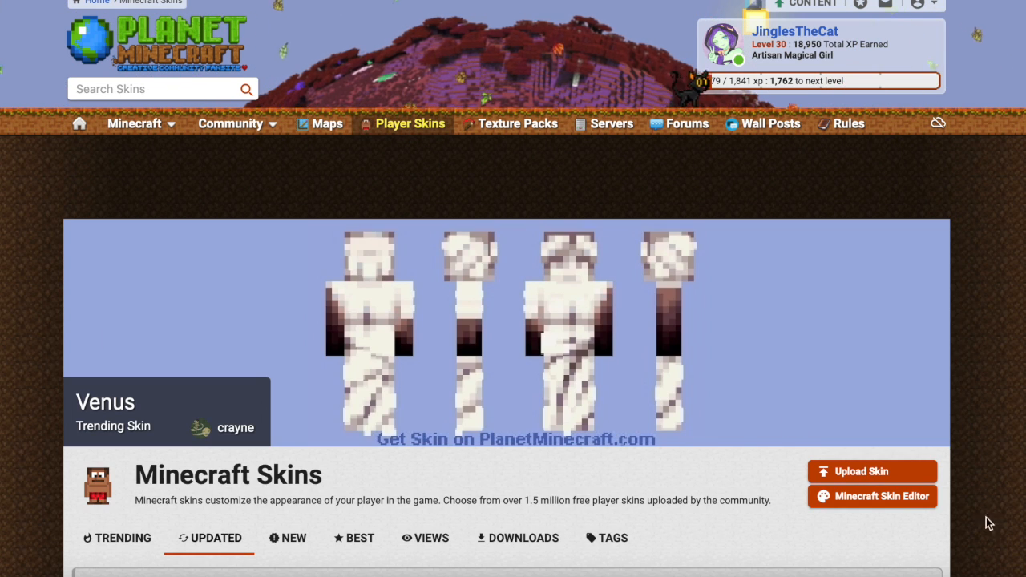
click(871, 496)
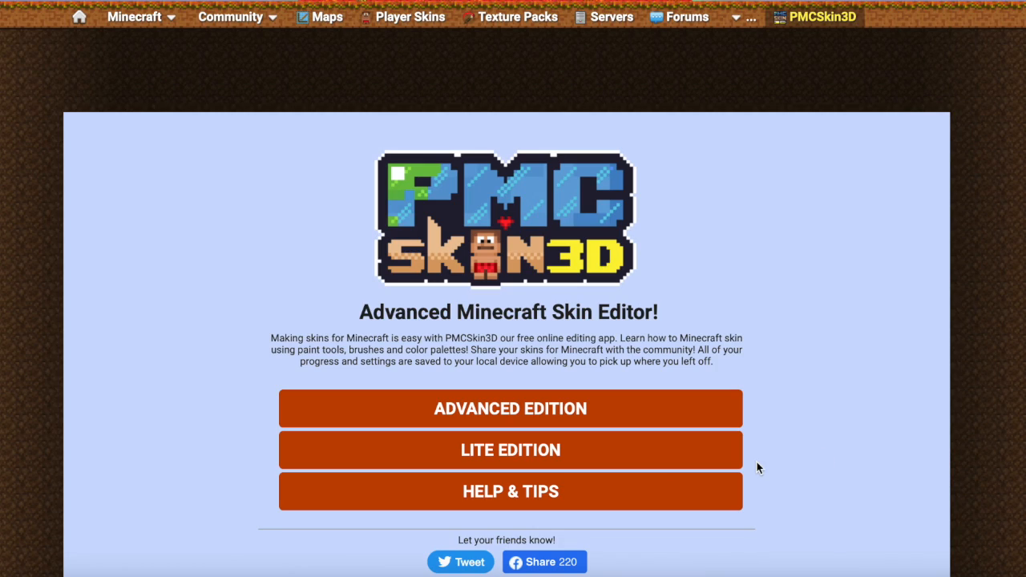
click(594, 413)
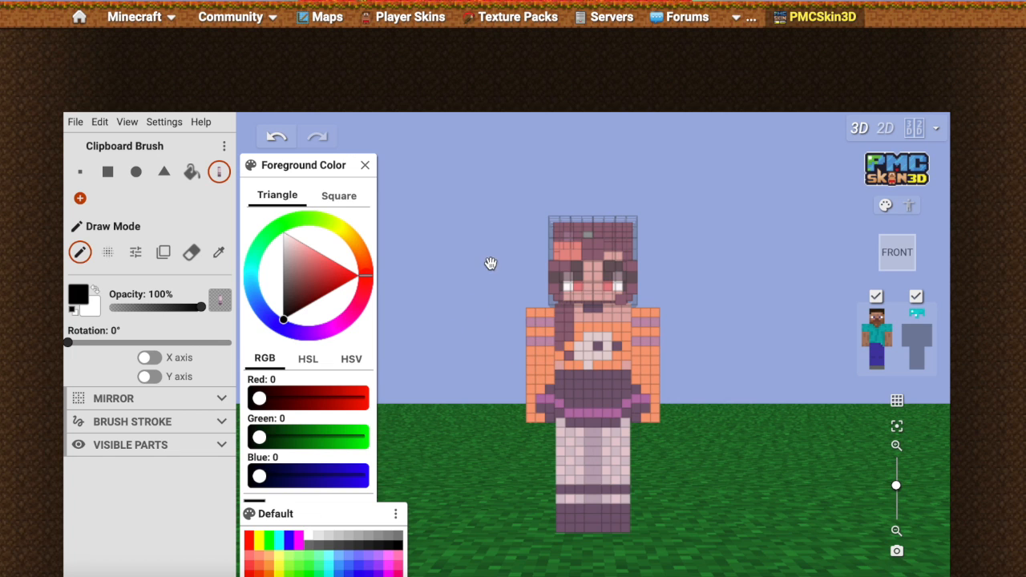
- Open the skin file download-10.png with the Alex (3 pixel arms) model
click(75, 122)
click(74, 122)
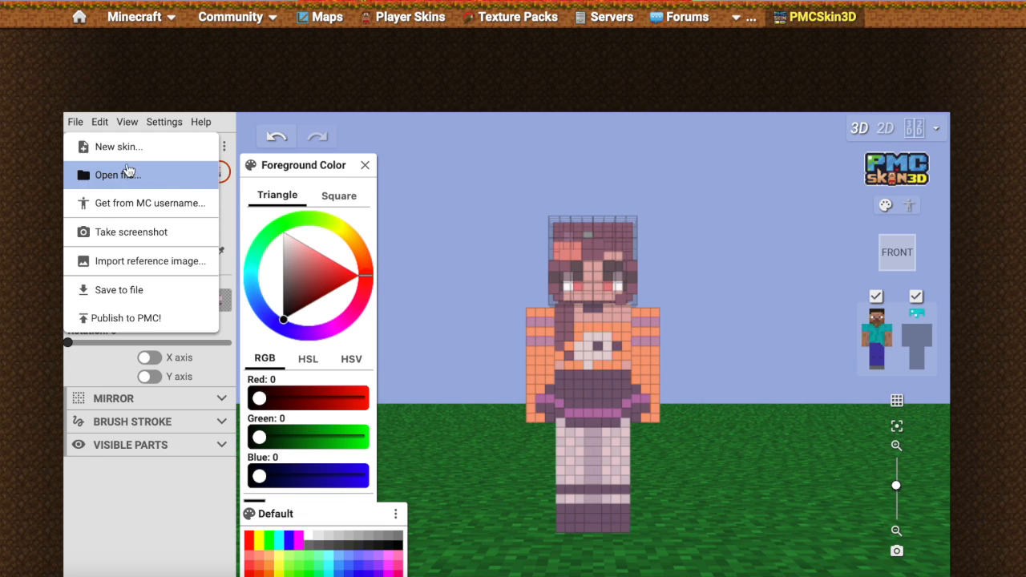
click(128, 174)
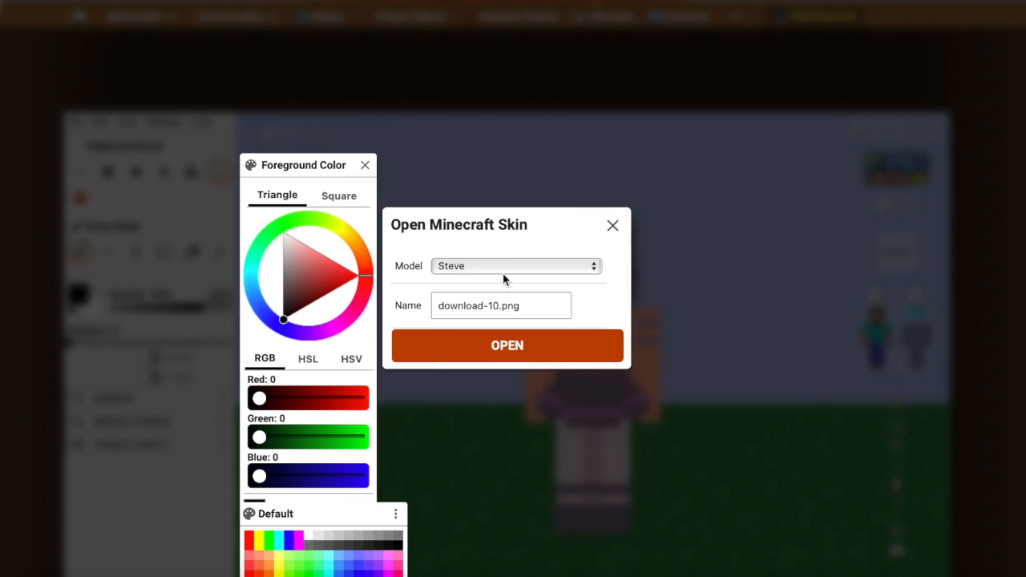
click(504, 270)
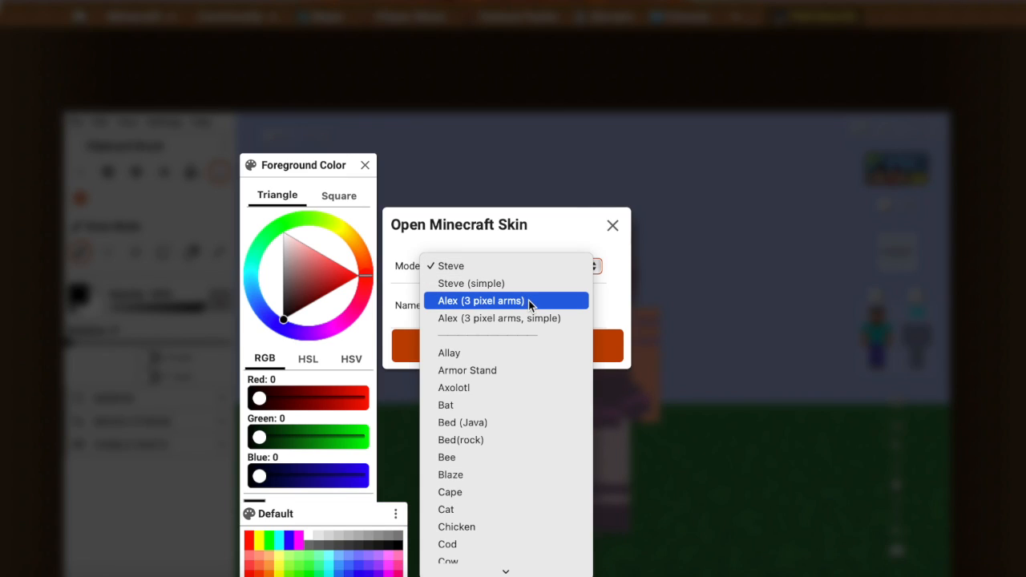
click(528, 300)
click(590, 333)
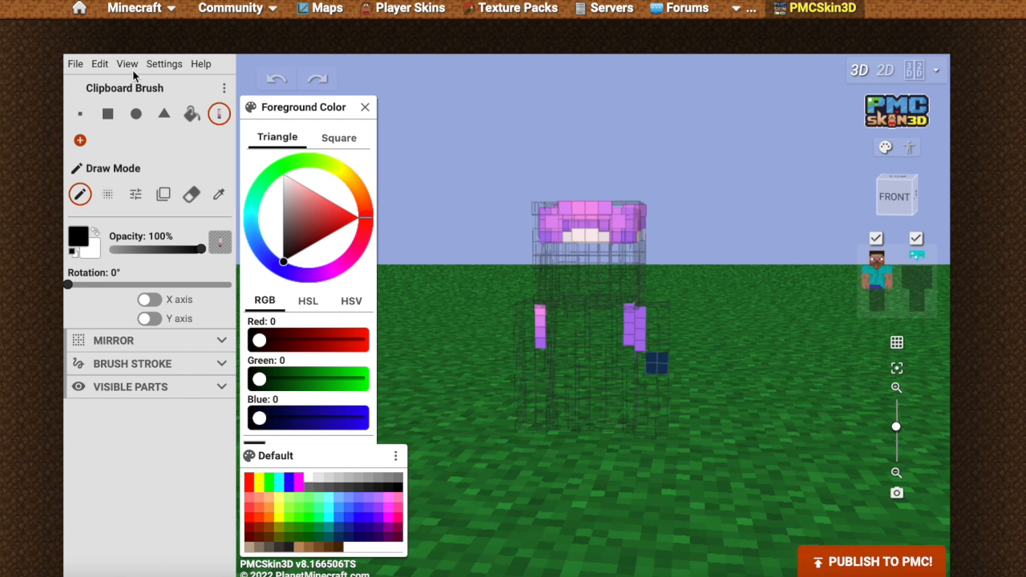
- Remove the grass texture from the scene and preview the model briefly without its grid
click(131, 67)
click(218, 383)
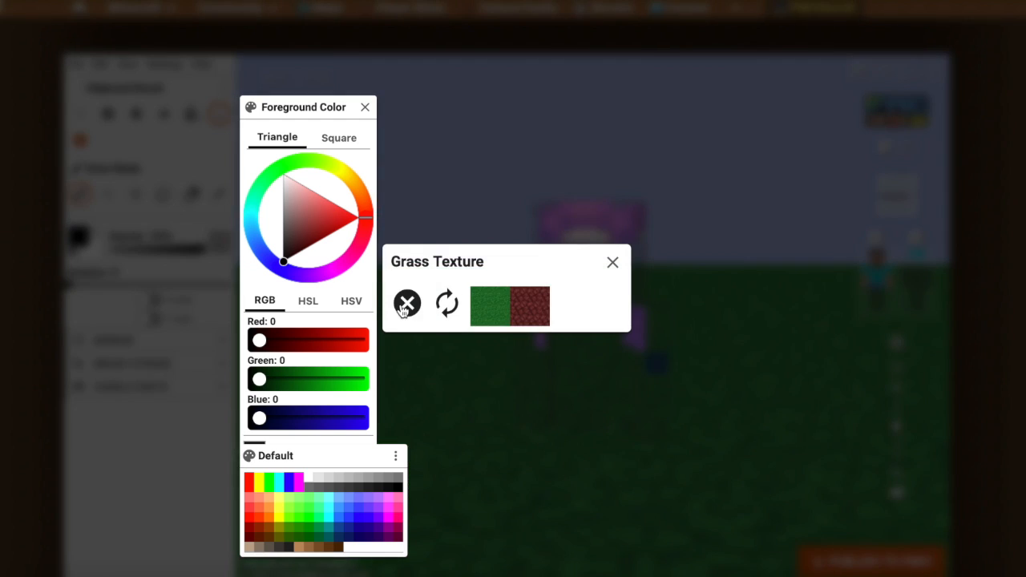
click(406, 304)
click(897, 341)
drag(740, 301, 702, 309)
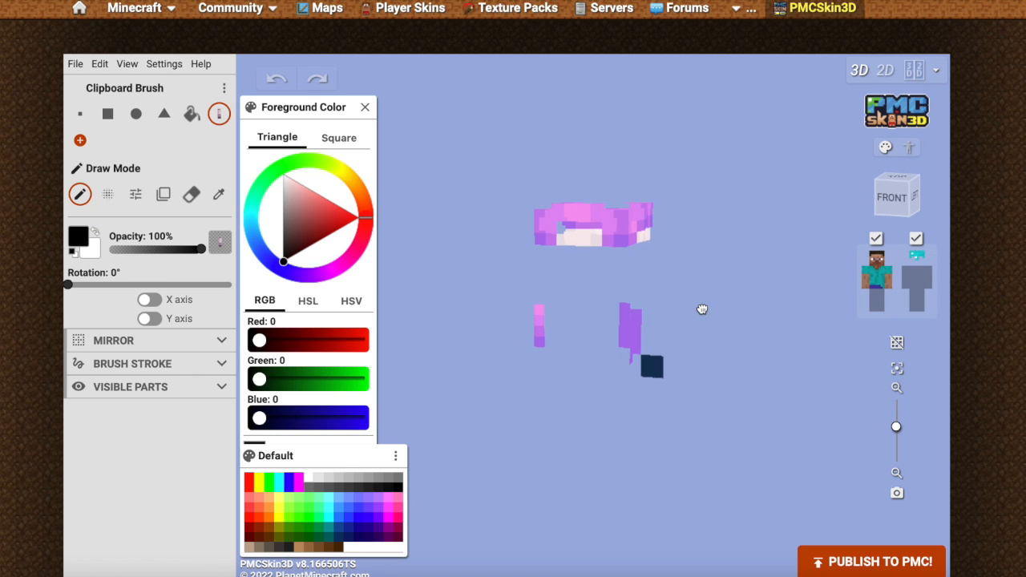
click(897, 342)
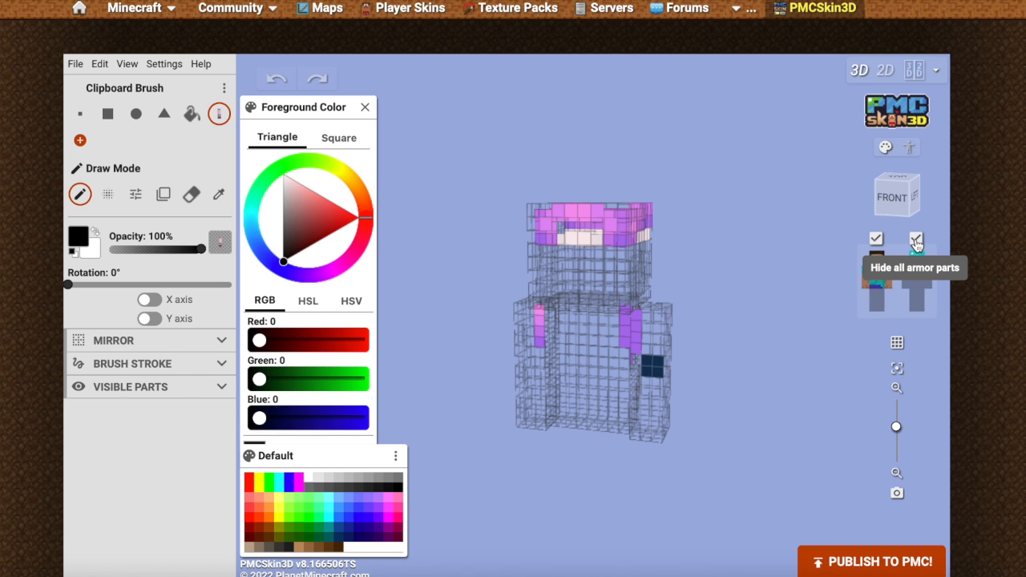
- Hide the armor layer and copy the left face of the head with an 8 by 8 square clone brush
click(915, 241)
drag(692, 258, 521, 245)
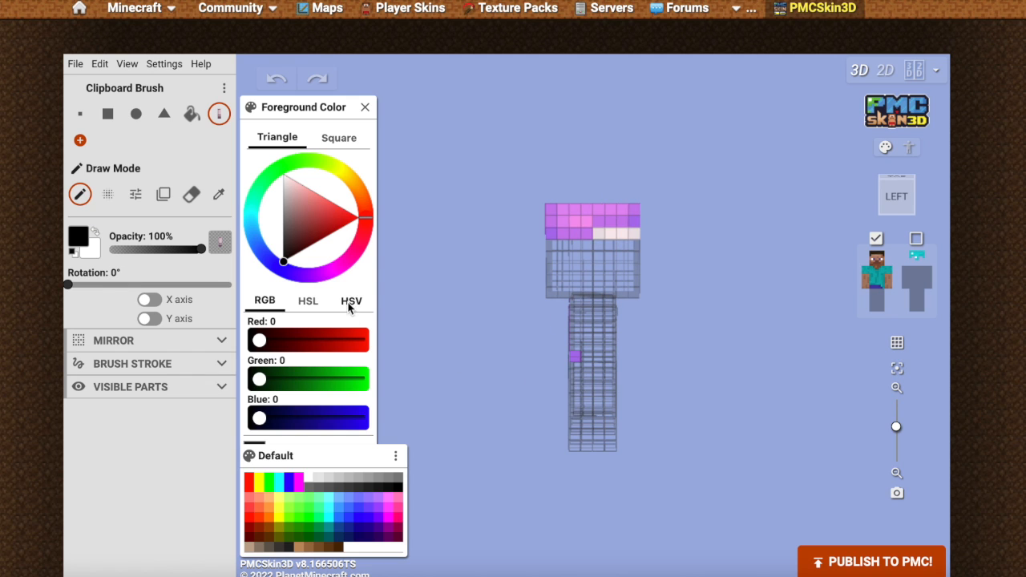
click(164, 195)
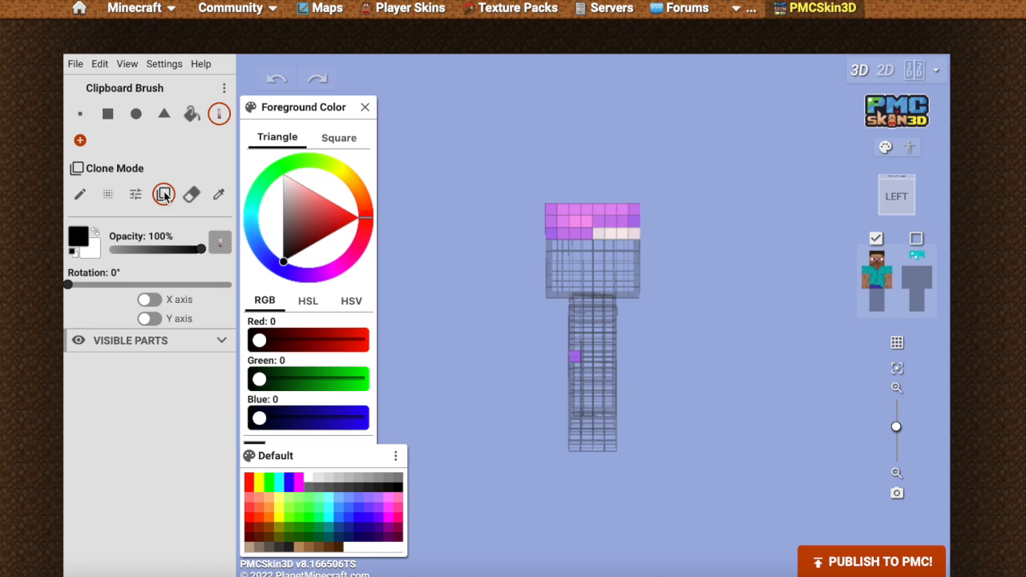
click(108, 115)
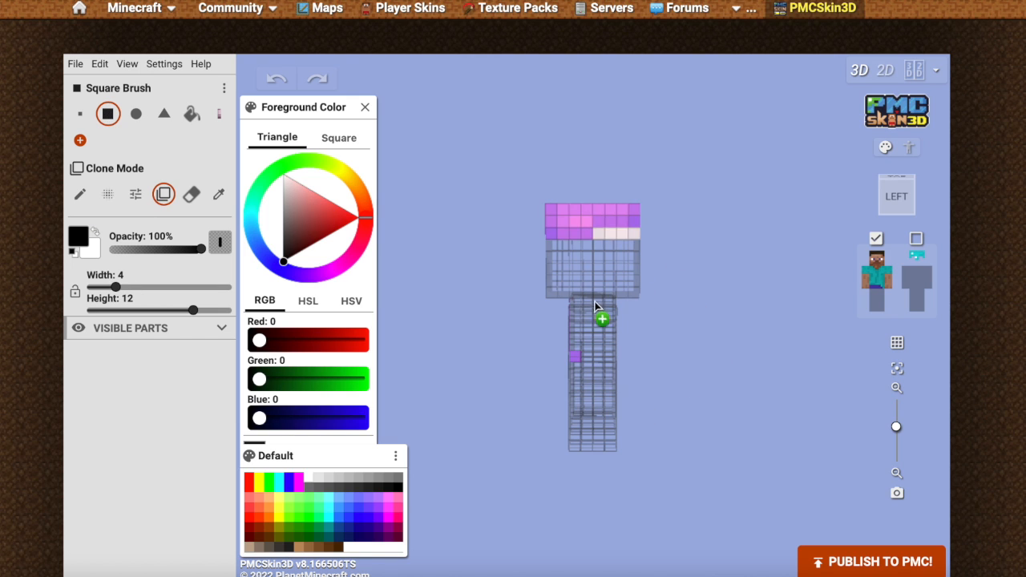
drag(116, 287, 156, 298)
click(156, 311)
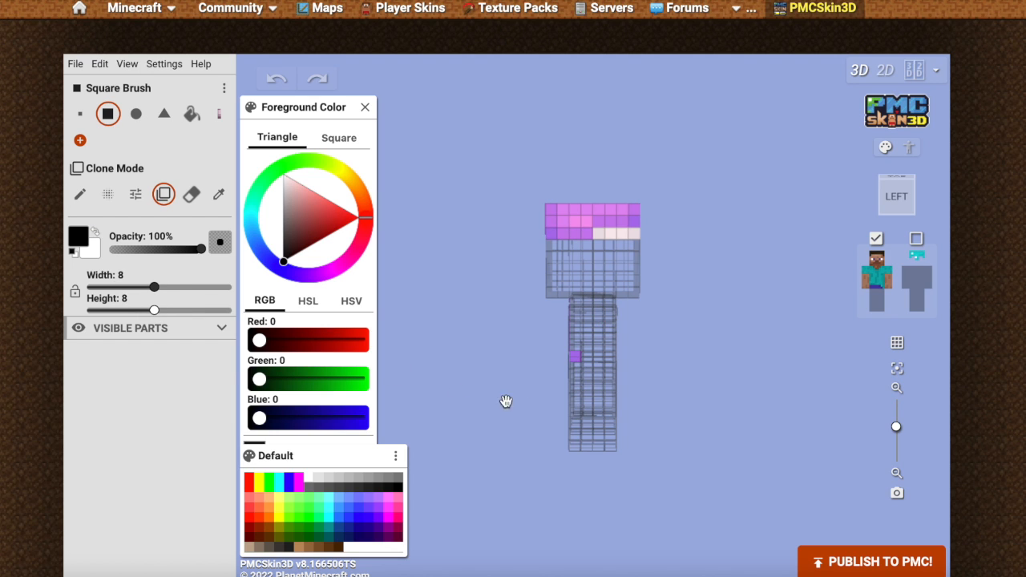
click(588, 237)
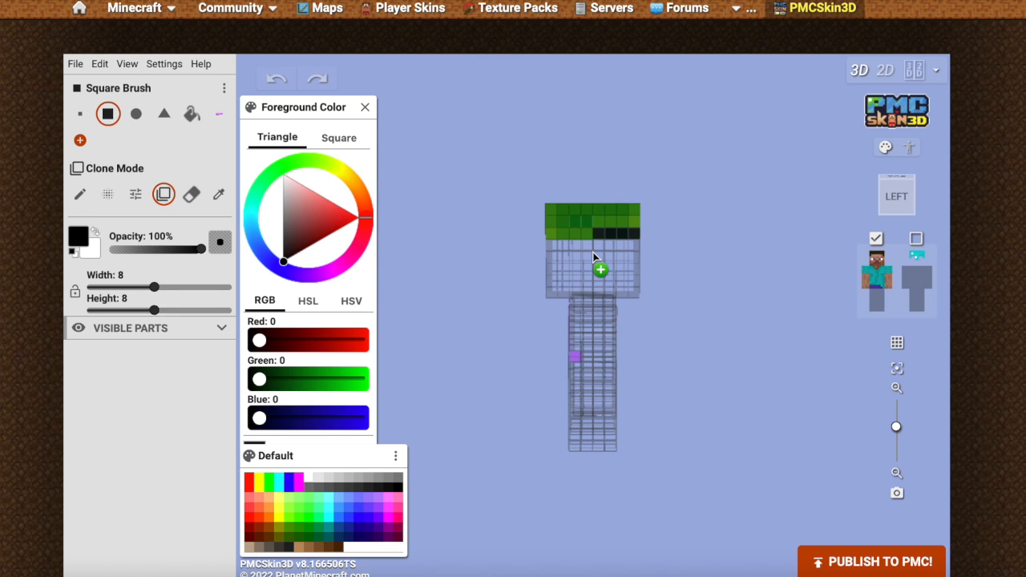
click(593, 257)
- Flip the copied hair along the X axis, paste it onto the head's right face and compare both sides
mouse_move(395, 263)
mouse_down()
mouse_move(833, 273)
mouse_move(823, 266)
mouse_up()
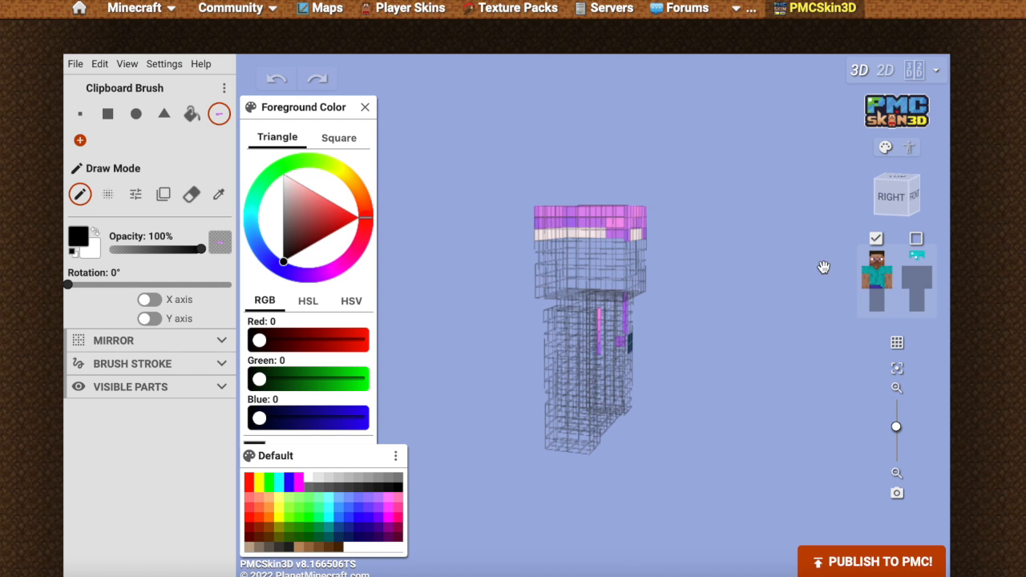
click(149, 299)
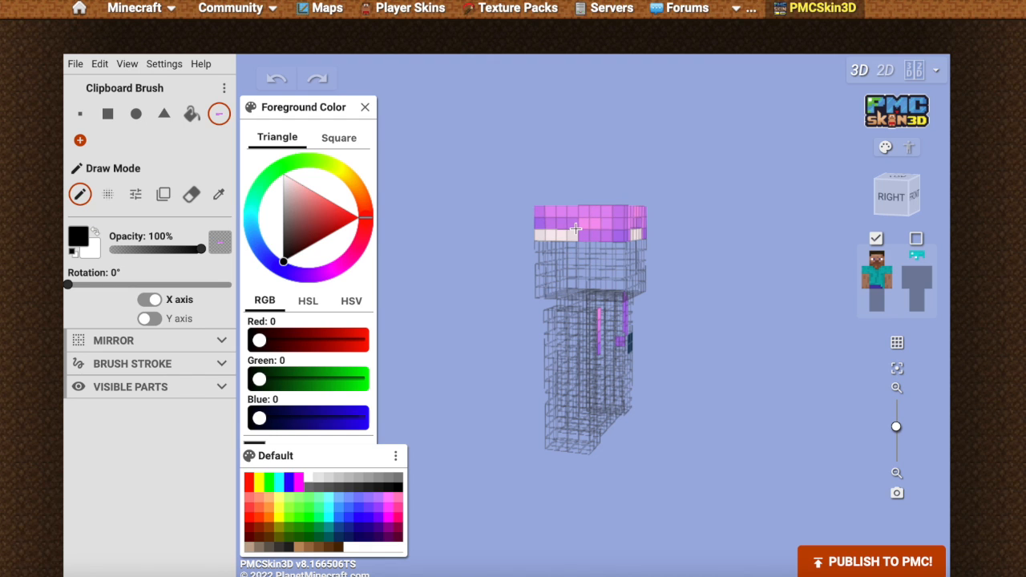
click(153, 300)
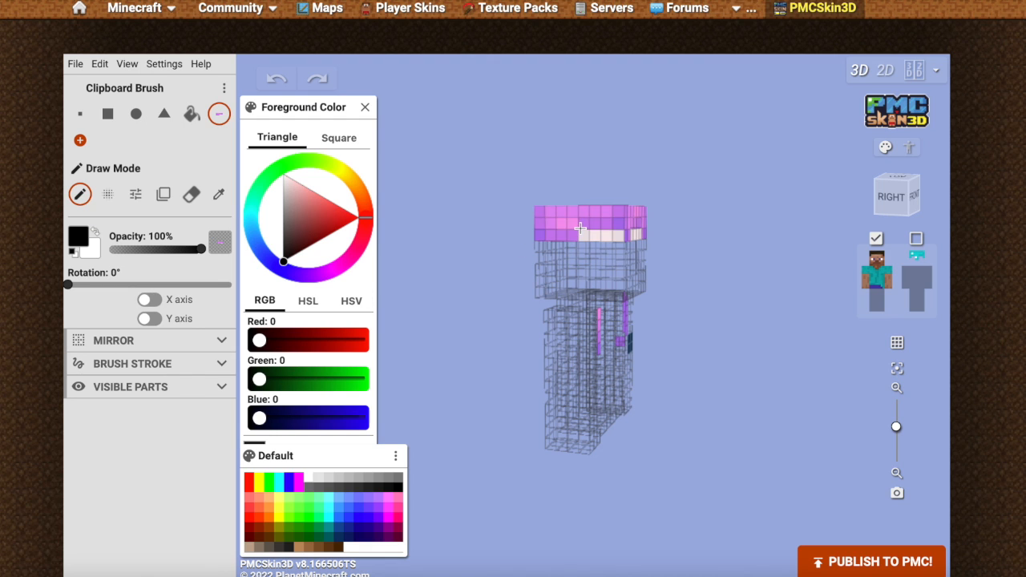
click(150, 299)
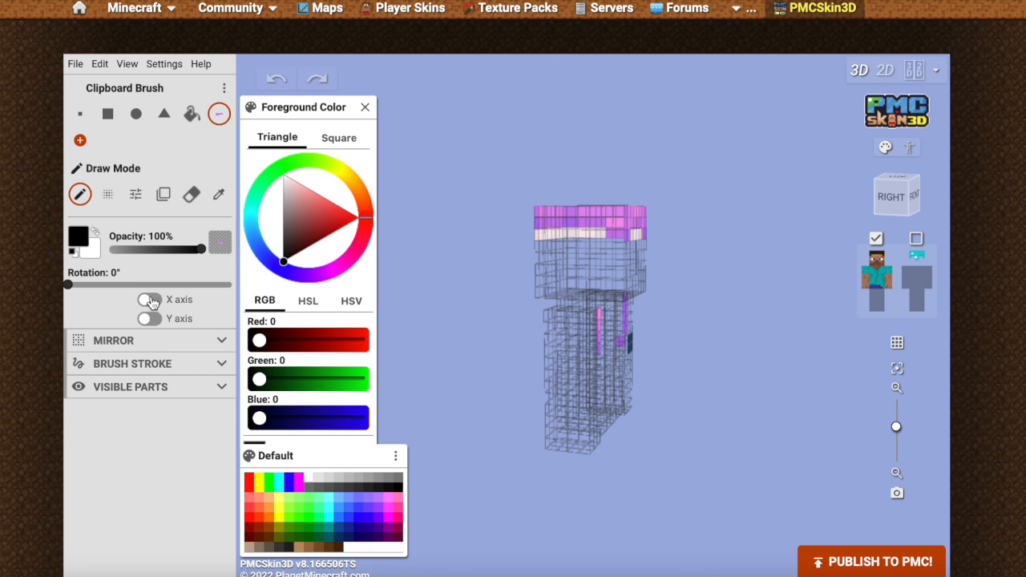
click(580, 221)
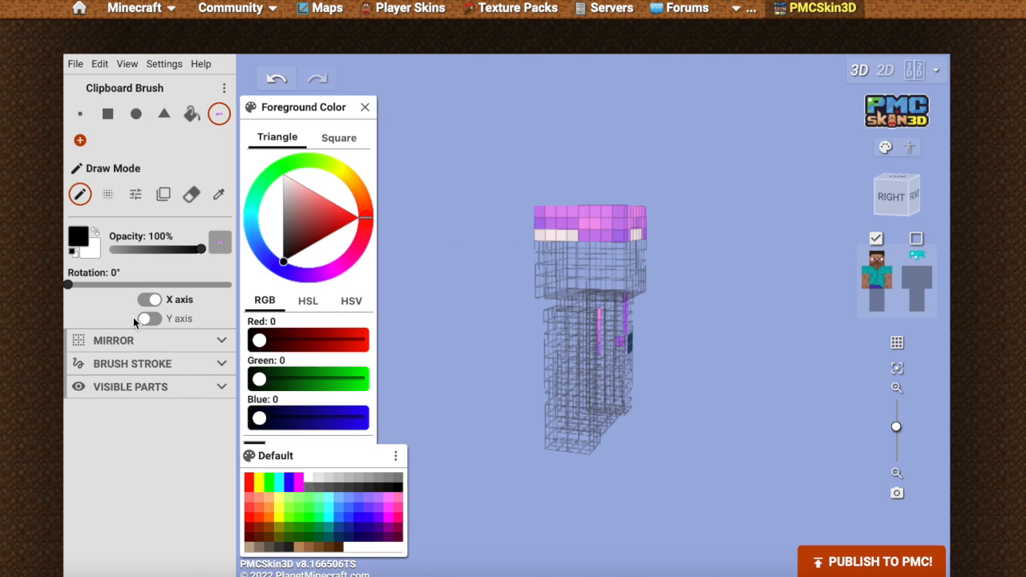
click(150, 301)
drag(733, 317, 383, 338)
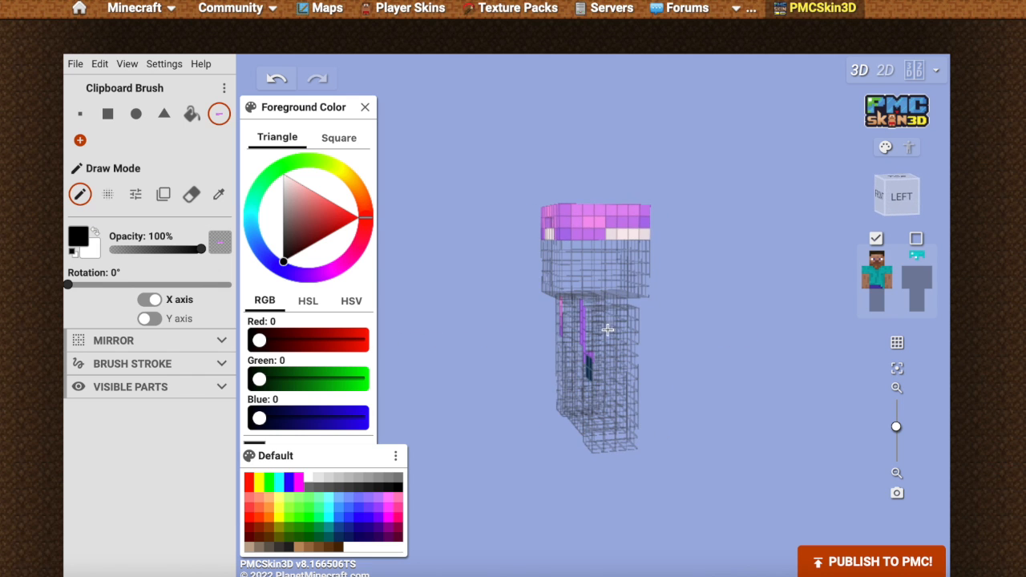
- Show the armor layer again, copy the left face of the head's outer layer with the square clone brush, and hide the base body parts
click(916, 240)
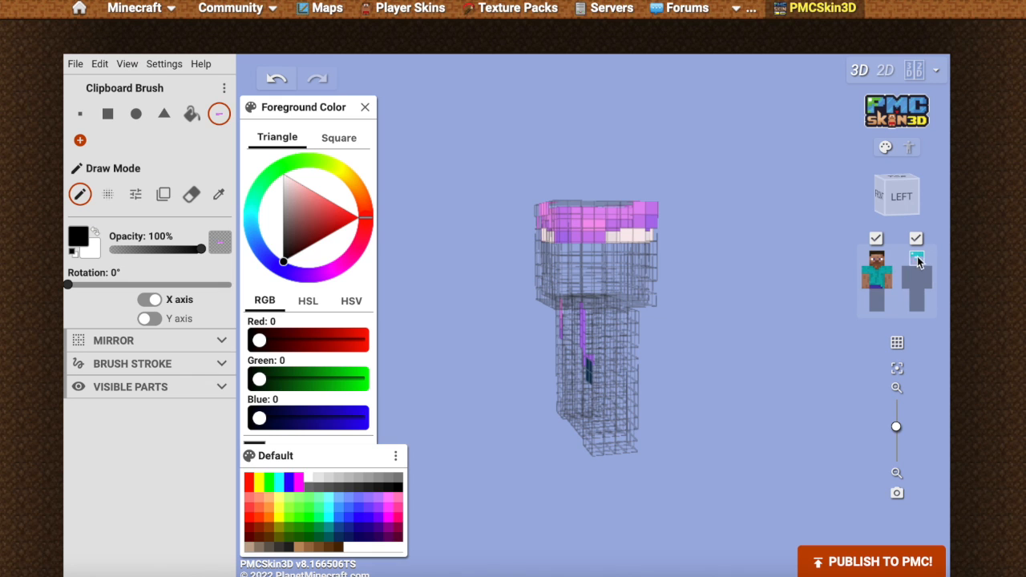
click(918, 261)
click(918, 261)
click(161, 197)
click(107, 114)
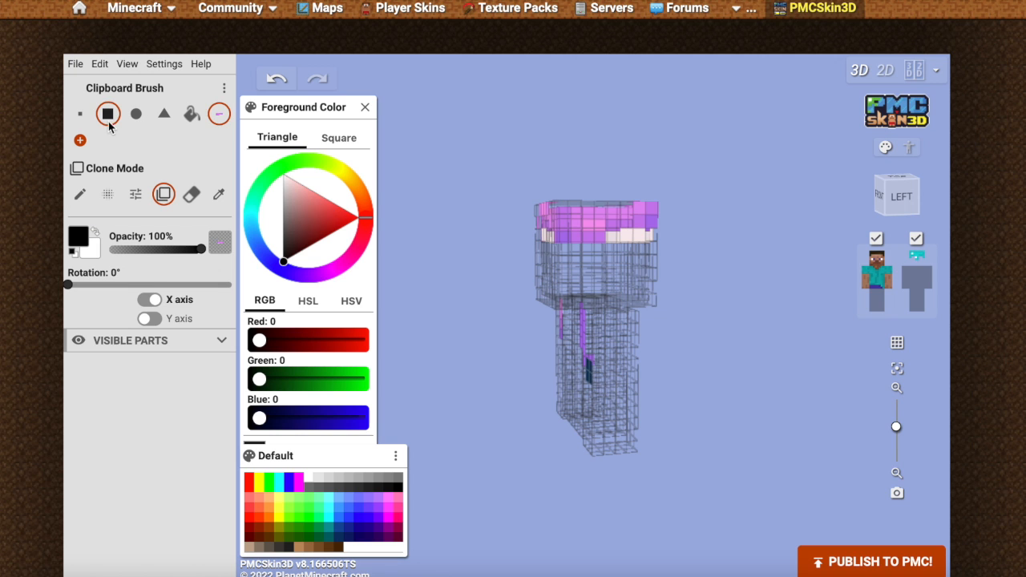
click(616, 254)
drag(414, 264, 665, 262)
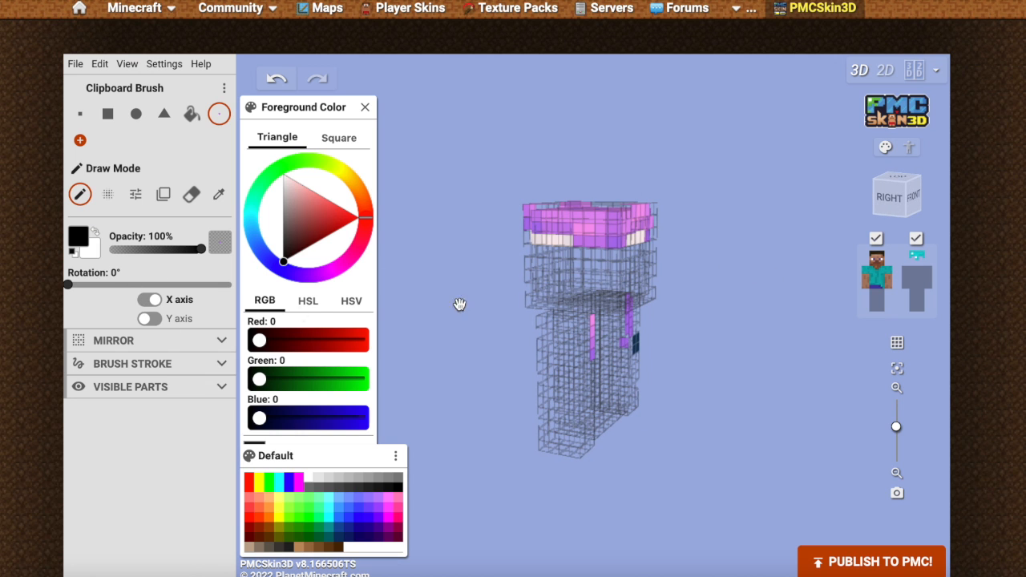
drag(448, 249, 530, 242)
click(876, 239)
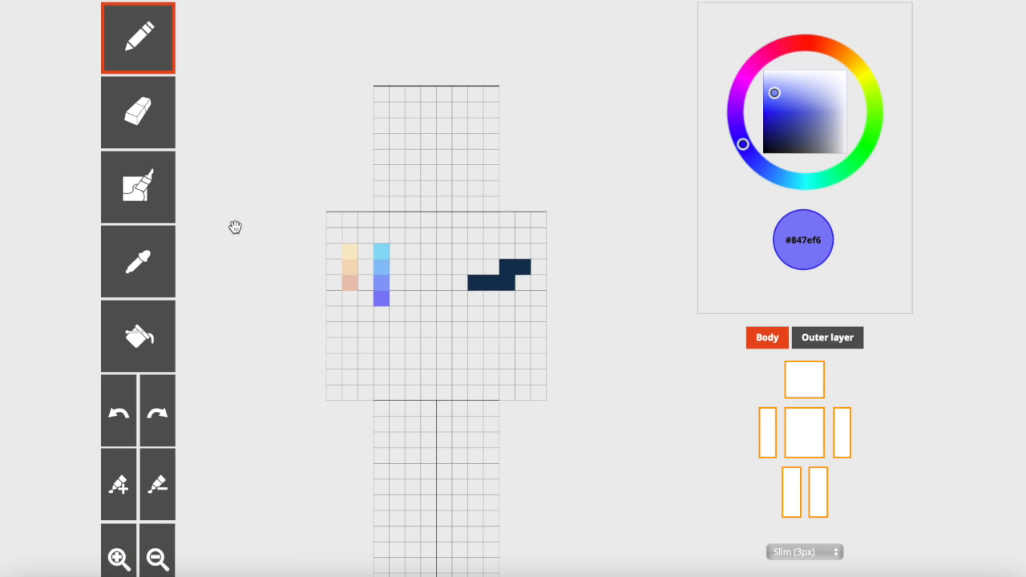
- Sample #f9ecc8 from the palette, paint the upper four rows of the head's front and erase the excess below
click(146, 246)
click(347, 255)
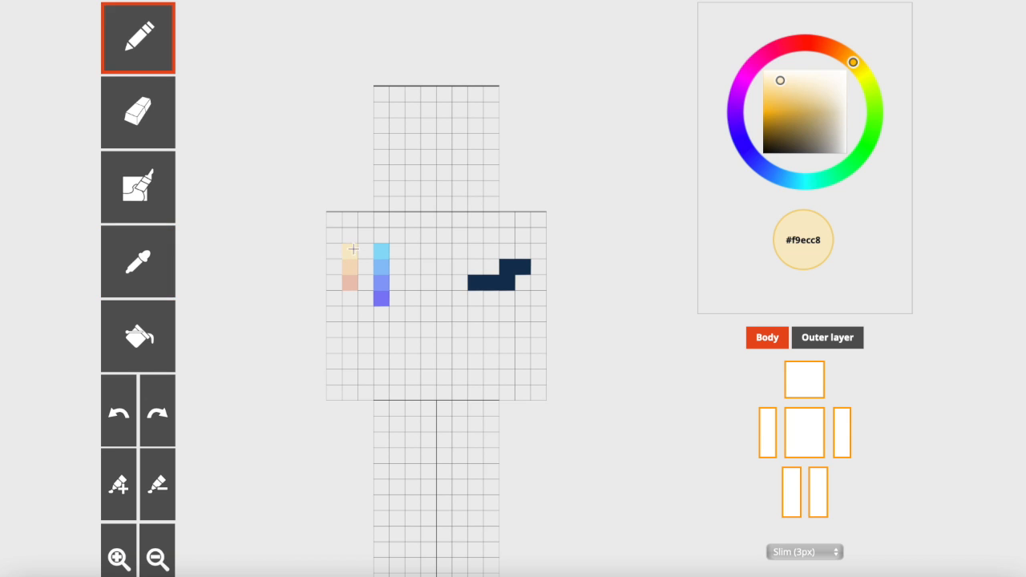
mouse_move(492, 91)
mouse_down()
mouse_move(377, 97)
mouse_move(394, 111)
mouse_move(495, 106)
mouse_move(464, 120)
mouse_move(400, 121)
mouse_move(377, 151)
mouse_move(483, 142)
mouse_up()
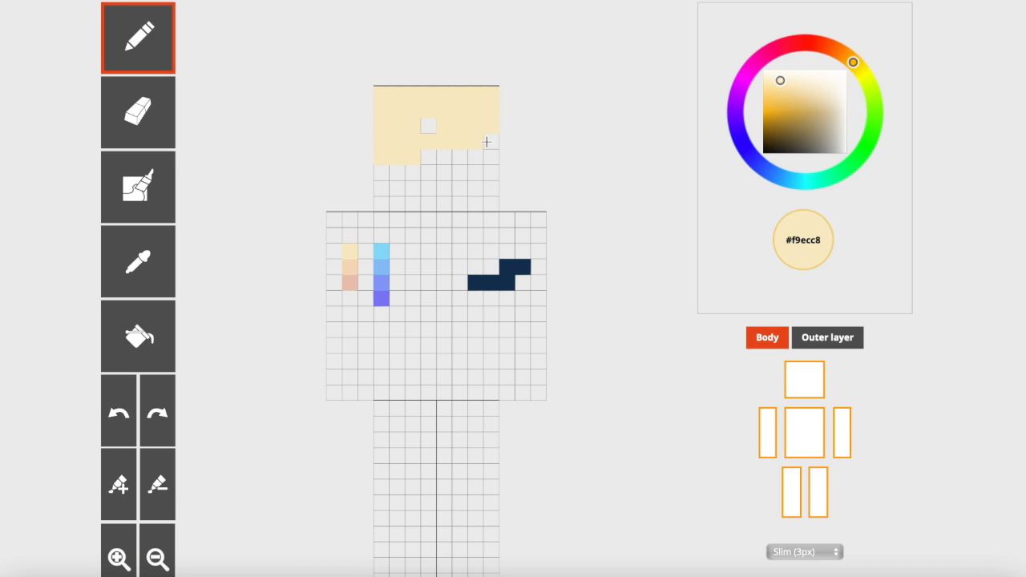
key(e)
drag(420, 157, 378, 155)
- Sample #8ddcf7 and paint a one-pixel stripe across the third row of the head's front
key(i)
click(383, 251)
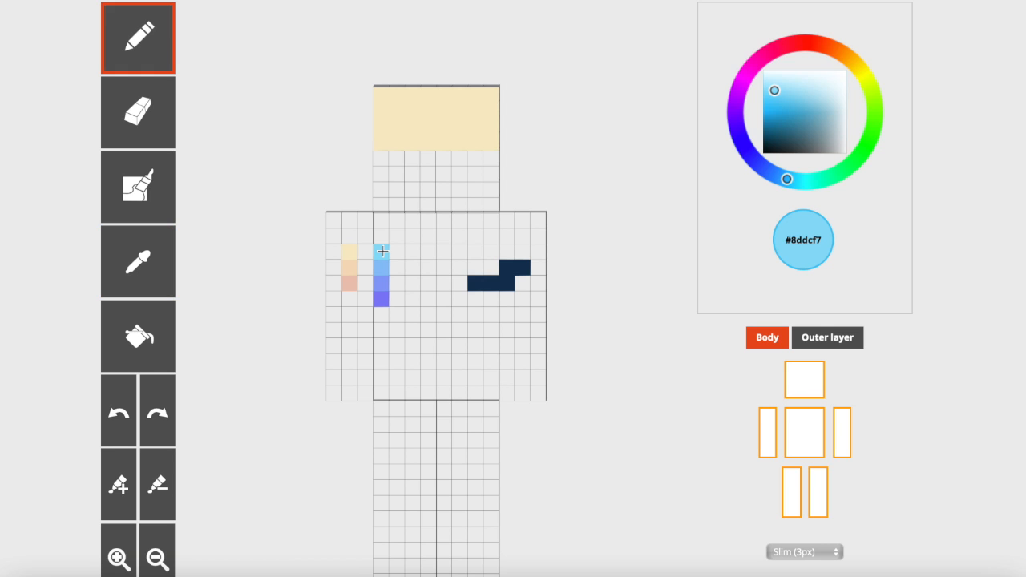
drag(385, 123, 497, 124)
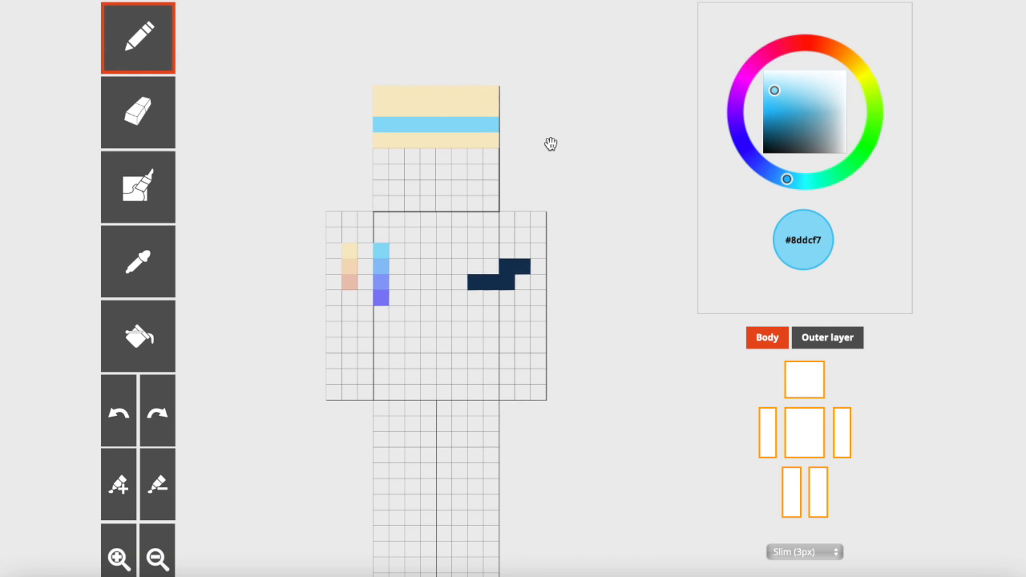
- Sample #f9ecc8 and #8ddcf7 in turn and continue the cream hair and blue stripe around the head's other sides
drag(556, 165, 498, 172)
click(138, 261)
click(428, 103)
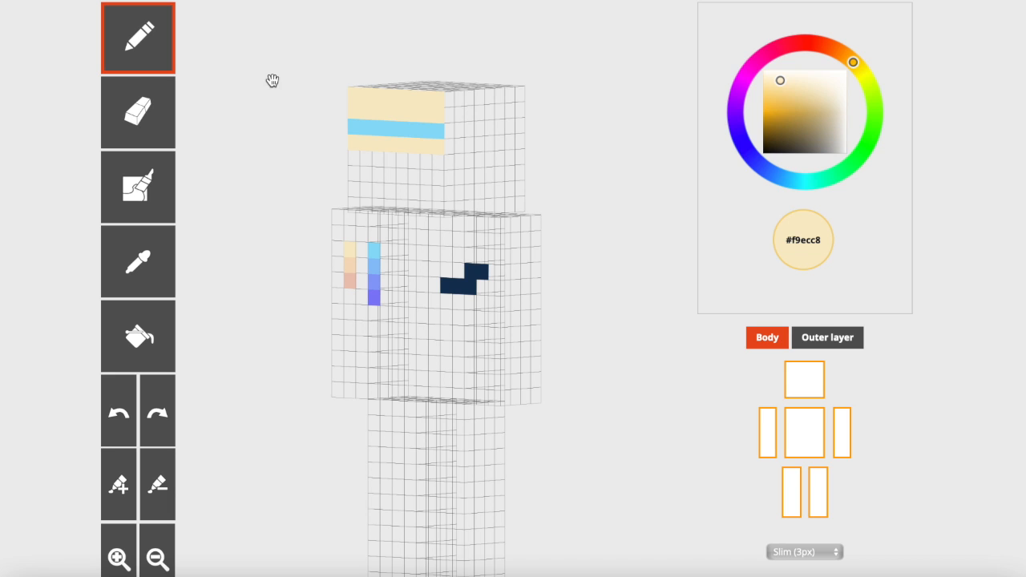
mouse_move(447, 103)
mouse_down()
mouse_move(515, 101)
mouse_move(503, 114)
mouse_move(417, 126)
mouse_move(503, 130)
mouse_up()
click(138, 261)
click(417, 127)
drag(570, 137, 219, 197)
- Sample the cream hair color #f9ecc8 and fill the top face of the head with it
click(158, 248)
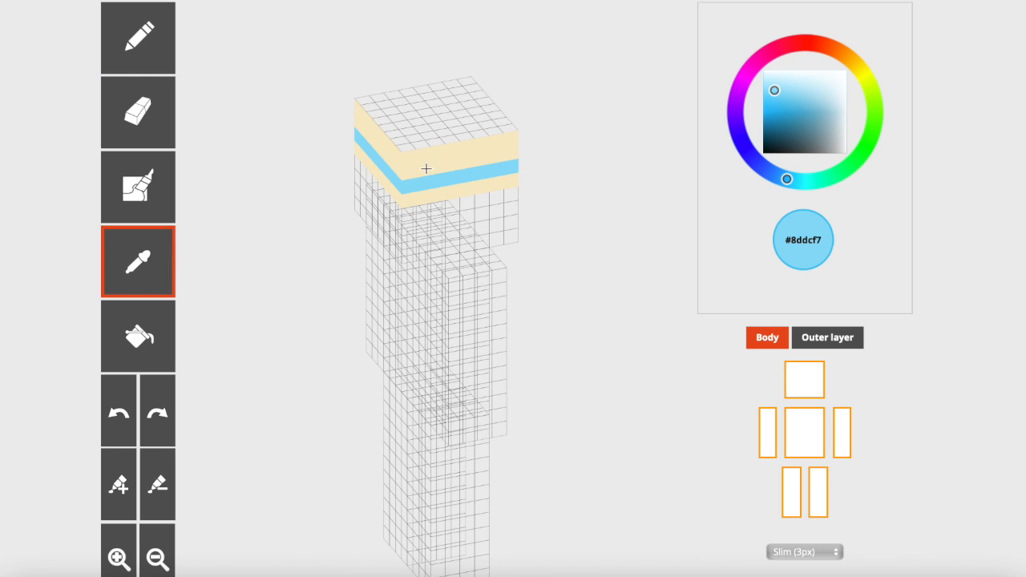
click(425, 167)
click(133, 343)
click(411, 118)
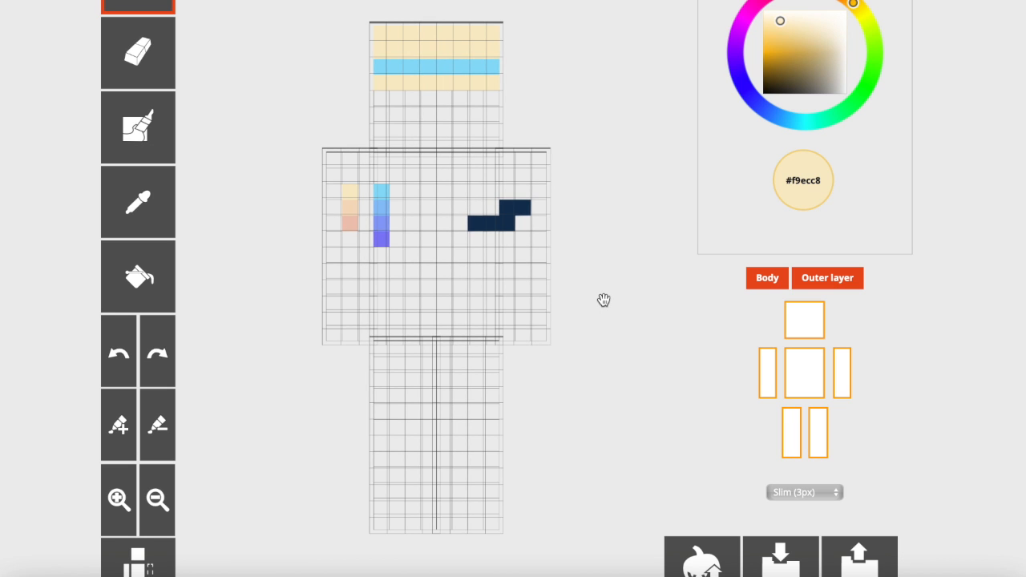
- With only the body layer shown, sample #eec6b4 and paint two center columns and one column per side above and below the front's blue stripe
click(768, 278)
click(159, 210)
click(351, 225)
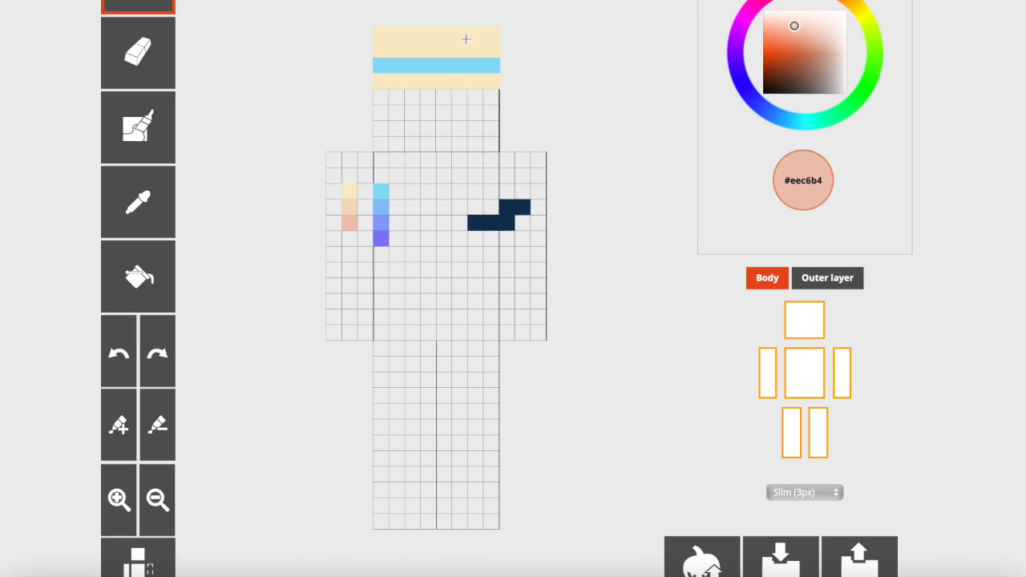
click(443, 79)
click(428, 81)
click(443, 54)
click(434, 52)
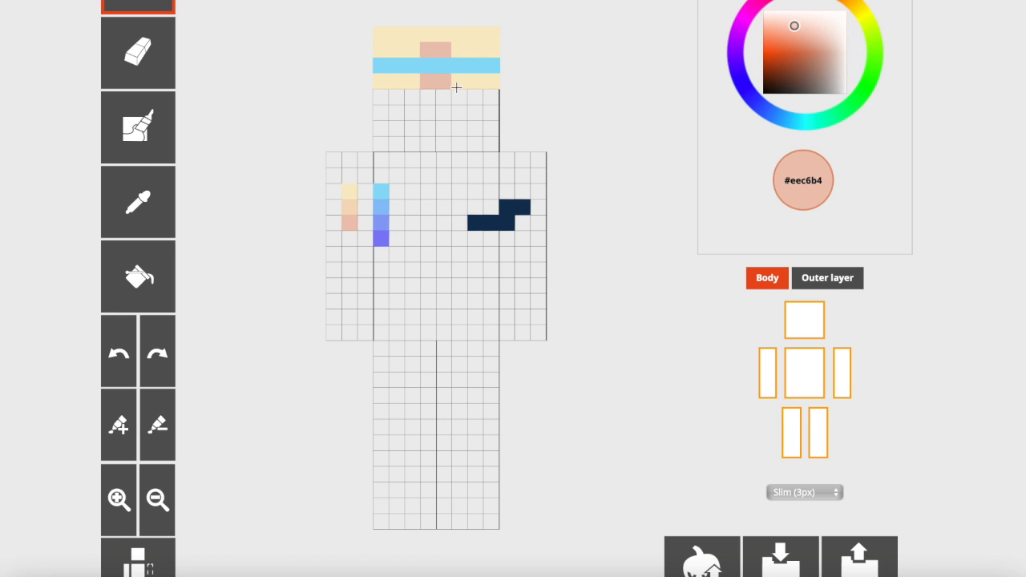
drag(472, 87, 472, 51)
drag(398, 55, 396, 84)
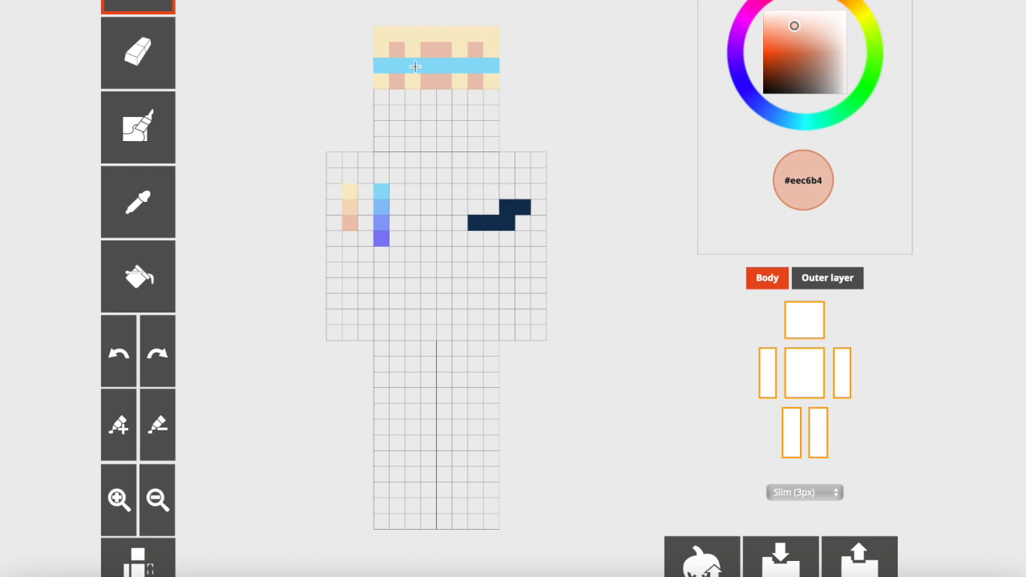
- Sample #f4dbbe and paint it in the front's top row above each of the four #eec6b4 shaded columns
click(147, 212)
click(346, 210)
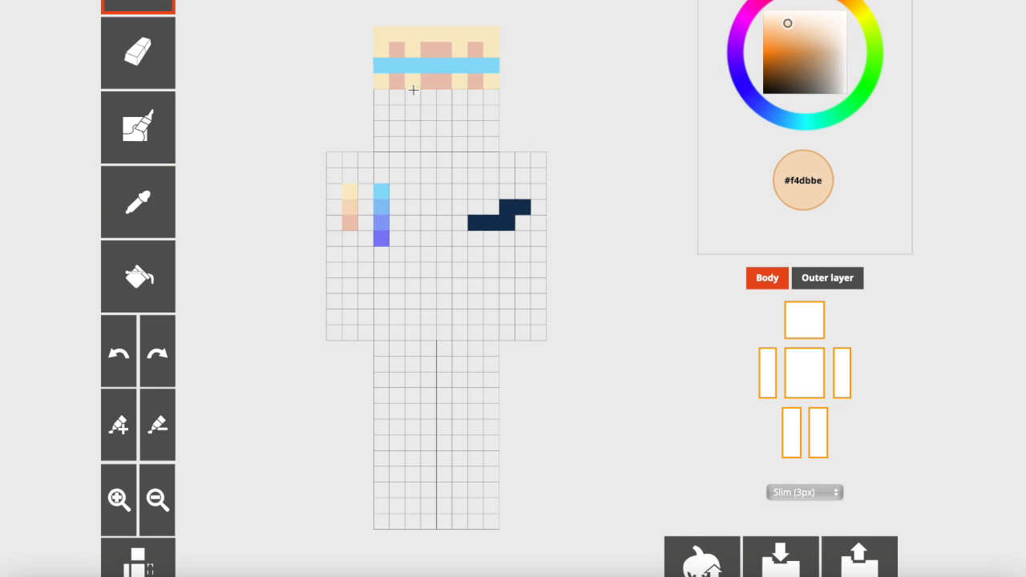
click(398, 33)
click(428, 34)
click(443, 34)
click(476, 34)
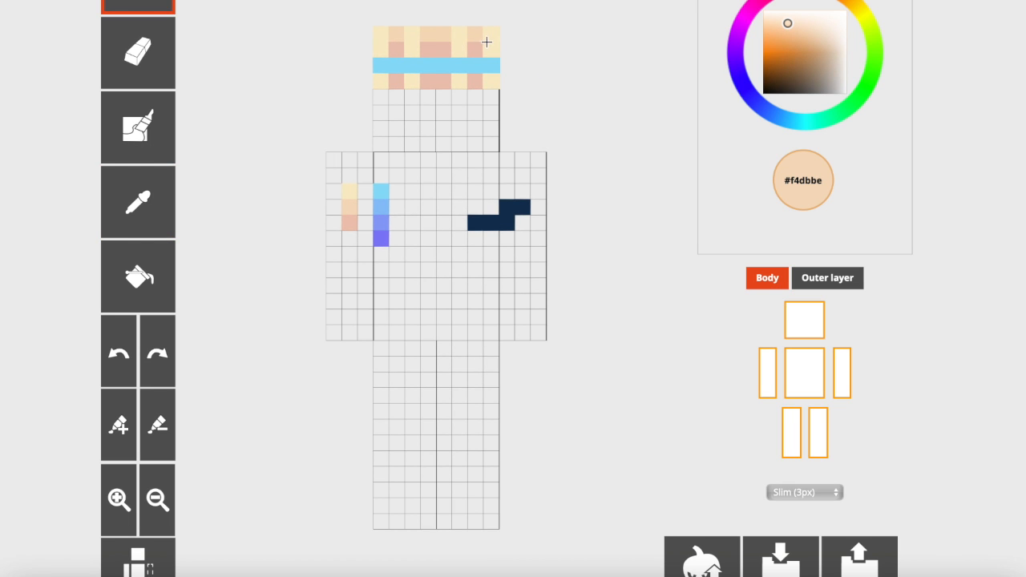
- Sample #857df6 and paint the two end pixels of the front's blue headband stripe
click(153, 198)
click(386, 240)
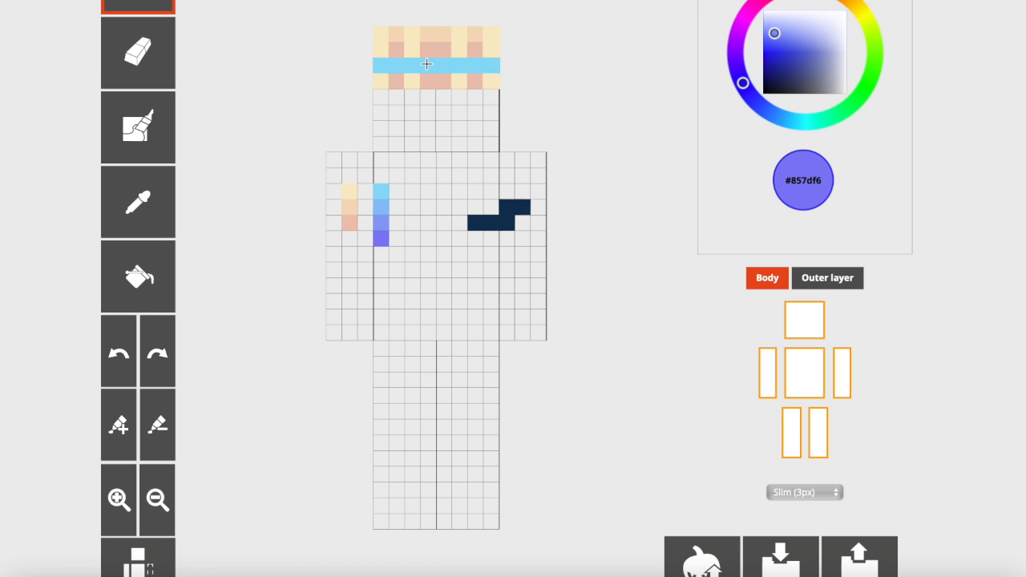
click(378, 66)
click(490, 65)
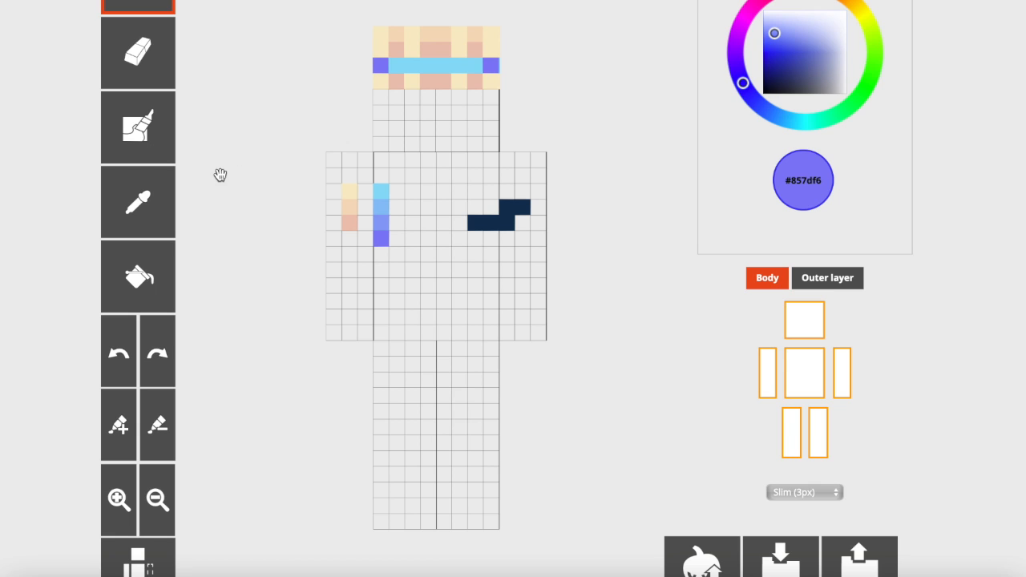
- Sample #8ea0f7 and paint the stripe pixel just inside each purple end on the head's front
click(145, 200)
click(379, 226)
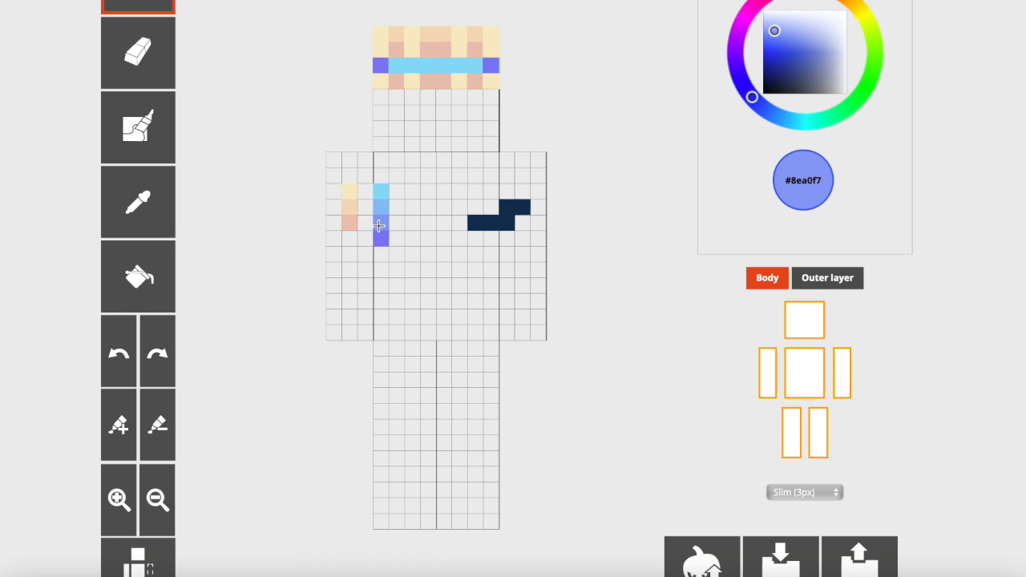
click(395, 65)
click(475, 66)
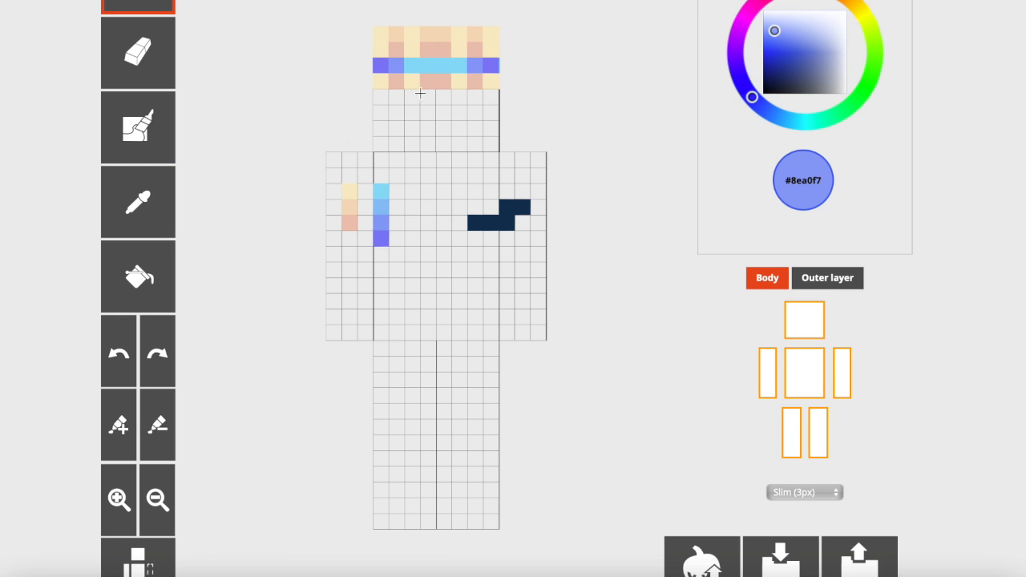
- Sample #8ec2f7 and paint the front stripe's next pixels inward, leaving only a small light blue highlight near the center
click(149, 198)
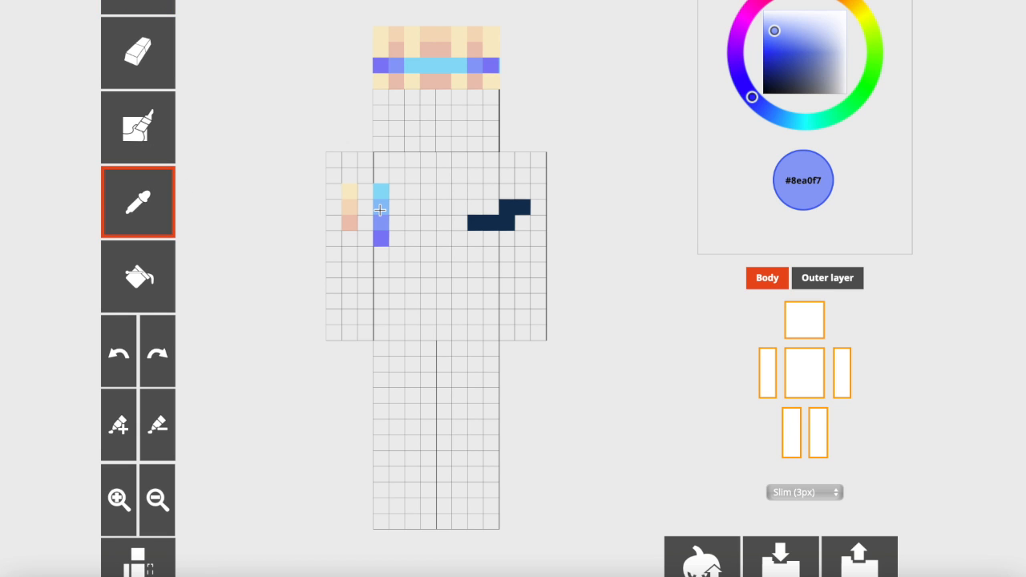
click(380, 210)
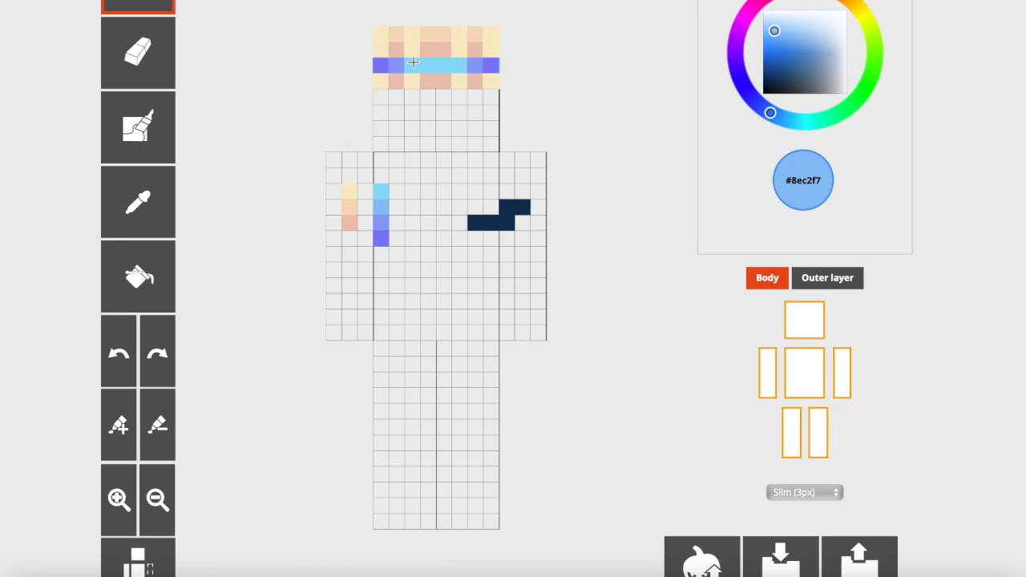
drag(411, 63, 426, 64)
click(458, 65)
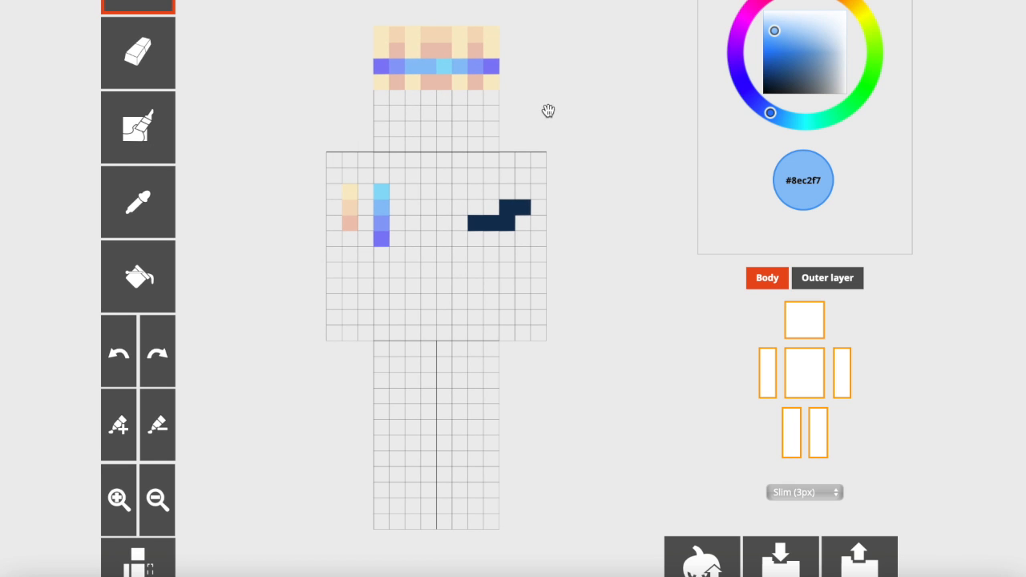
- Show the outer layer, sample #f9ecc8 and paint raised cream pixels in the front's hair row below the stripe
click(824, 281)
click(822, 286)
click(822, 287)
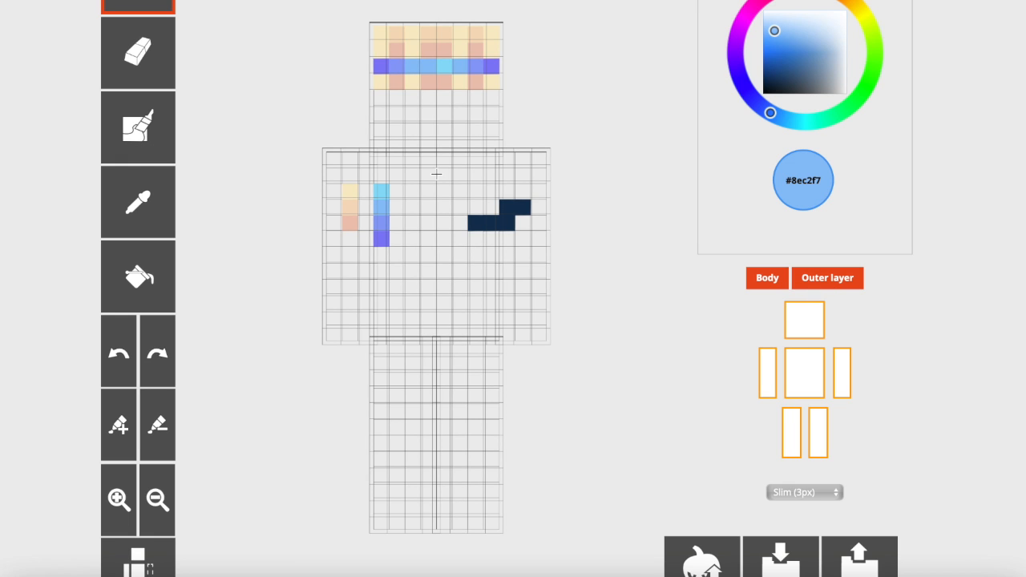
click(146, 194)
click(413, 83)
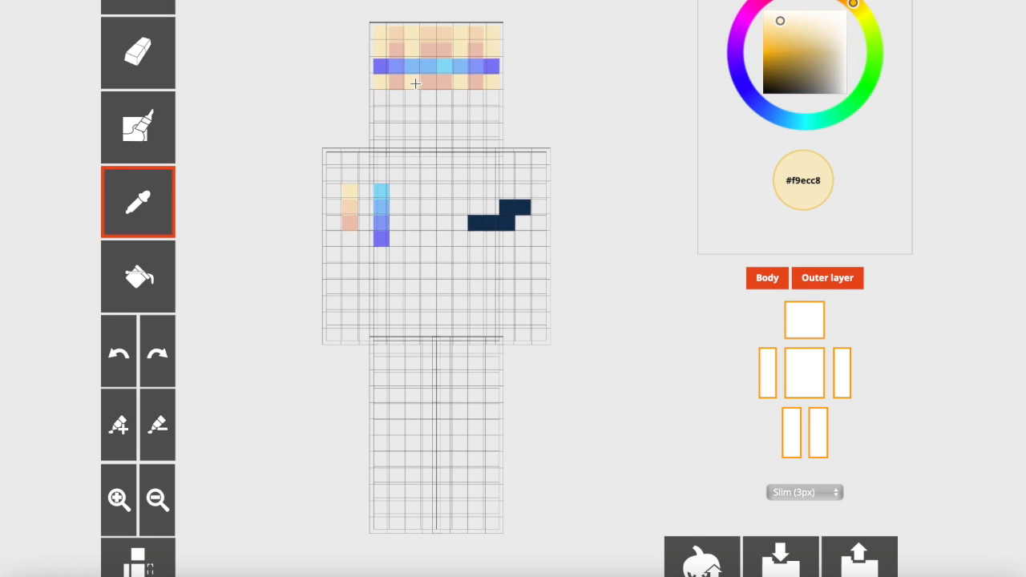
click(763, 278)
click(769, 279)
- Sample #eec6b4 and paint the raised shaded pixels in the front's outer-layer hair row below the stripe
click(154, 216)
click(428, 83)
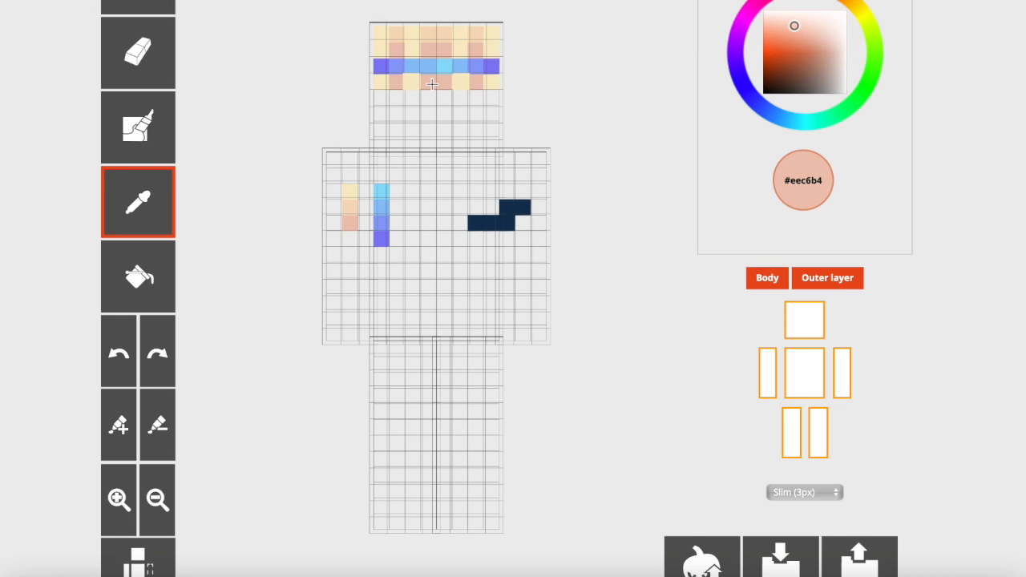
click(763, 278)
click(766, 280)
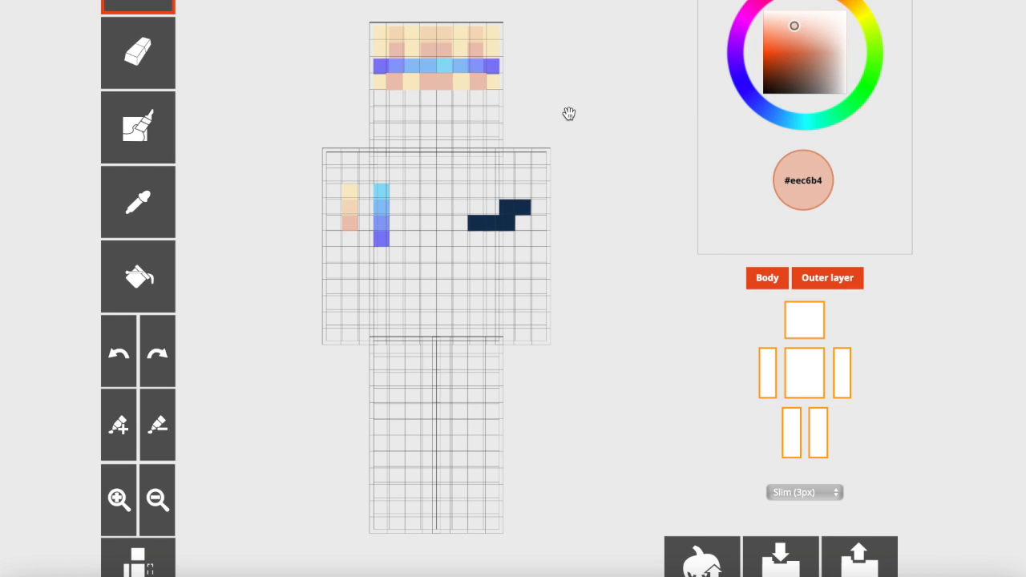
mouse_move(572, 121)
mouse_down()
mouse_move(533, 120)
mouse_move(575, 121)
mouse_up()
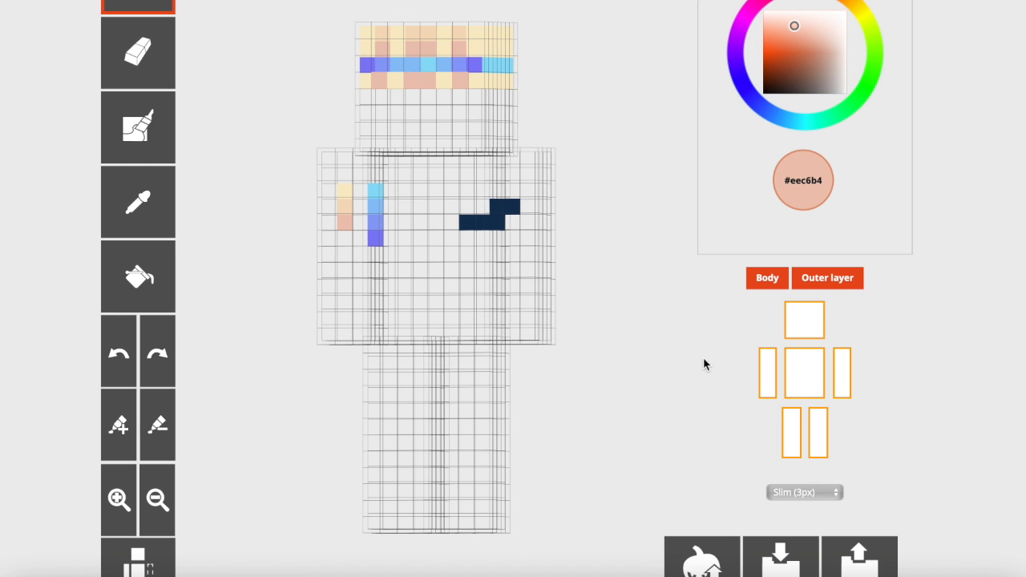
- Switch to PMCSkin3D, hide the skin's outer layer and show the grid overlay
scroll(695, 359, down, 1)
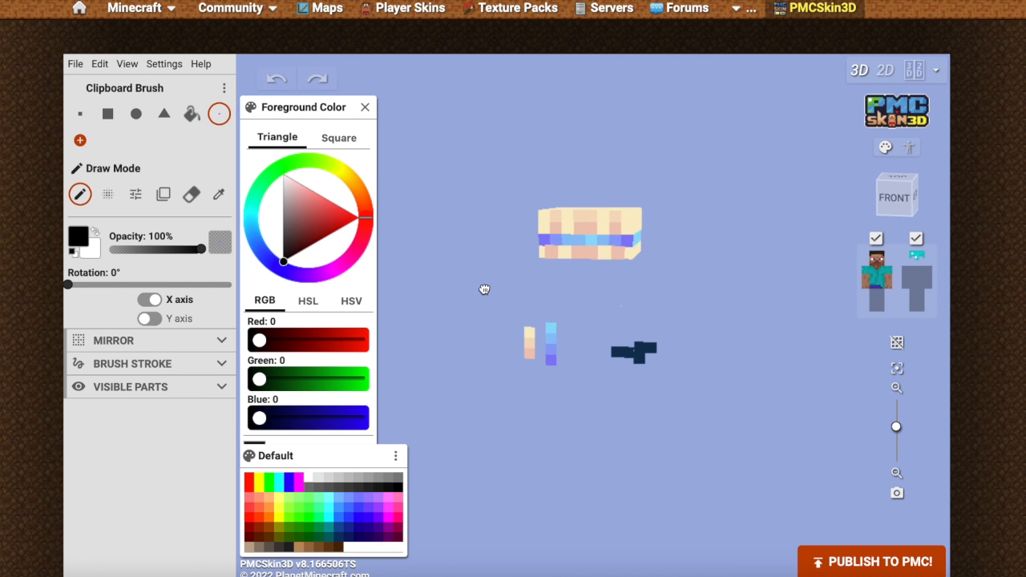
drag(496, 282, 499, 279)
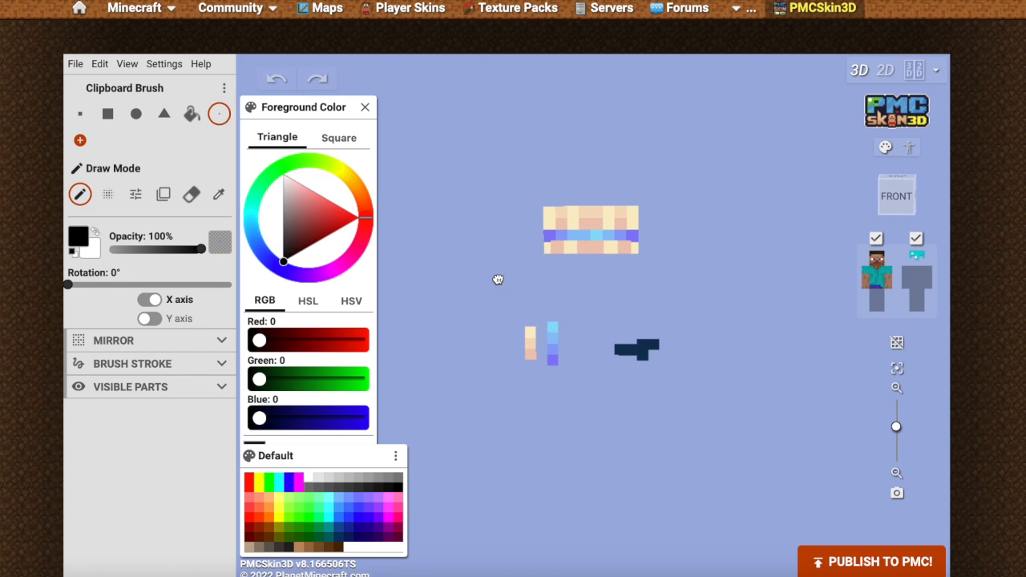
scroll(721, 212, up, 1)
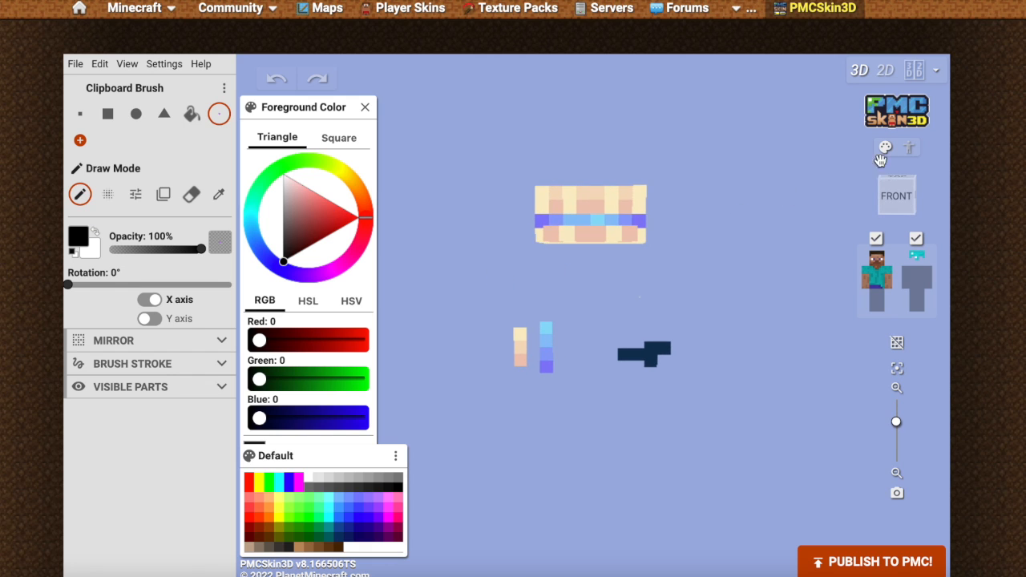
click(916, 238)
drag(770, 248, 773, 256)
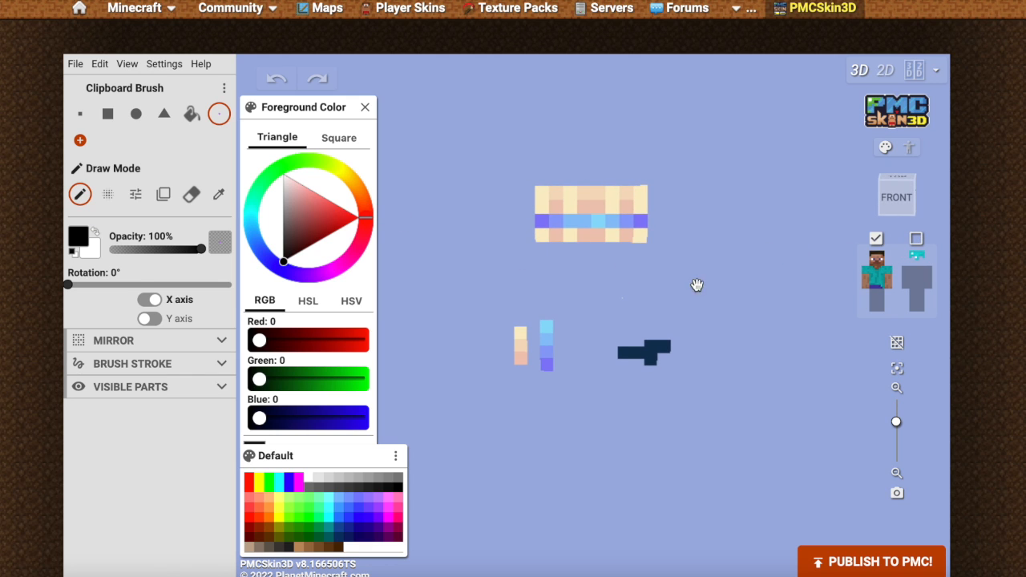
click(897, 342)
- Clone the body layer's front head face with an 8 by 8 square brush
click(164, 194)
click(109, 114)
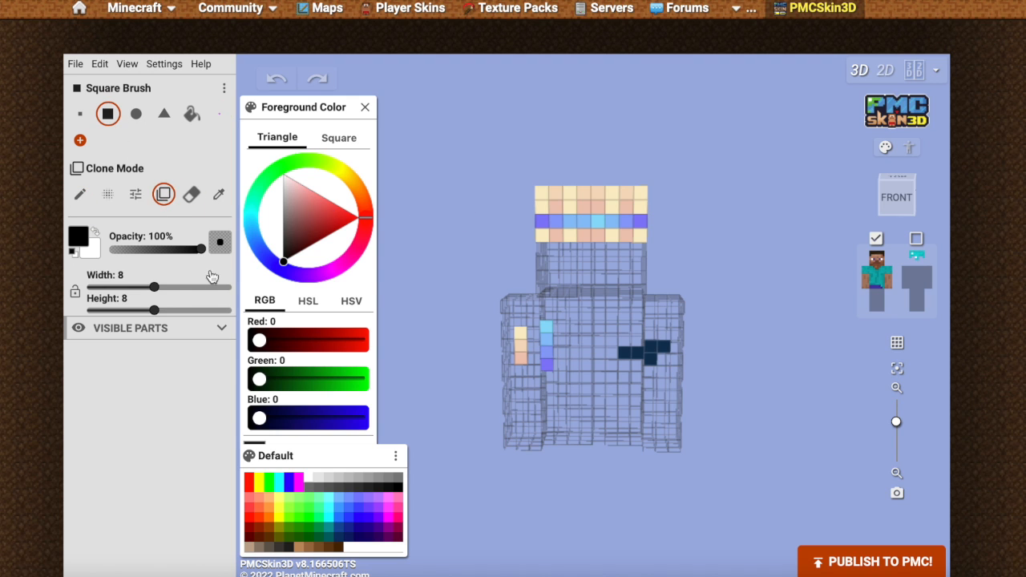
click(588, 251)
- Stamp the cloned front hair and headband onto the other sides of the head's body layer
drag(759, 269, 633, 232)
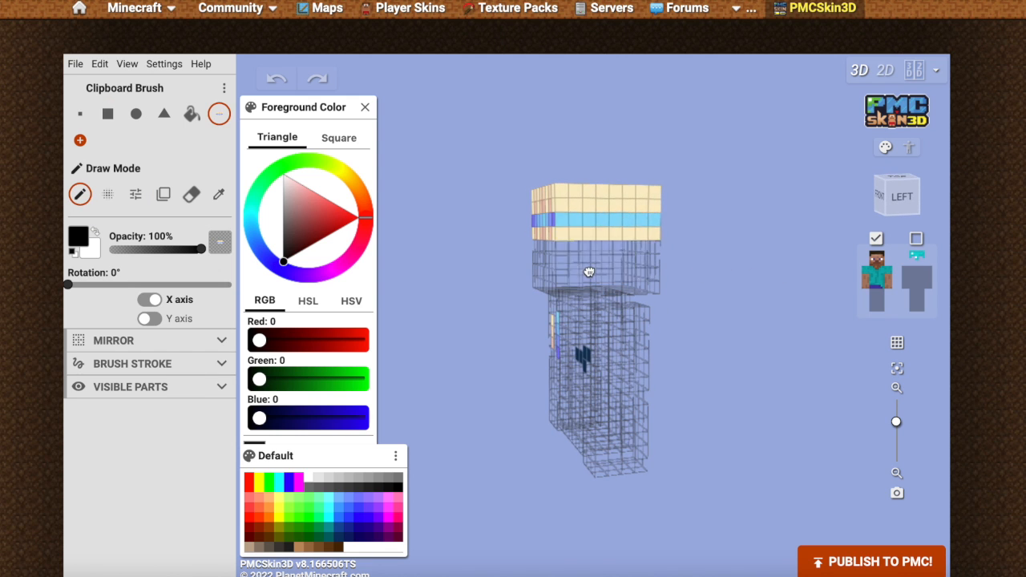
click(607, 214)
mouse_move(451, 235)
mouse_down()
mouse_move(796, 246)
mouse_move(764, 275)
mouse_move(270, 292)
mouse_up()
click(565, 217)
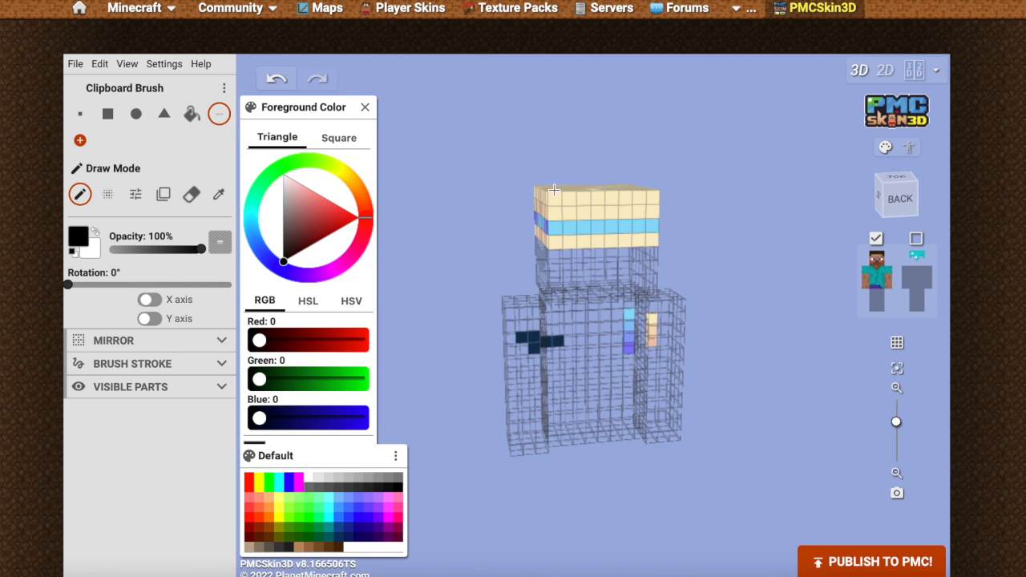
click(603, 222)
drag(741, 266, 409, 257)
drag(788, 301, 742, 304)
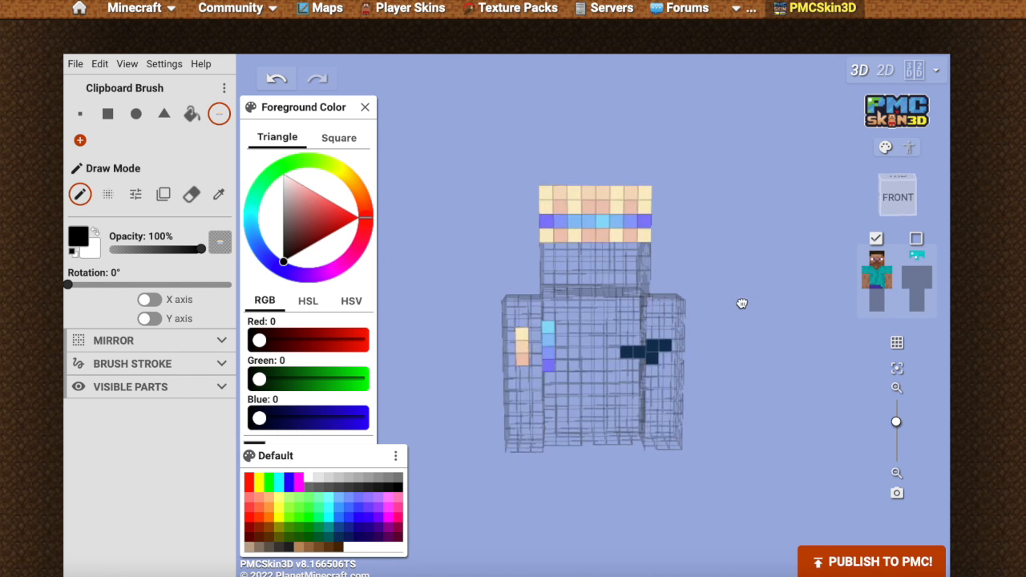
- Show the outer layer, clone its raised hair row below the front's stripe, and bring up the file commands
click(916, 239)
click(163, 196)
drag(546, 238, 645, 237)
mouse_move(754, 274)
mouse_down()
mouse_move(536, 275)
mouse_move(673, 268)
mouse_move(753, 293)
mouse_move(449, 277)
mouse_up()
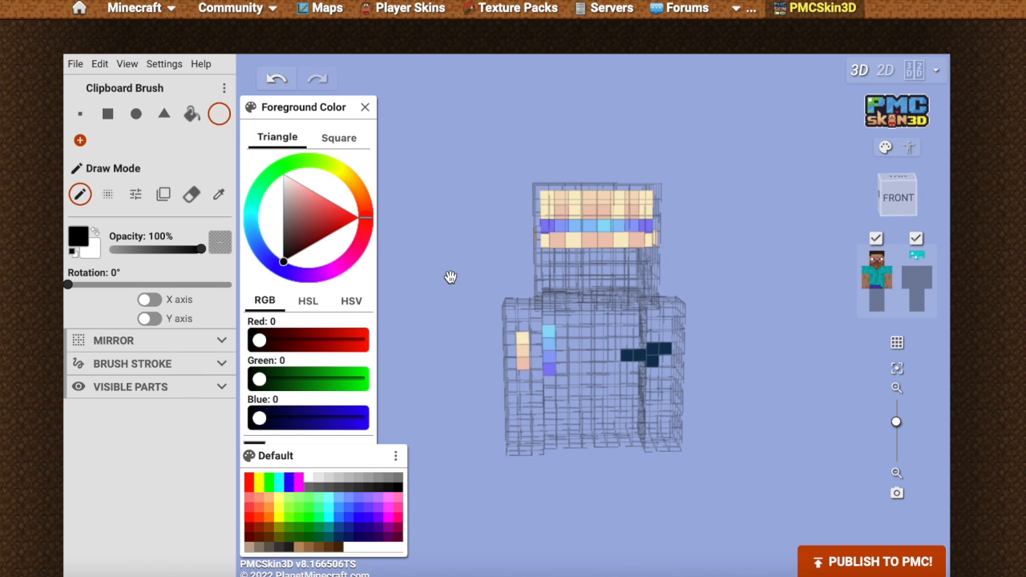
click(76, 64)
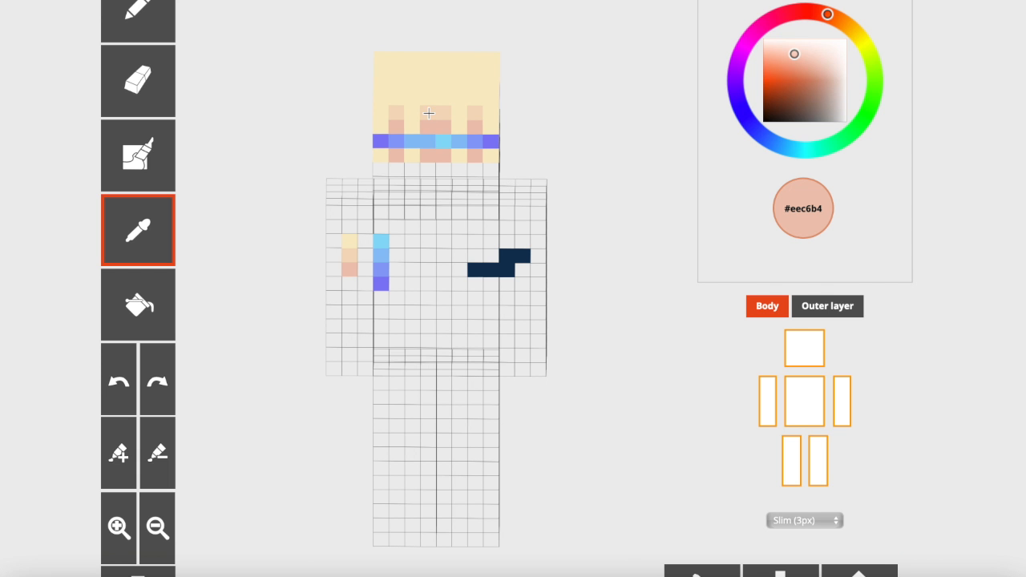
- Back in the first skin editor, sample #f3dabd and paint crossing bands over the head's top face, continuing the sides' shaded columns
click(429, 113)
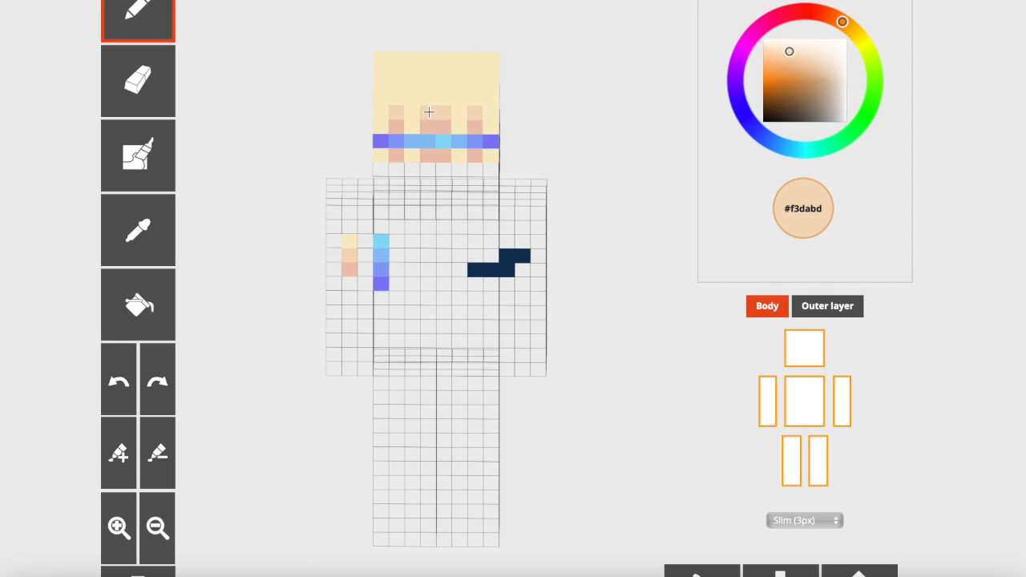
mouse_move(316, 98)
mouse_down()
mouse_move(439, 147)
mouse_move(434, 135)
mouse_move(429, 146)
mouse_move(418, 105)
mouse_move(433, 77)
mouse_move(441, 130)
mouse_move(399, 155)
mouse_move(398, 76)
mouse_up()
drag(475, 147, 476, 74)
mouse_move(540, 119)
mouse_down()
mouse_move(430, 100)
mouse_move(423, 132)
mouse_move(476, 97)
mouse_up()
mouse_move(445, 131)
mouse_down()
mouse_move(431, 106)
mouse_move(442, 85)
mouse_move(434, 105)
mouse_up()
drag(401, 143, 401, 119)
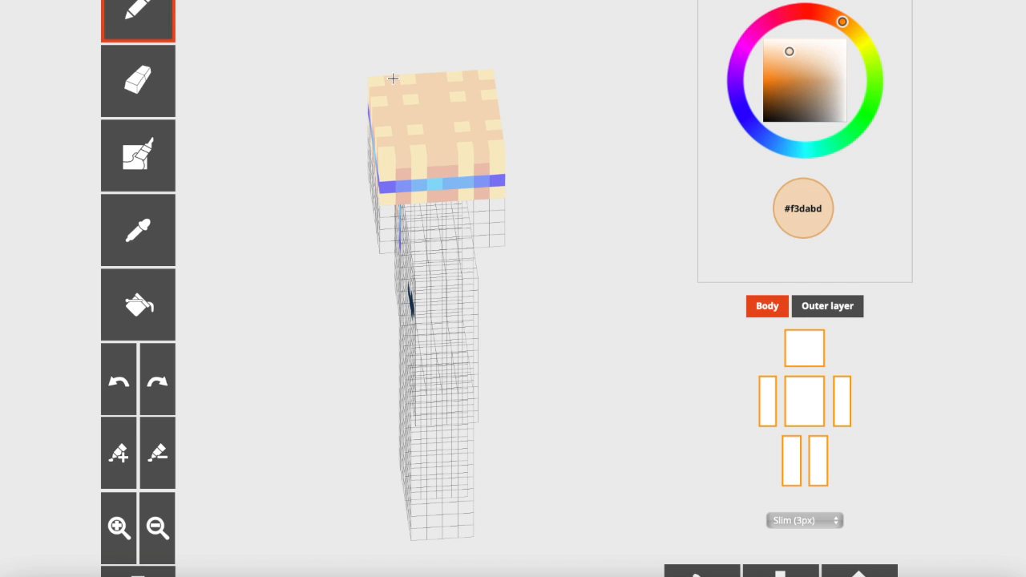
- Sample #edc5b3 and paint the intersections of the tan bands on the head's top face
mouse_move(298, 181)
mouse_down()
mouse_move(387, 222)
mouse_move(422, 189)
mouse_move(214, 232)
mouse_up()
click(138, 231)
click(455, 205)
mouse_move(570, 215)
mouse_down()
mouse_move(554, 248)
mouse_move(555, 276)
mouse_up()
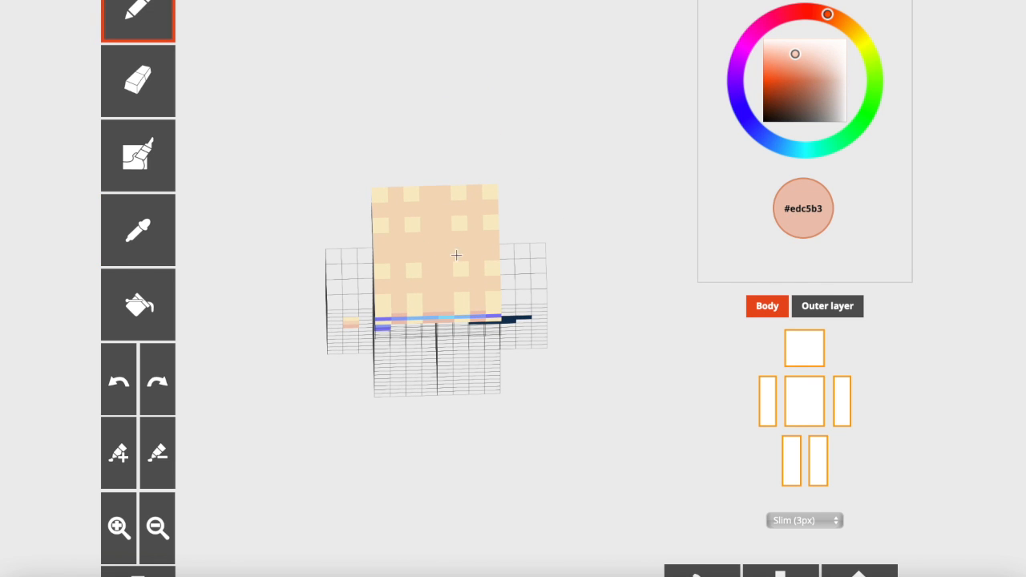
click(395, 209)
click(476, 207)
click(478, 284)
click(399, 285)
mouse_move(444, 238)
mouse_down()
mouse_move(429, 247)
mouse_move(445, 252)
mouse_move(400, 257)
mouse_up()
mouse_move(479, 241)
mouse_down()
mouse_move(475, 255)
mouse_move(433, 287)
mouse_up()
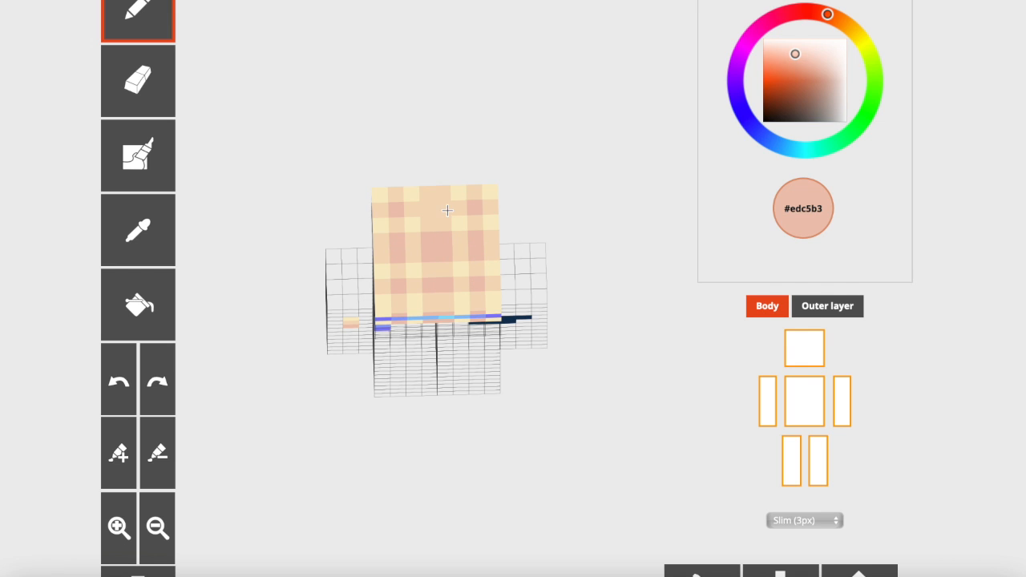
- Show the outer layer over the body, sample #f9ecc7 and paint raised cream pixels at the left side's rear upper corner
click(818, 311)
click(818, 313)
drag(621, 315, 622, 351)
click(812, 308)
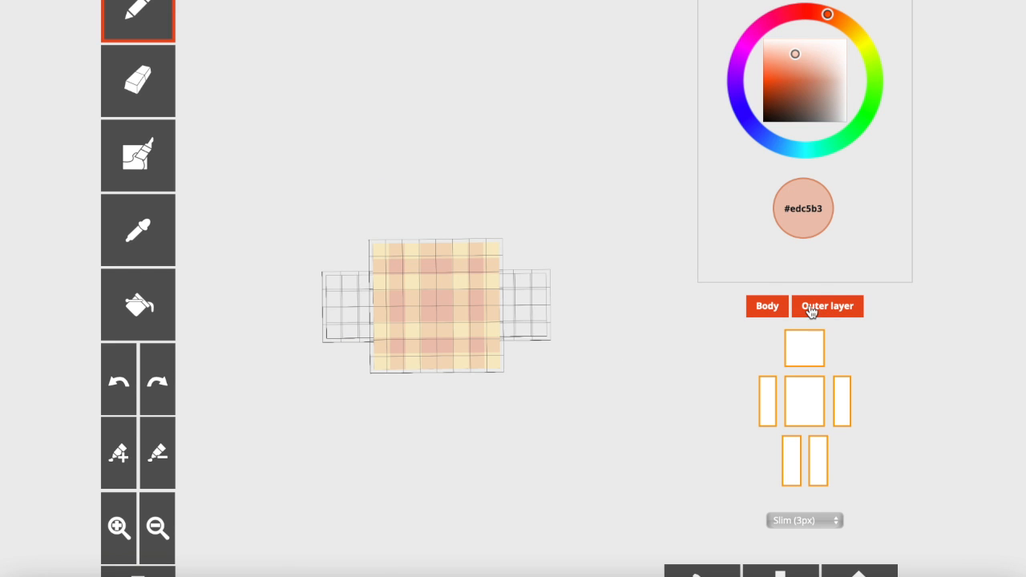
drag(572, 361, 613, 263)
drag(600, 163, 473, 110)
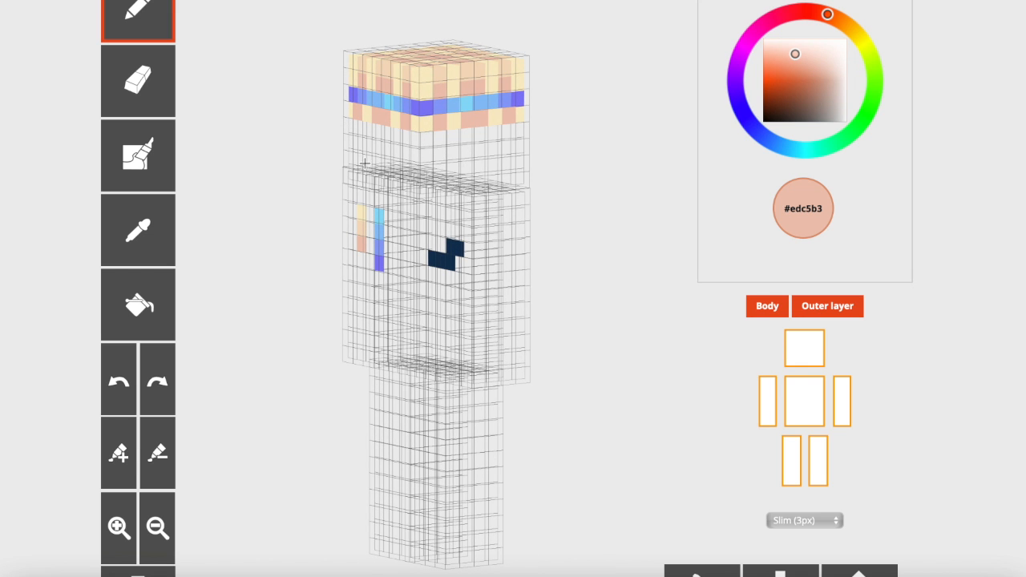
click(150, 237)
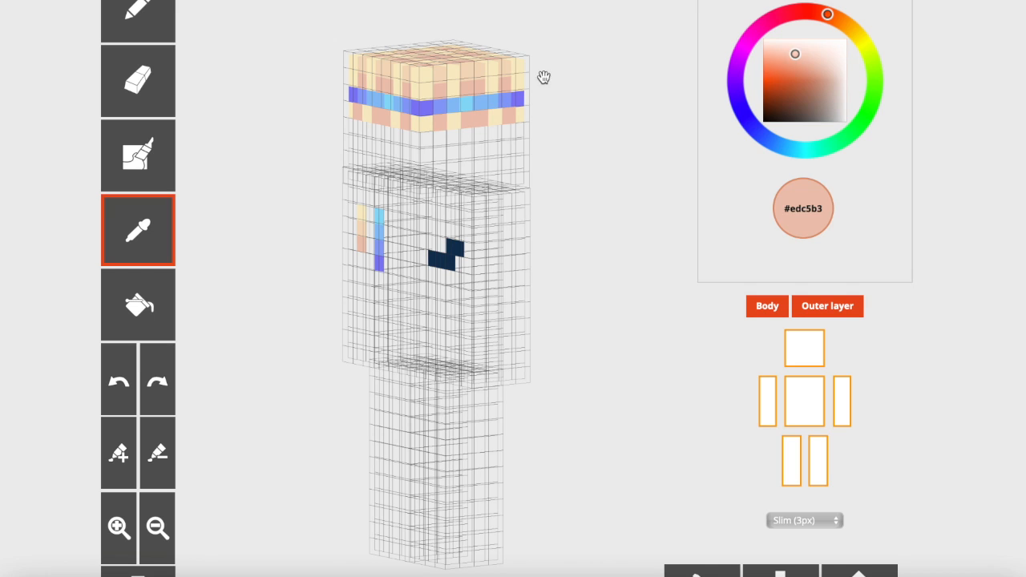
click(518, 70)
- Sample the neighboring tan tone and #edc5b3 in turn and paint the adjoining raised column above the stripe on the left side
click(142, 212)
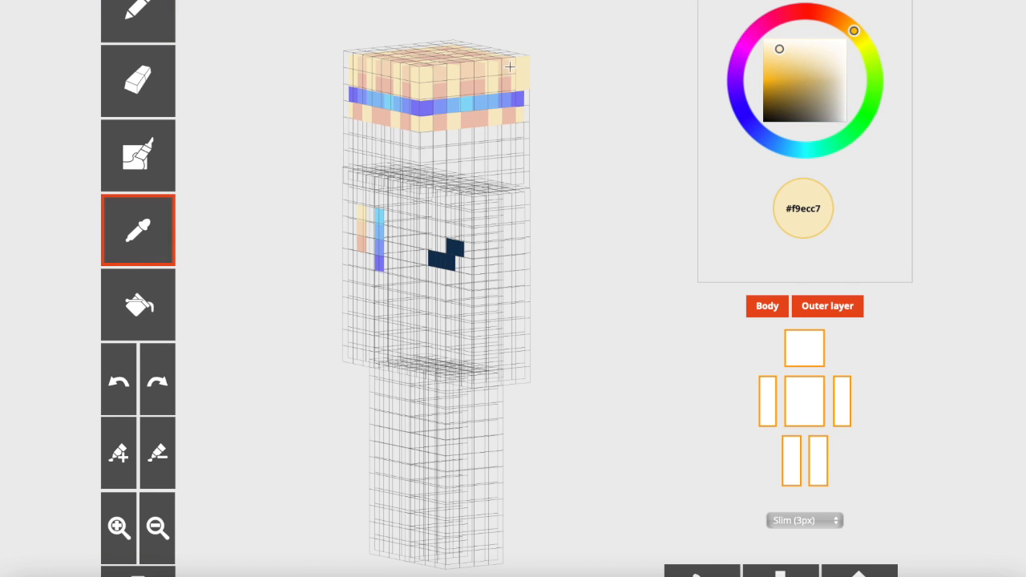
click(503, 70)
click(156, 230)
click(511, 82)
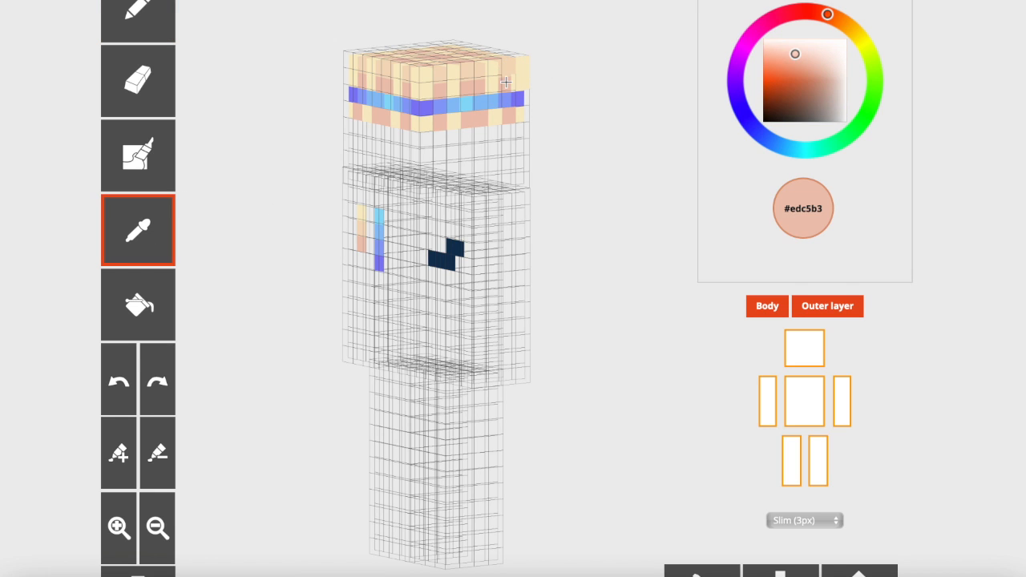
click(767, 307)
click(767, 305)
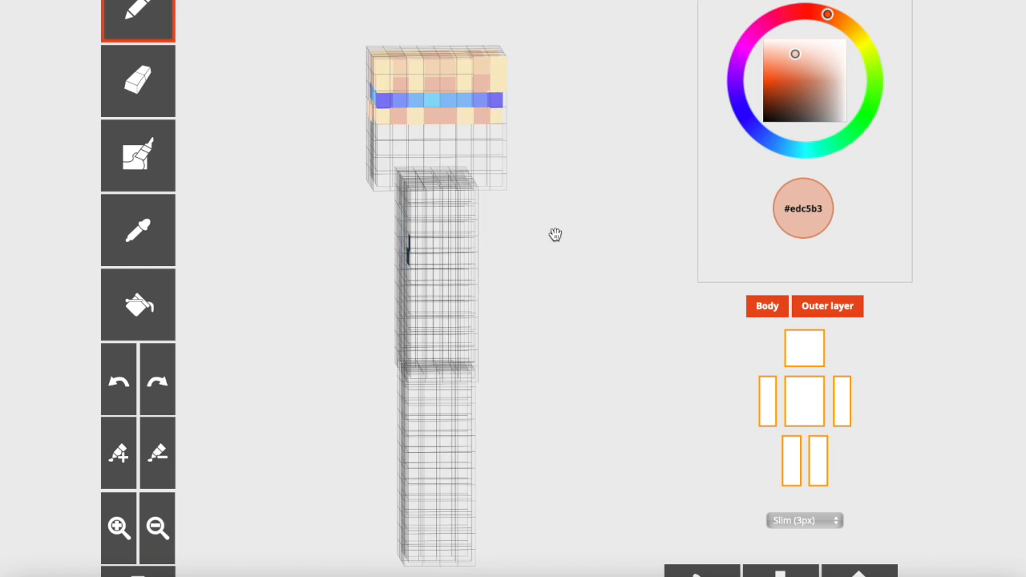
- Sample #f9ecc7 and #f3dabd in turn and paint raised outer-layer pixels beside the upper corner of the head's back
click(137, 233)
click(427, 87)
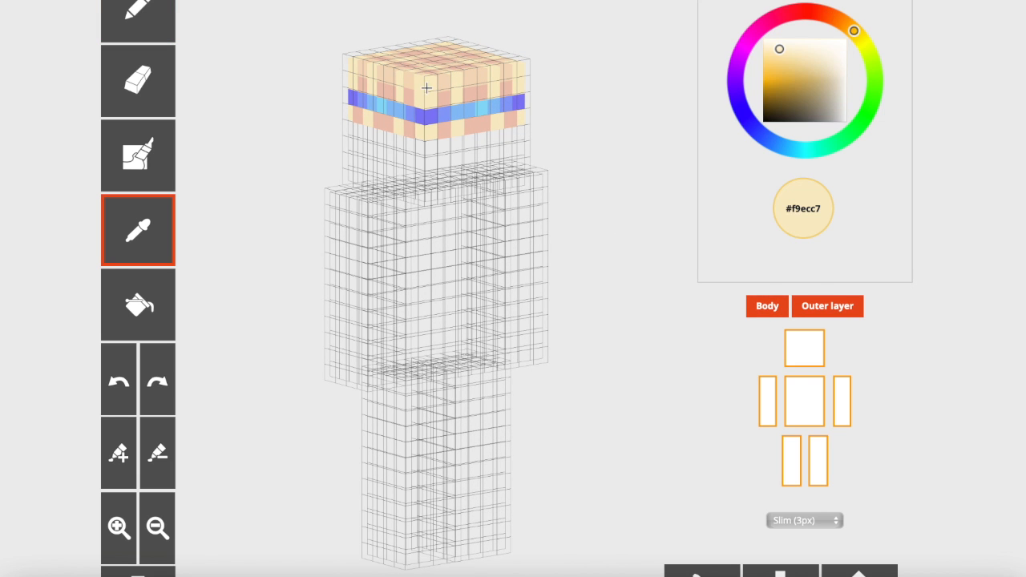
click(163, 232)
click(438, 84)
click(135, 210)
click(445, 84)
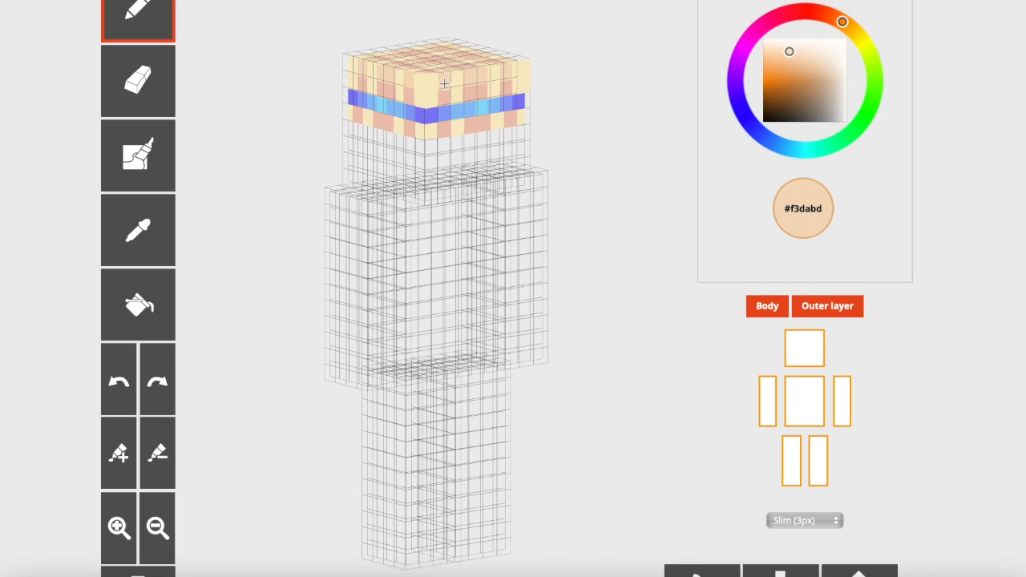
- Sample the adjoining hair tones in turn and paint matching raised outer-layer pixels around the head's other rear upper corner
click(138, 230)
click(474, 90)
drag(240, 152, 352, 154)
click(168, 236)
click(405, 98)
click(161, 233)
click(420, 98)
- Sample #f9ecc7, the neighboring tan and #edc5b3 in turn and paint raised pixels over both rear corners of the head's top face
mouse_move(240, 144)
mouse_down()
mouse_move(324, 204)
mouse_move(313, 209)
mouse_up()
click(150, 255)
click(381, 186)
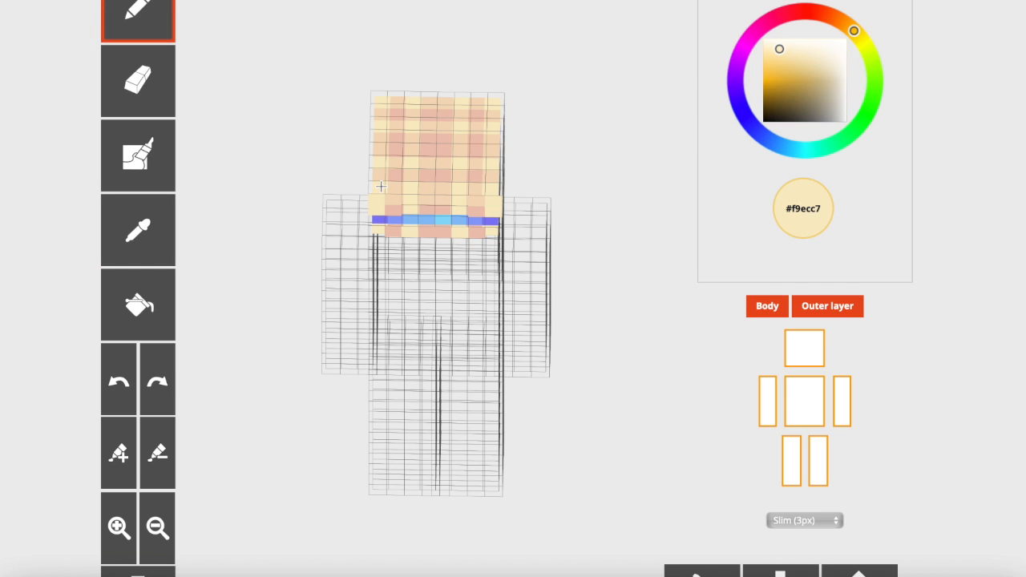
click(137, 230)
click(394, 193)
click(393, 185)
click(476, 188)
click(138, 231)
click(392, 175)
- Hide the body layer to inspect the raised hair pixels alone, and show both layers again
click(767, 306)
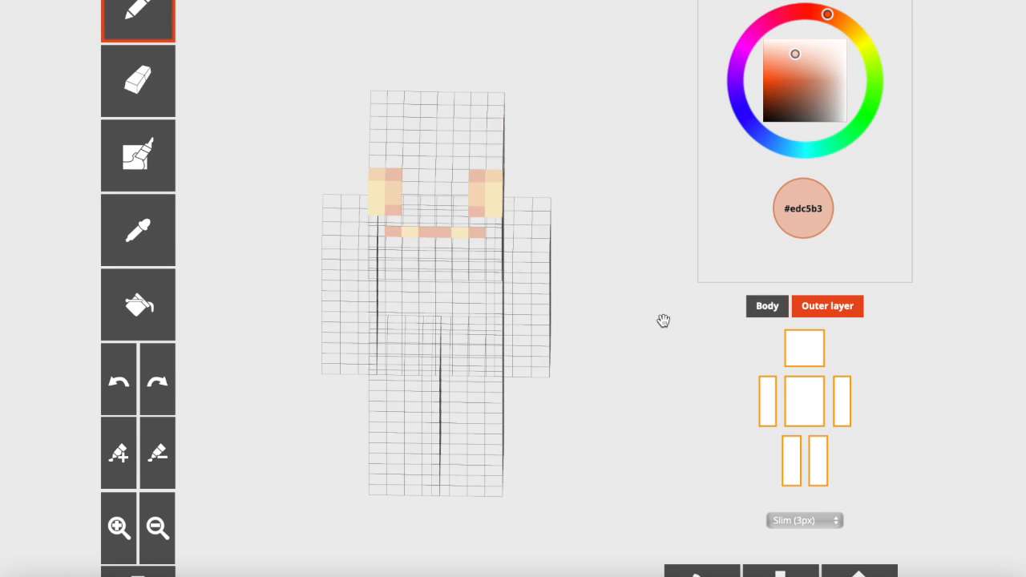
drag(665, 321, 605, 271)
drag(242, 222, 511, 201)
click(767, 306)
click(812, 308)
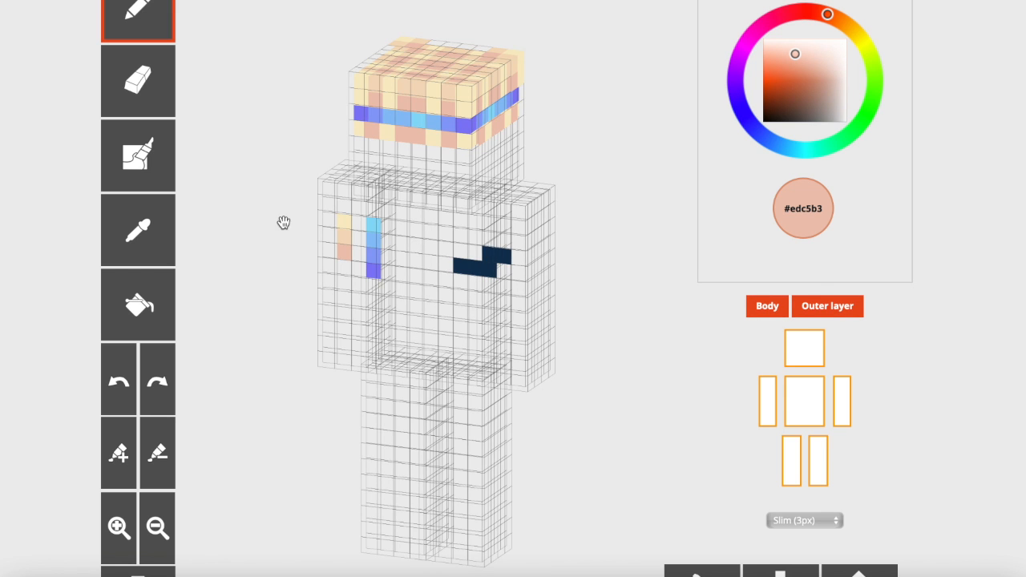
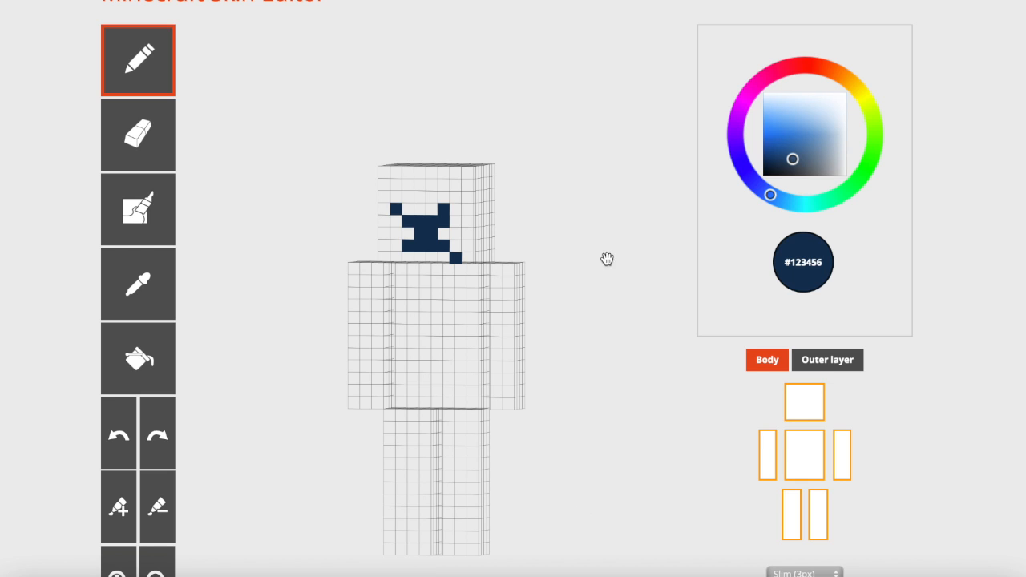
- Sample #fd7a68 from the arm's color strip and paint a stepped coral block at the rear upper corner of the head's left side
drag(598, 259, 612, 264)
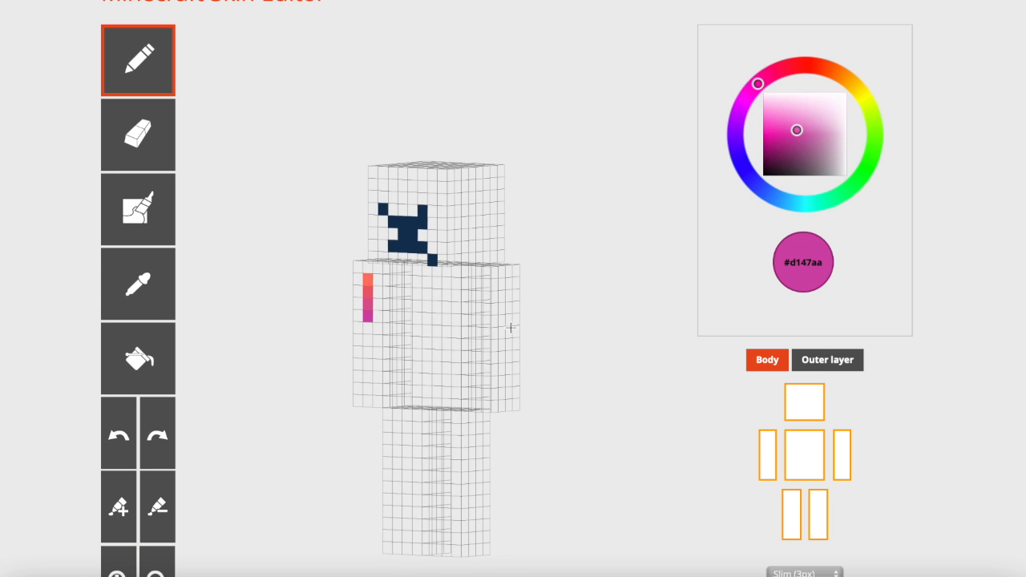
click(152, 278)
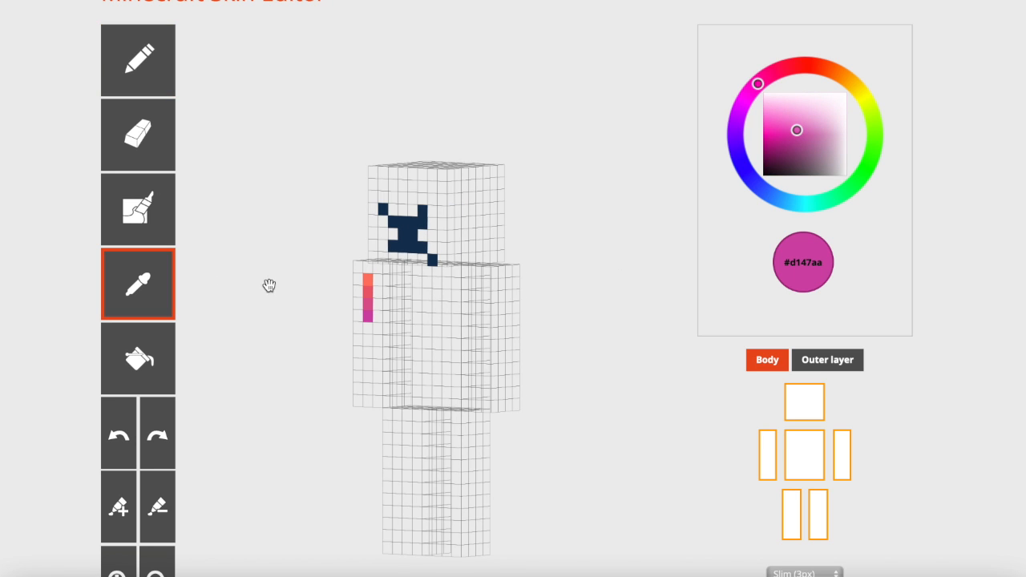
click(369, 279)
drag(561, 297, 486, 298)
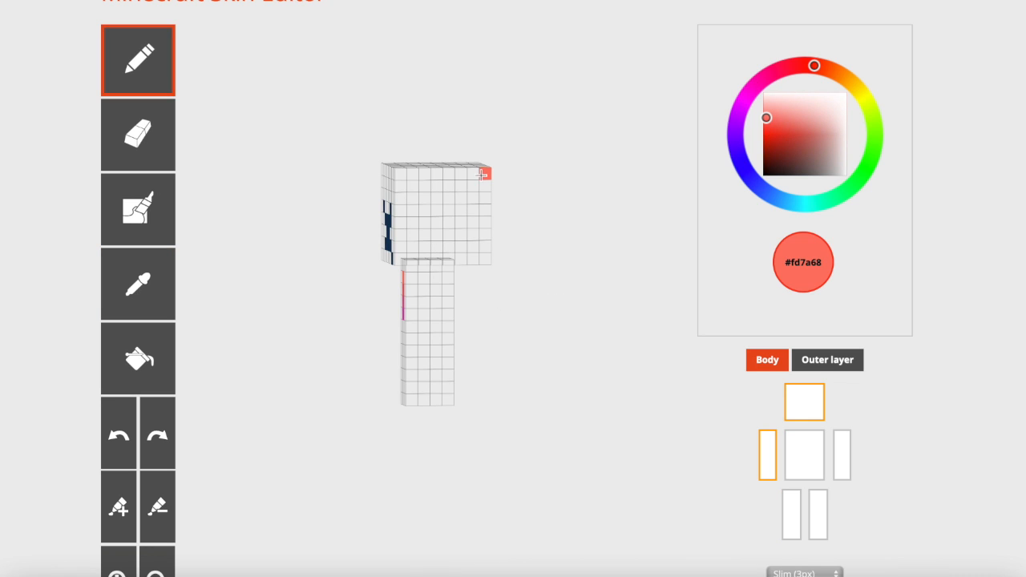
mouse_move(483, 174)
mouse_down()
mouse_move(461, 178)
mouse_move(483, 184)
mouse_move(485, 211)
mouse_move(520, 224)
mouse_move(568, 222)
mouse_up()
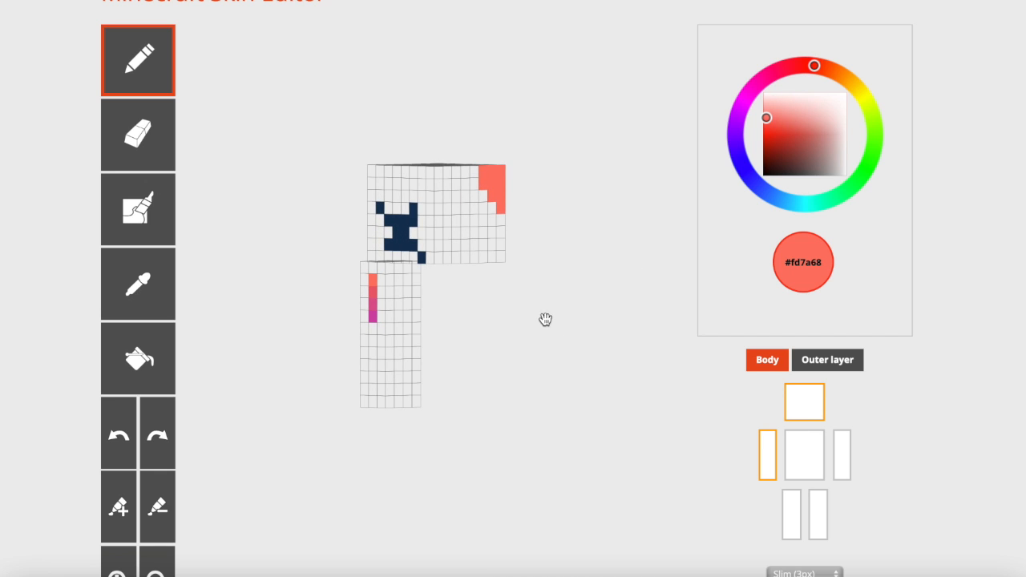
drag(545, 320, 565, 320)
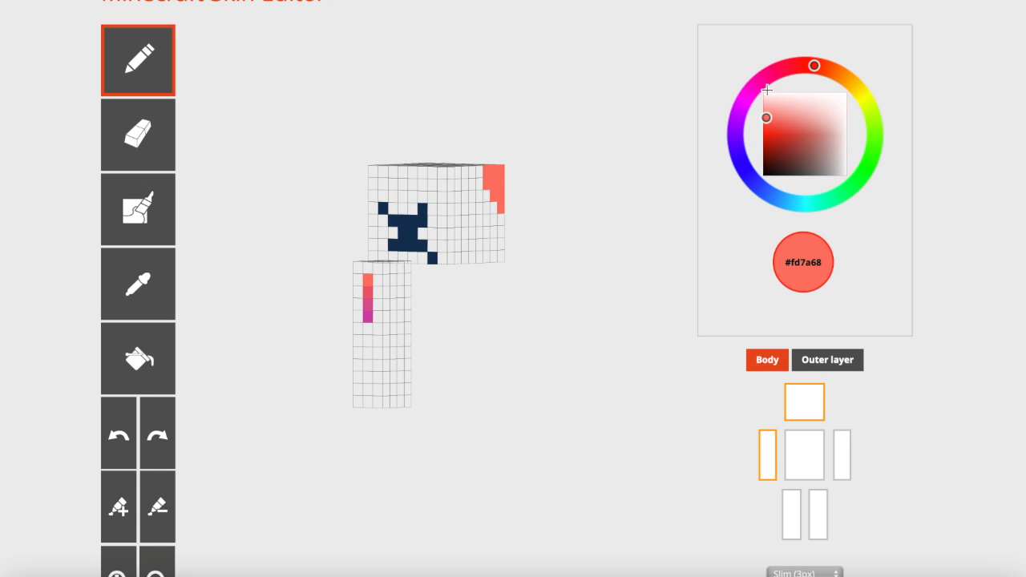
- Choose the pale tone #f6efee and paint an outline along the coral block's stepped edge on the head's left side
click(819, 97)
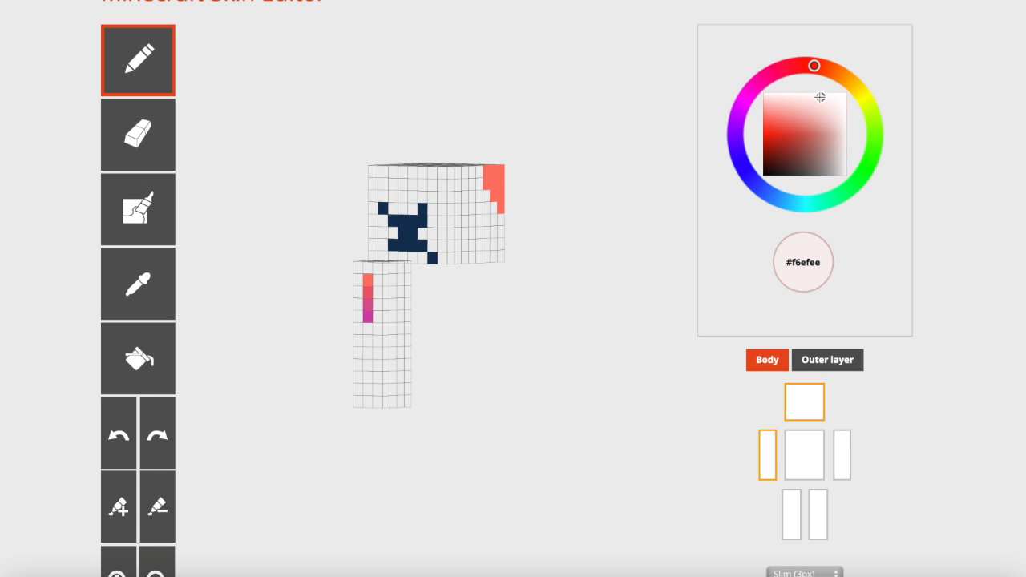
drag(545, 211, 453, 190)
click(484, 215)
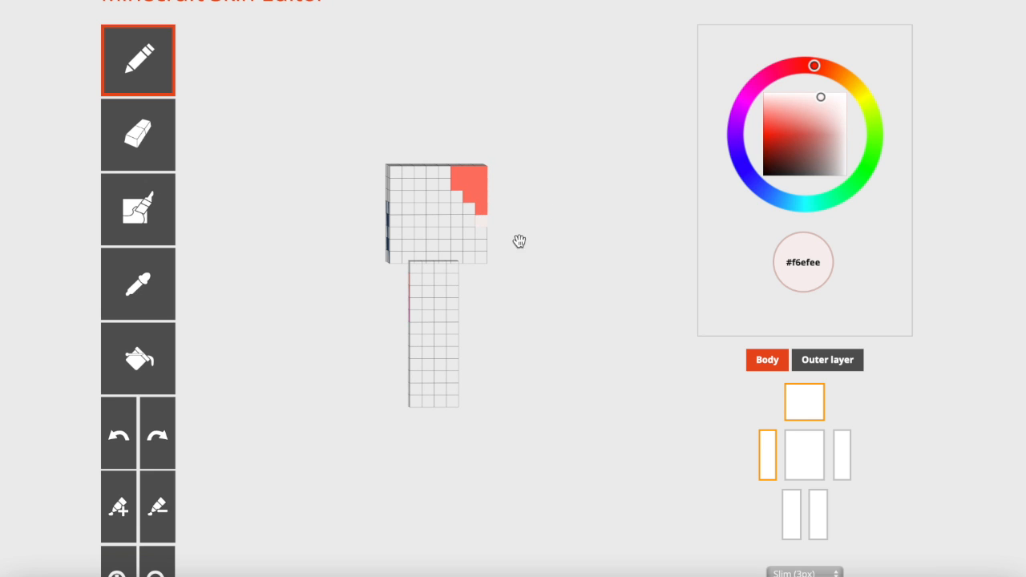
mouse_move(443, 183)
mouse_down()
mouse_move(481, 200)
mouse_move(446, 177)
mouse_up()
- Sample #fd7a68 and mirror the stepped coral block around the corner onto the head's back
click(164, 268)
click(436, 183)
drag(323, 172, 308, 176)
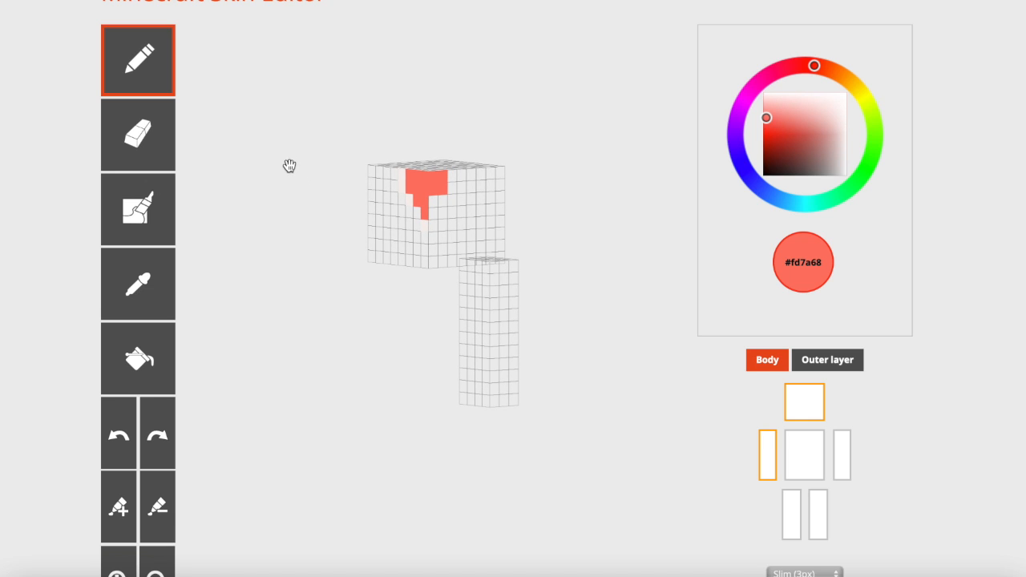
drag(437, 193, 427, 210)
drag(275, 242, 270, 241)
drag(438, 201, 449, 178)
- Sample #f6efee and outline the stepped edge of the coral block on the head's back
key(i)
click(422, 225)
drag(432, 224, 459, 178)
drag(317, 206, 298, 244)
- Sample #fd7a68 and extend the coral shape onto the head's top face as two rounded heart lobes
key(i)
click(428, 225)
mouse_move(426, 210)
mouse_down()
mouse_move(461, 207)
mouse_move(448, 205)
mouse_up()
mouse_move(363, 216)
mouse_down()
mouse_move(321, 290)
mouse_move(326, 348)
mouse_up()
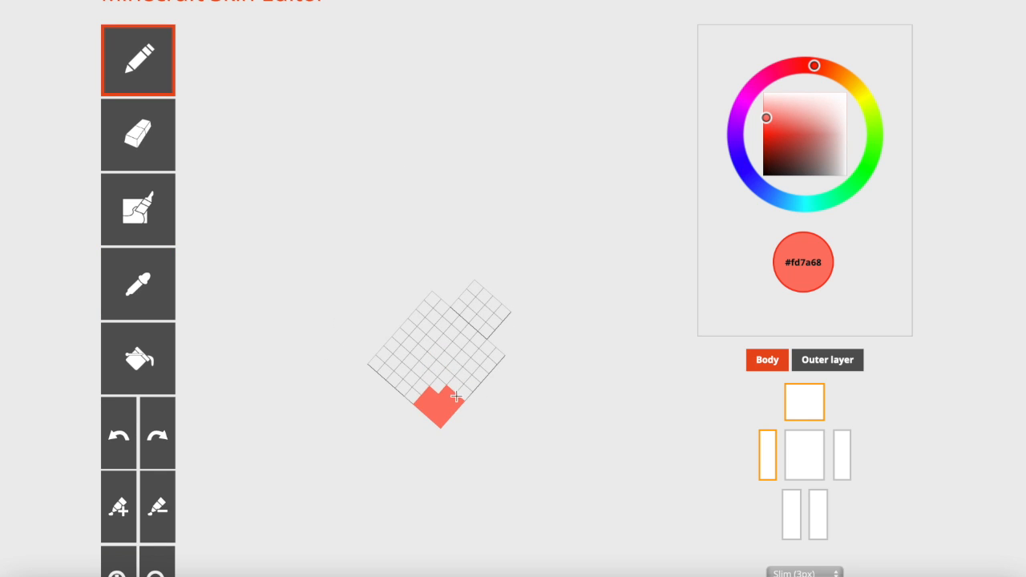
drag(376, 402, 330, 315)
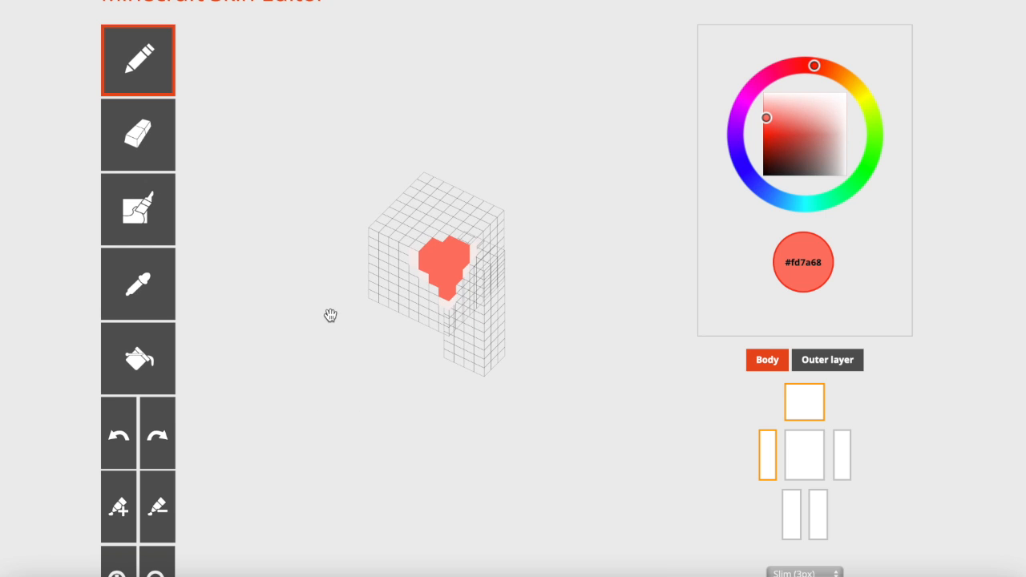
- Sample #f6efee and paint the pale outline around the coral heart's lobes on the head's top face
alt+click(415, 249)
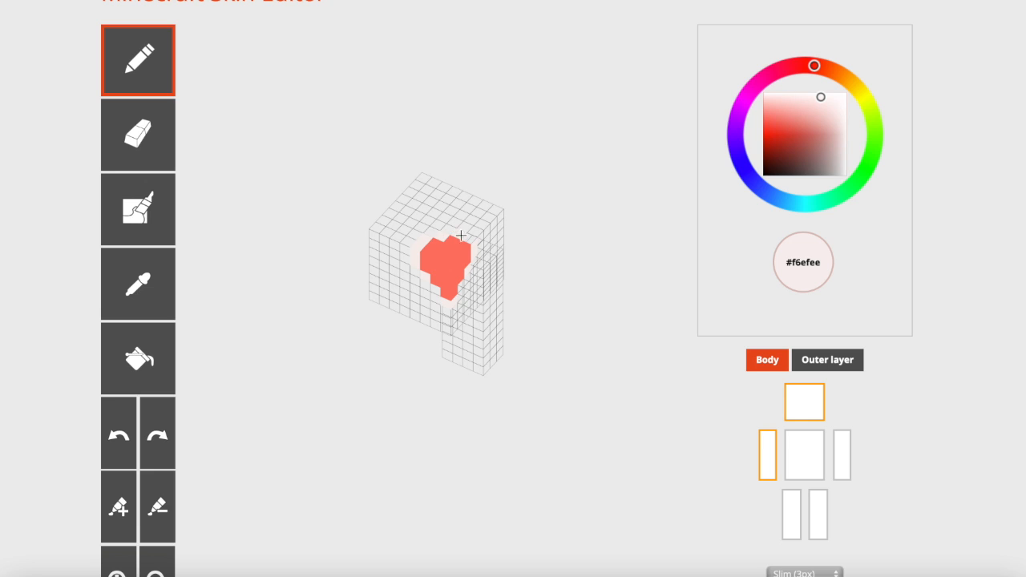
drag(584, 310, 573, 409)
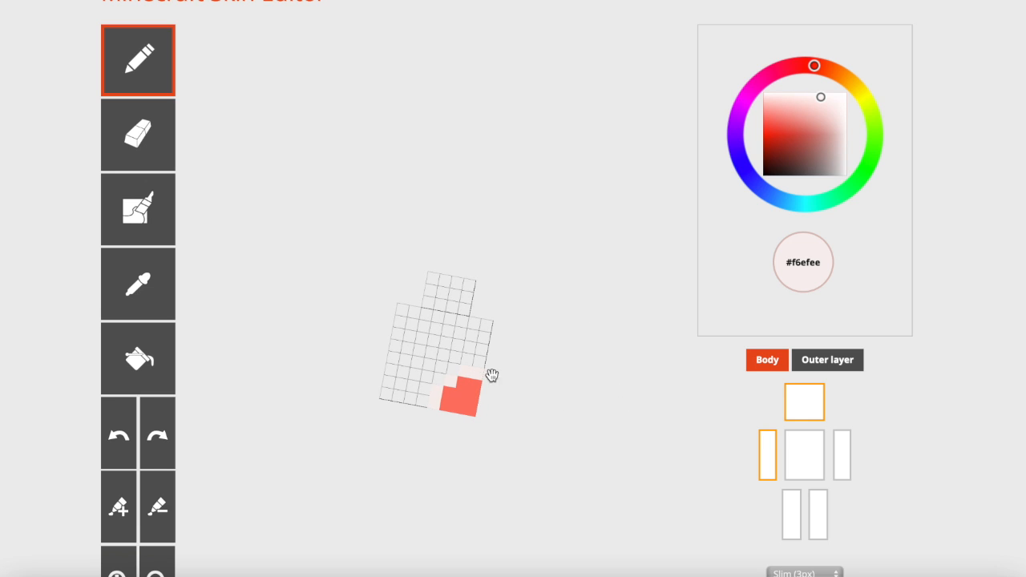
drag(550, 387, 622, 233)
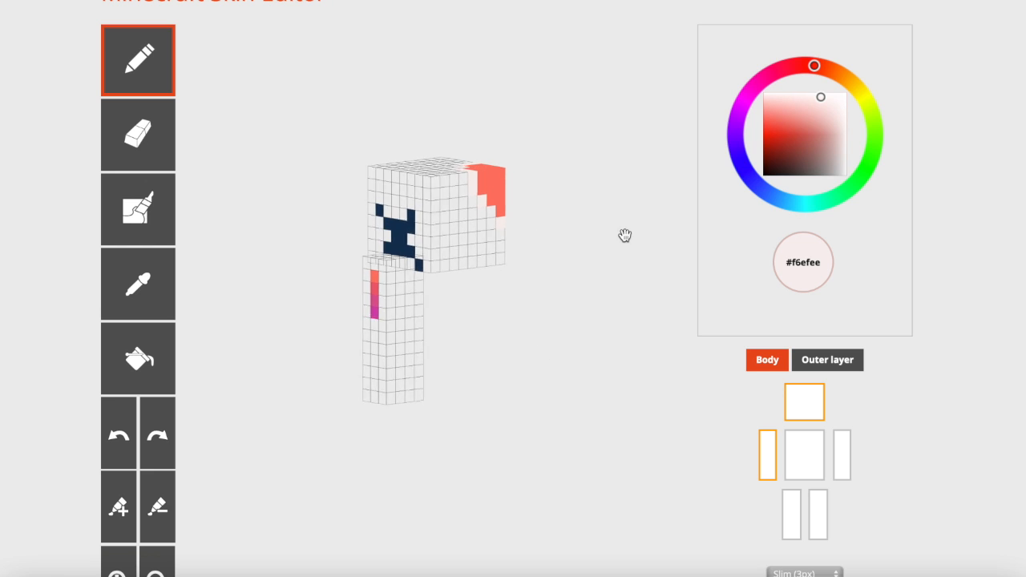
- Sample #d147aa from the arm's color strip and shade the coral heart's outer edge pixels on the left side, back and top
click(160, 278)
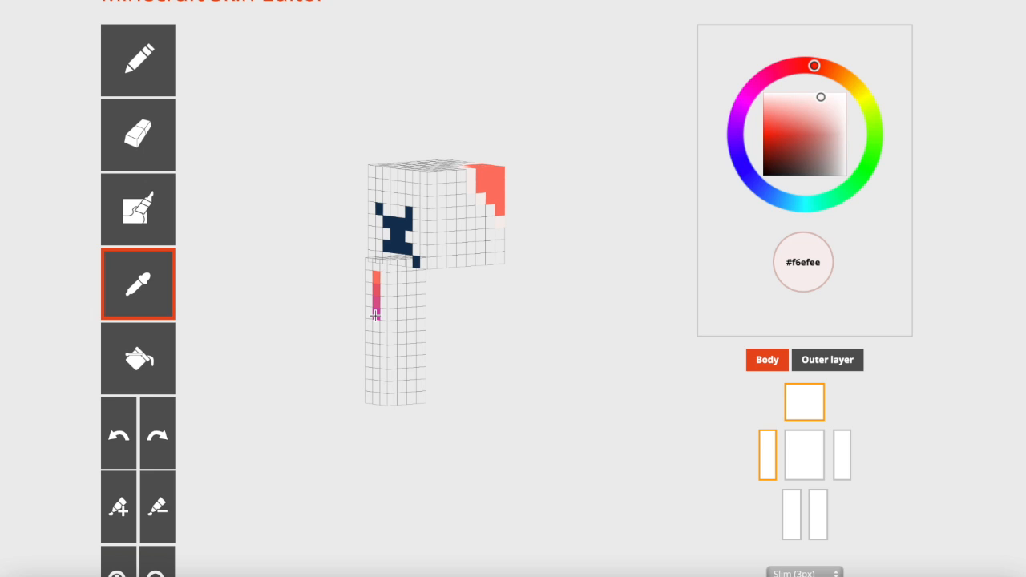
click(375, 315)
drag(355, 315, 470, 318)
mouse_move(475, 187)
mouse_down()
mouse_move(515, 219)
mouse_move(443, 214)
mouse_move(445, 197)
mouse_move(440, 204)
mouse_up()
drag(324, 222, 331, 259)
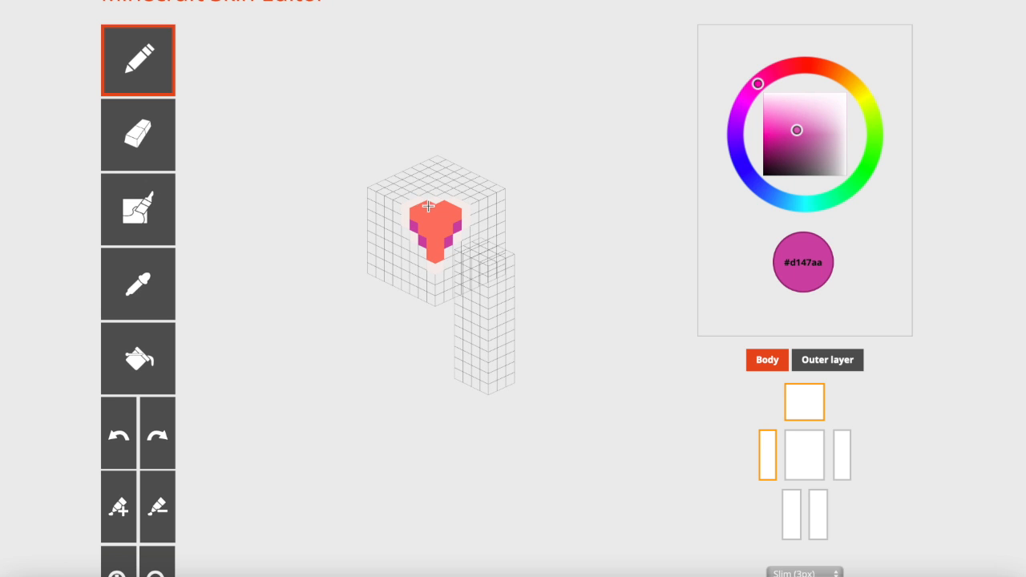
drag(293, 289, 345, 288)
- Sample #dc5691 from the arm's color strip and paint the heart's lower tip and the edge pixels beside the magenta shading
click(138, 284)
click(376, 298)
drag(510, 323, 463, 316)
click(479, 210)
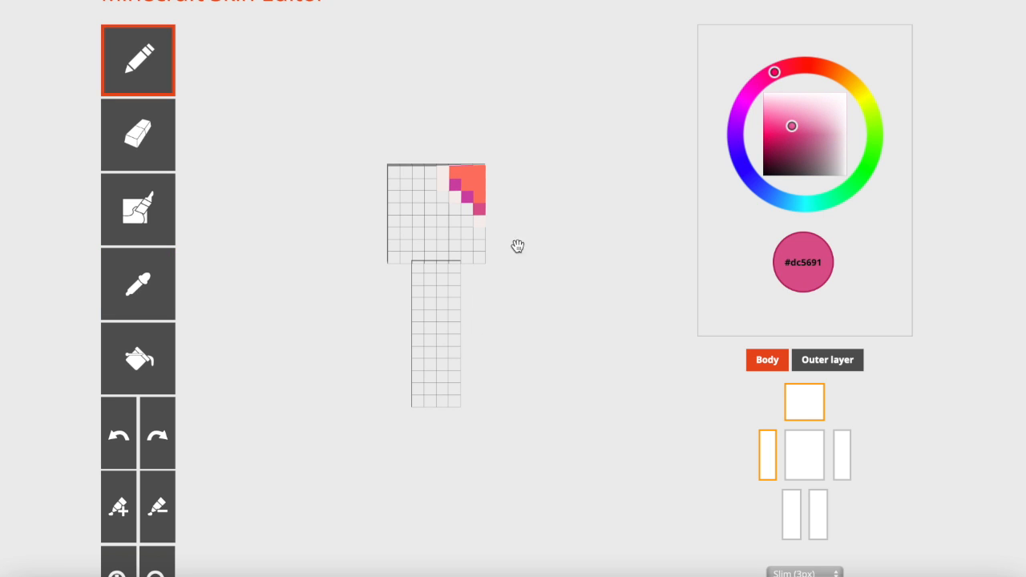
click(456, 173)
drag(560, 209, 442, 190)
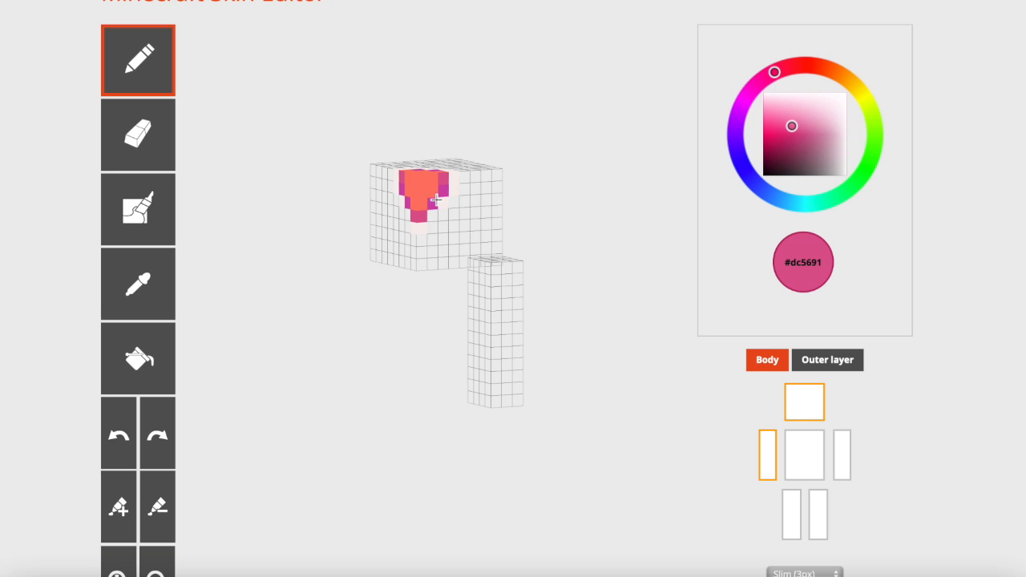
drag(306, 222, 300, 273)
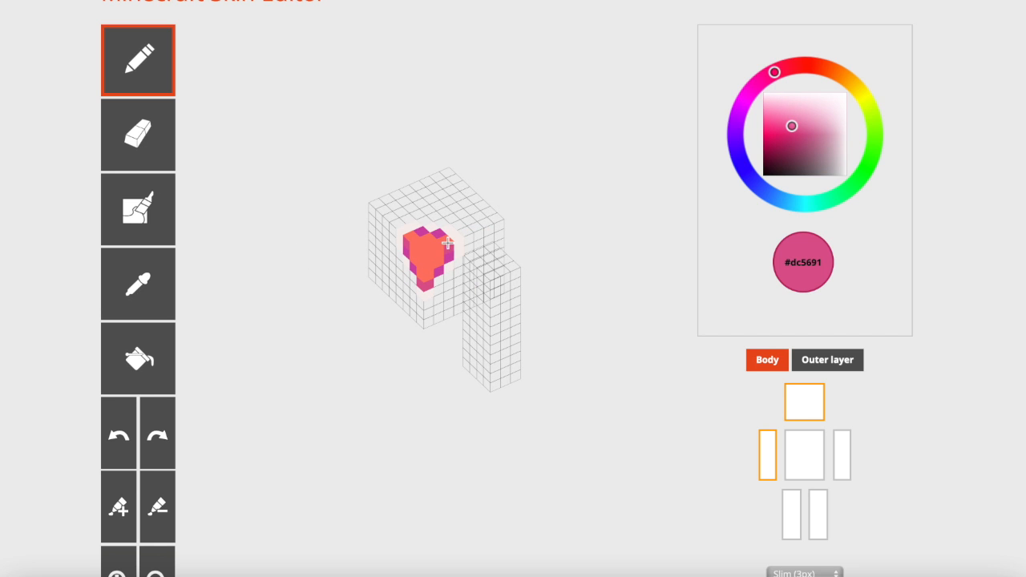
drag(561, 277, 366, 98)
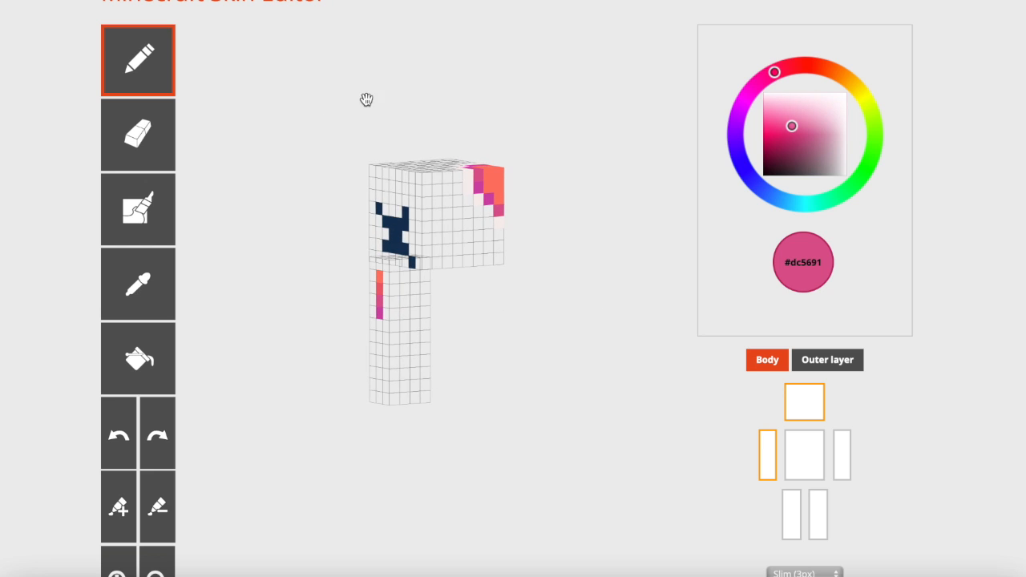
- Sample #eb606f from the arm's color strip and shade the heart's inner pixels along the head's corner and upper edges
click(159, 261)
click(381, 288)
drag(541, 290, 497, 280)
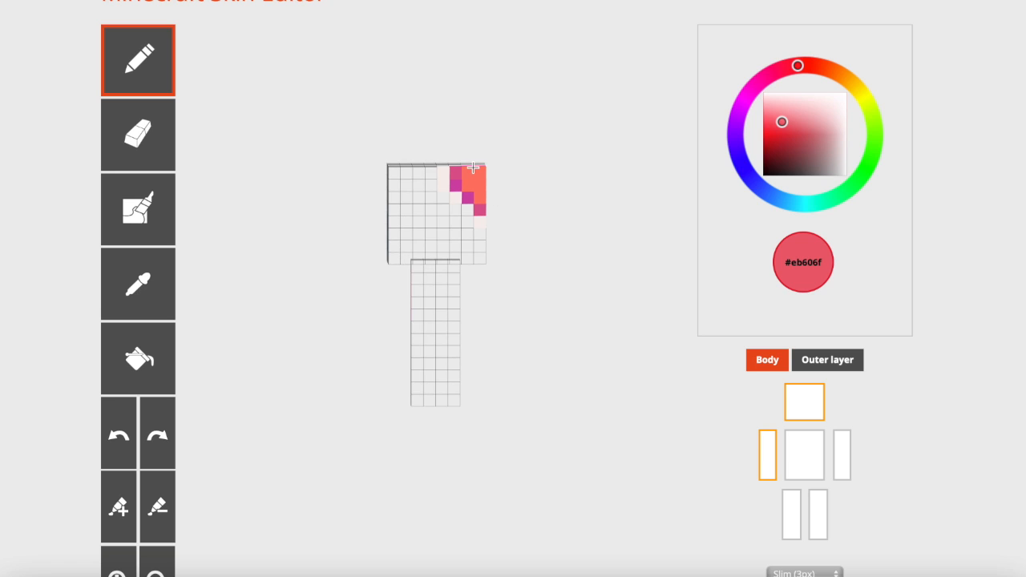
drag(470, 171, 481, 196)
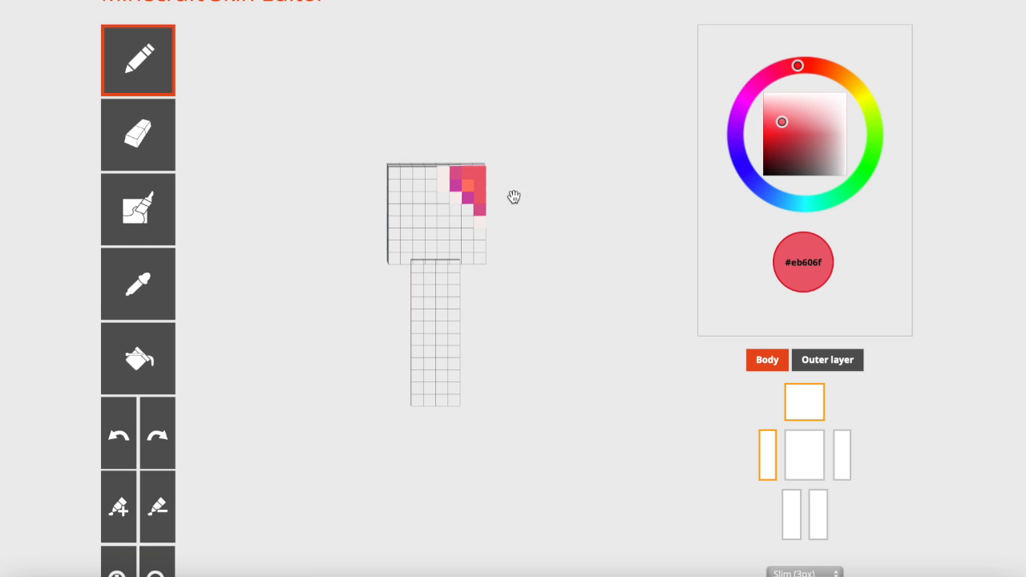
drag(487, 190, 468, 211)
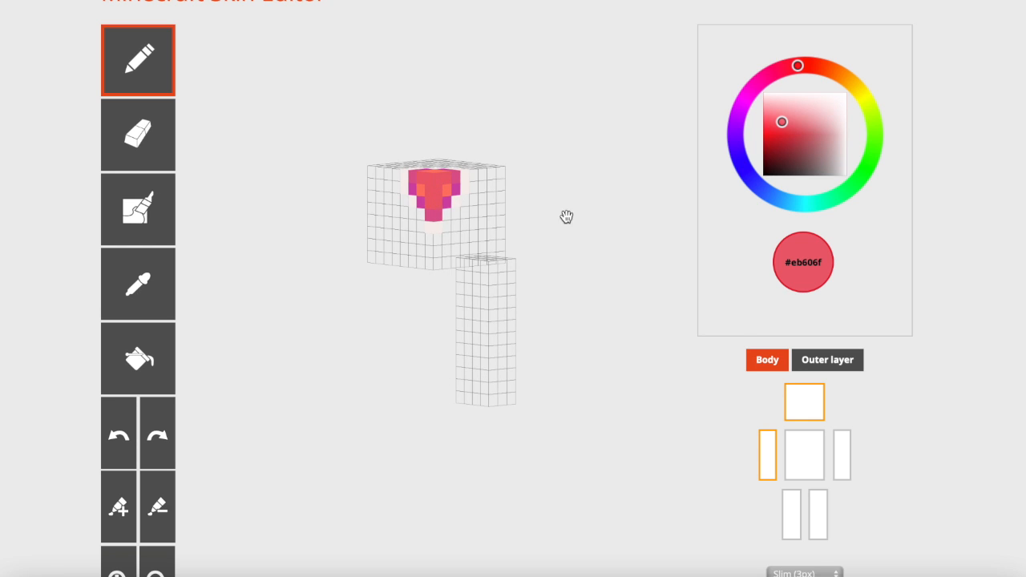
drag(556, 217, 513, 288)
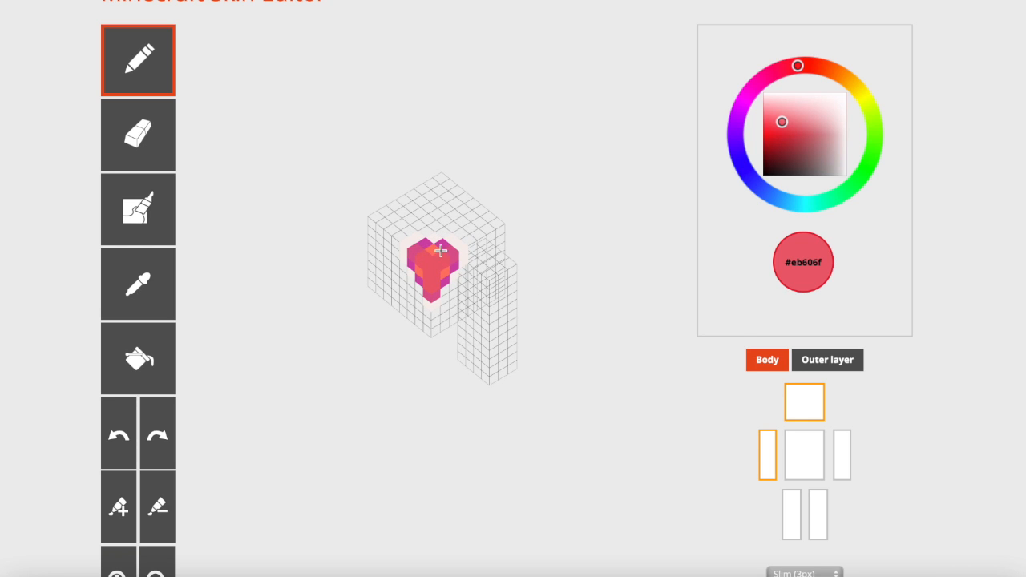
mouse_move(294, 268)
mouse_down()
mouse_move(307, 236)
mouse_move(183, 278)
mouse_up()
- Pick the lighter tone #fdf9f7 and paint highlights over the heart's pale outline at the lower tip and around the upper lobes
click(163, 298)
click(424, 217)
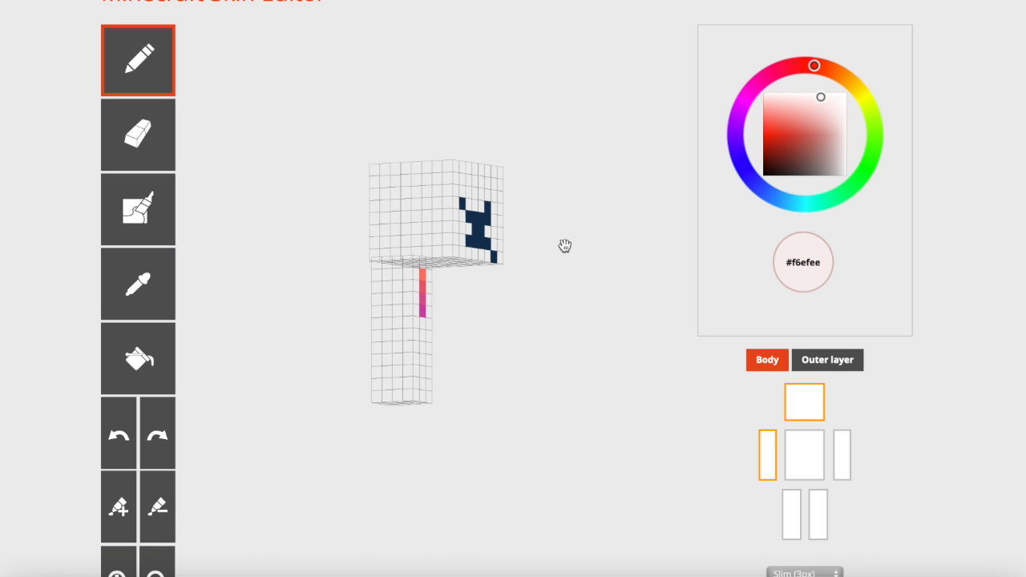
drag(565, 246, 316, 289)
click(834, 70)
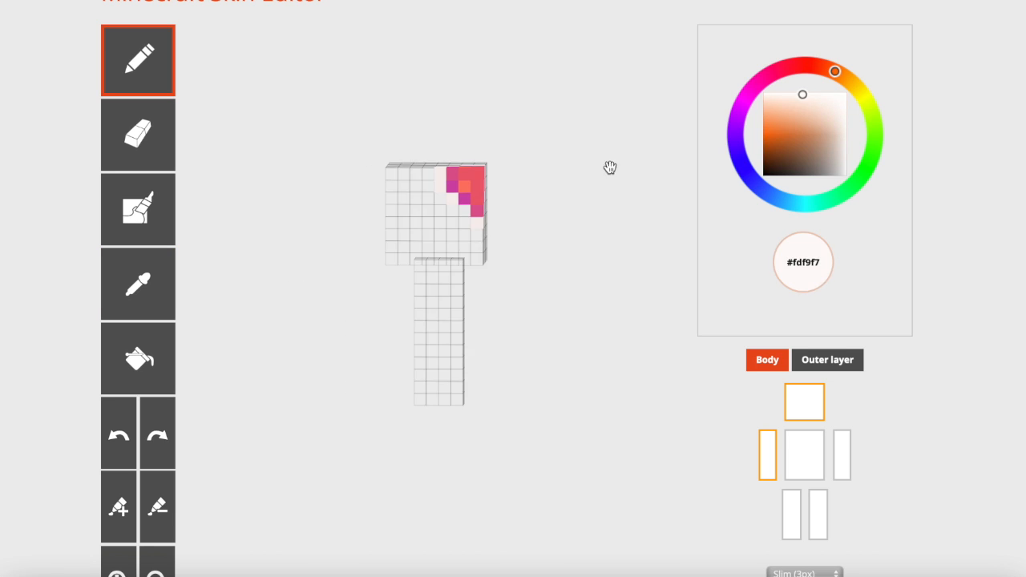
drag(610, 167, 614, 164)
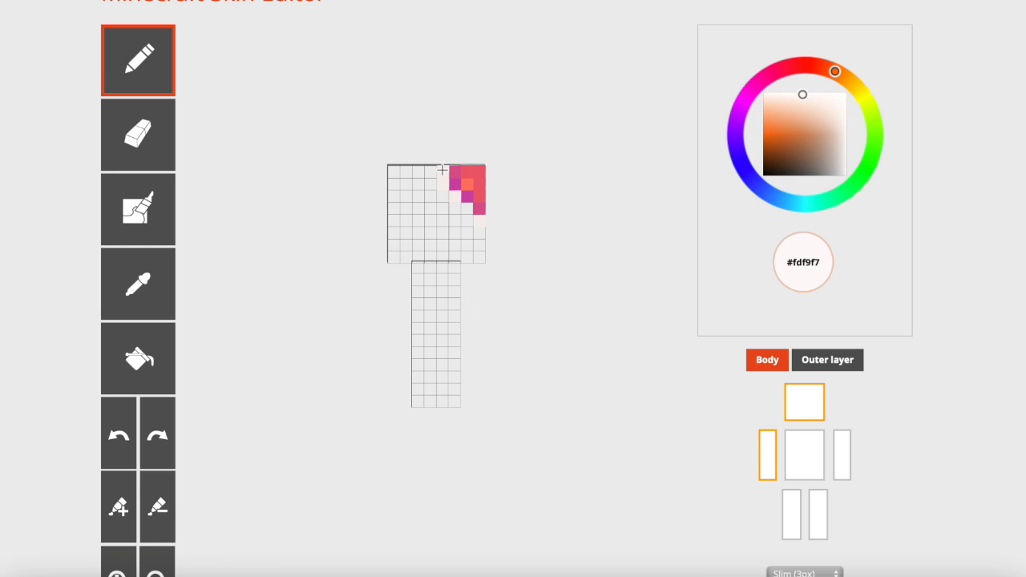
drag(556, 232, 556, 299)
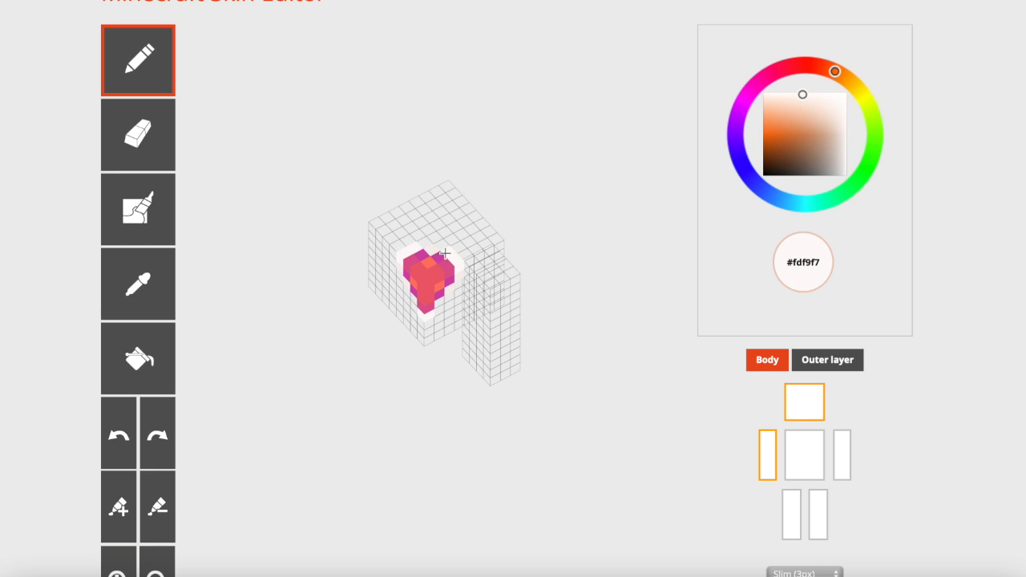
drag(265, 334, 330, 265)
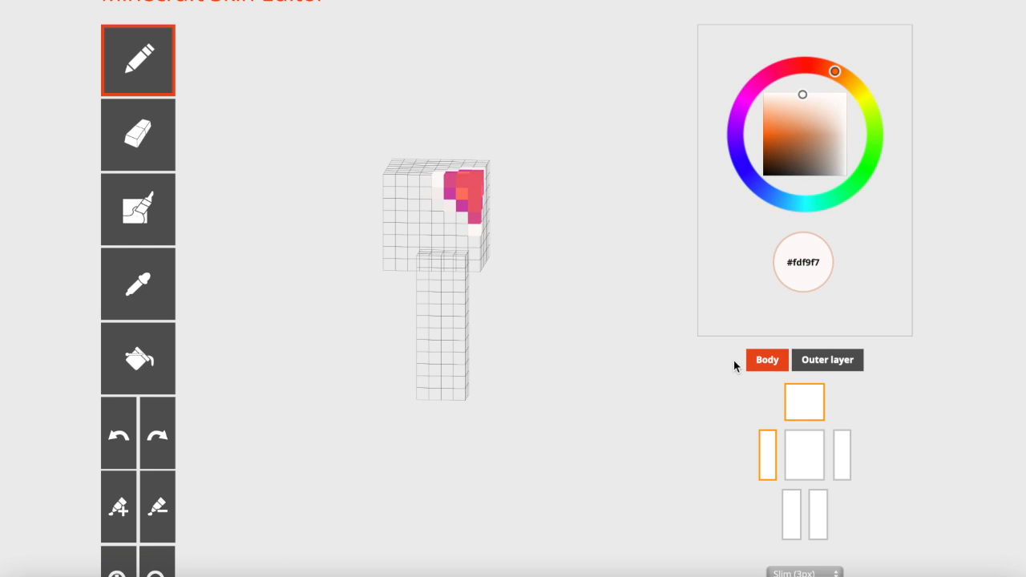
- Show the outer layer, sample #fdf9f7 and paint raised pixels over the heart outline's highlights, and hide the outer layer again
click(815, 364)
drag(679, 367, 686, 358)
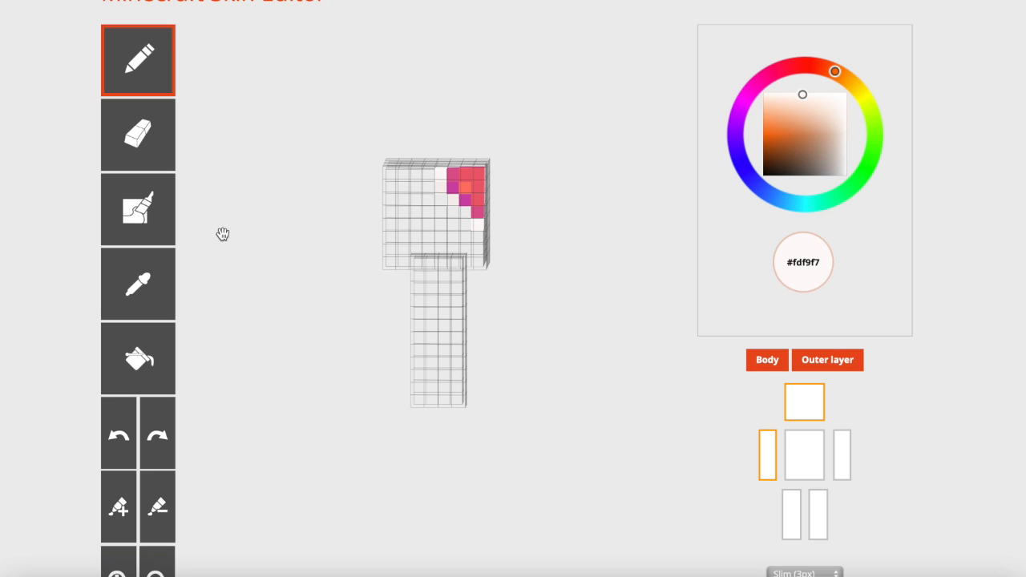
click(152, 287)
click(440, 176)
drag(552, 253, 479, 255)
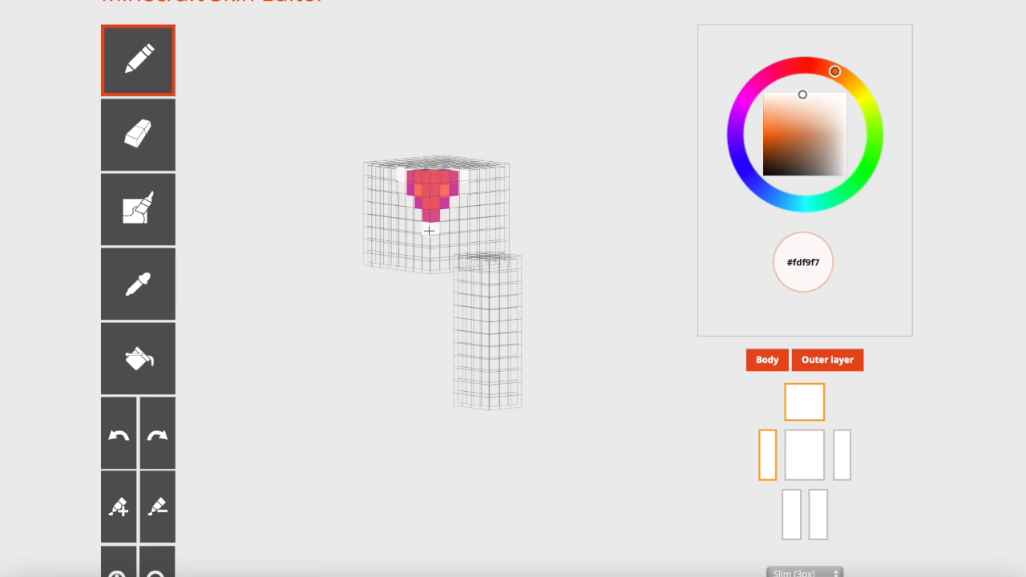
click(822, 366)
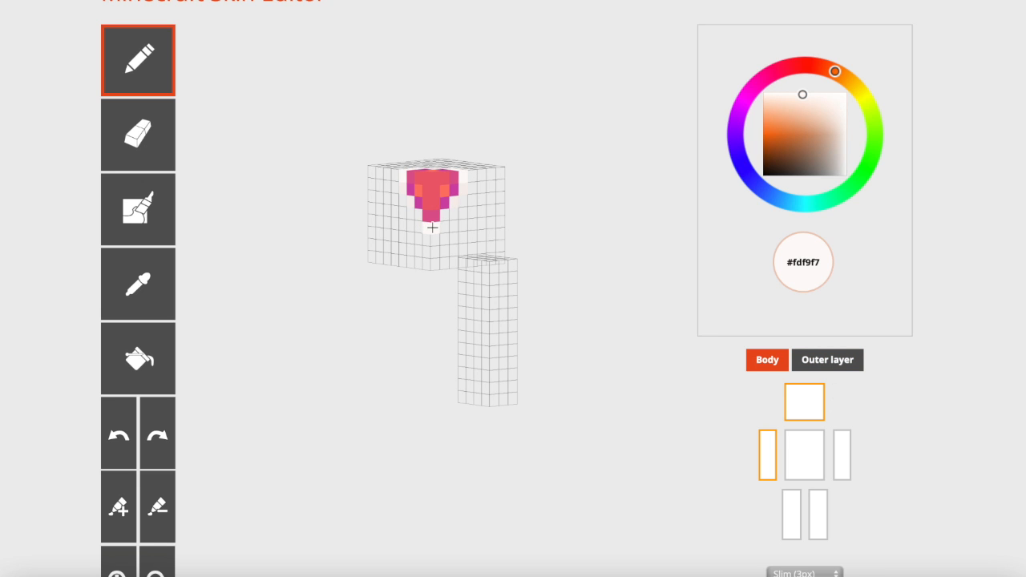
- Show the outer layer, sample #eb606f from the heart and paint raised pixels over its inner area beside the head's corner
click(839, 370)
drag(481, 185, 341, 297)
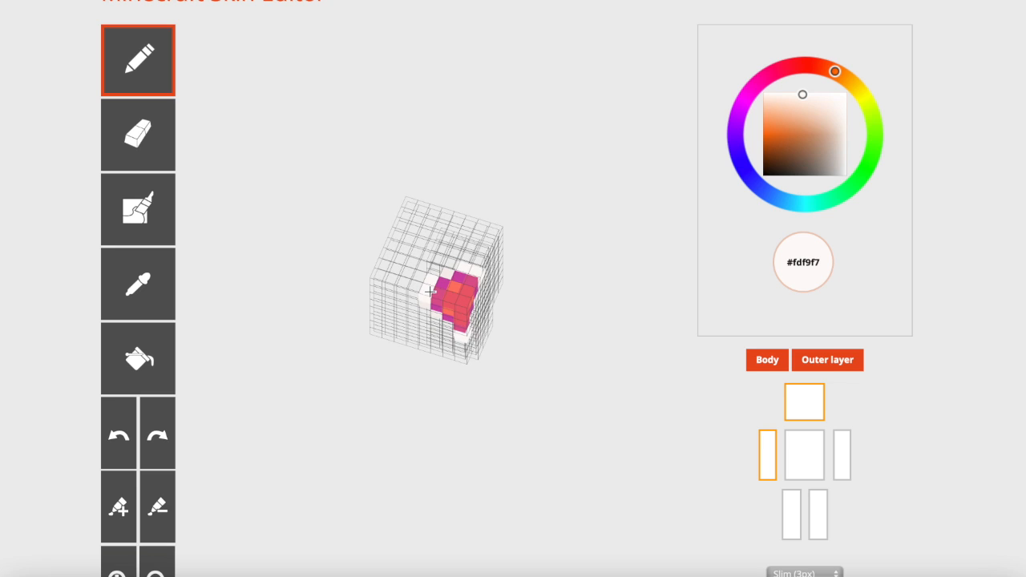
click(767, 360)
click(766, 360)
drag(429, 275, 532, 266)
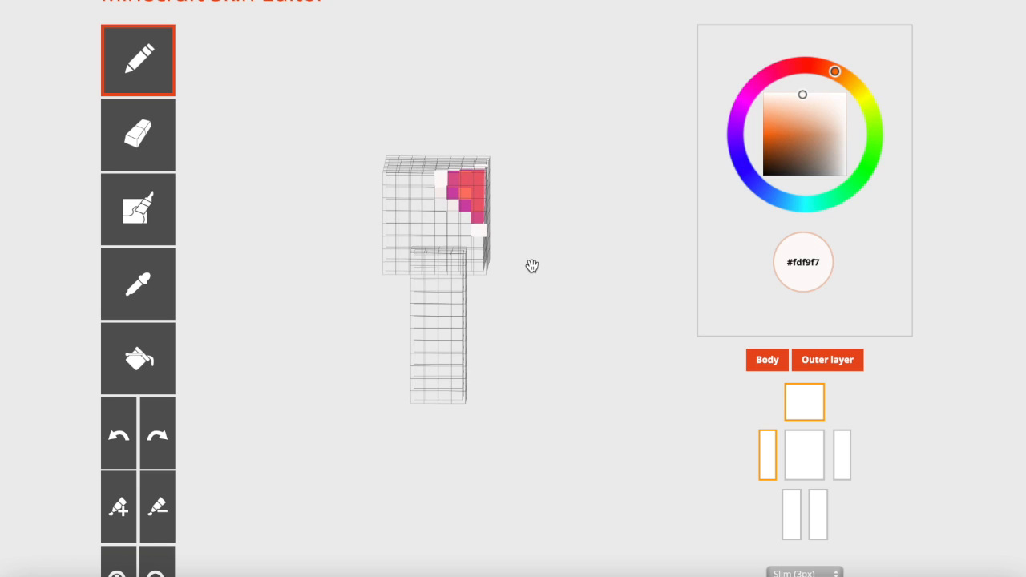
click(149, 290)
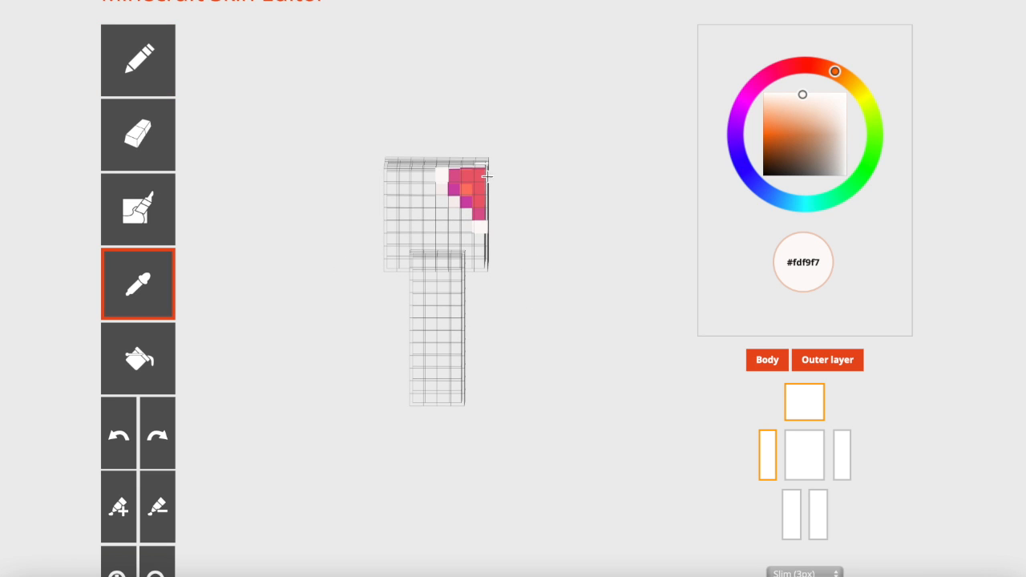
click(486, 175)
- Sample #fd7a68, then #eb606f, from the heart and paint further raised pixels over its inner shading
click(128, 289)
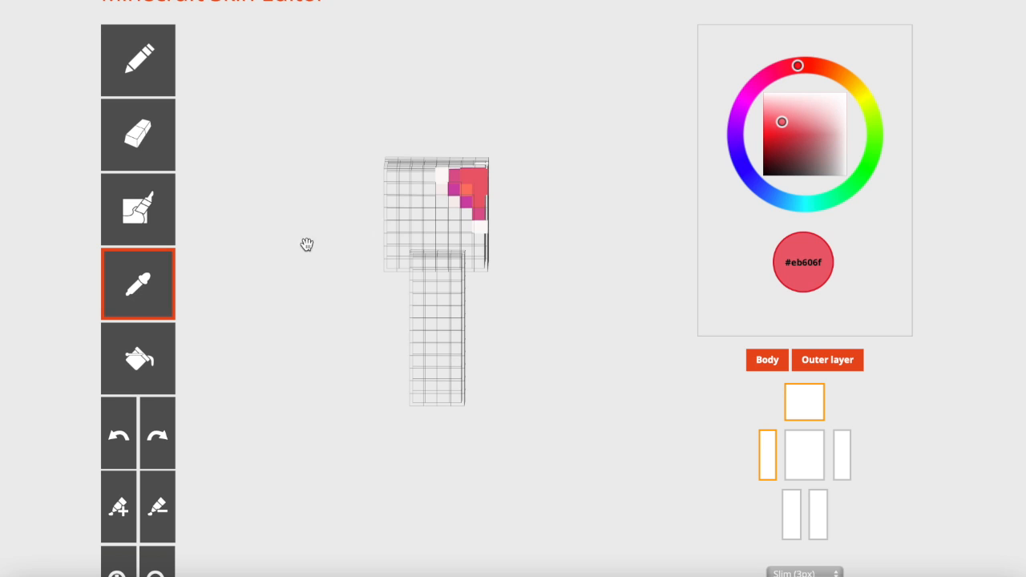
click(465, 188)
drag(761, 360, 410, 354)
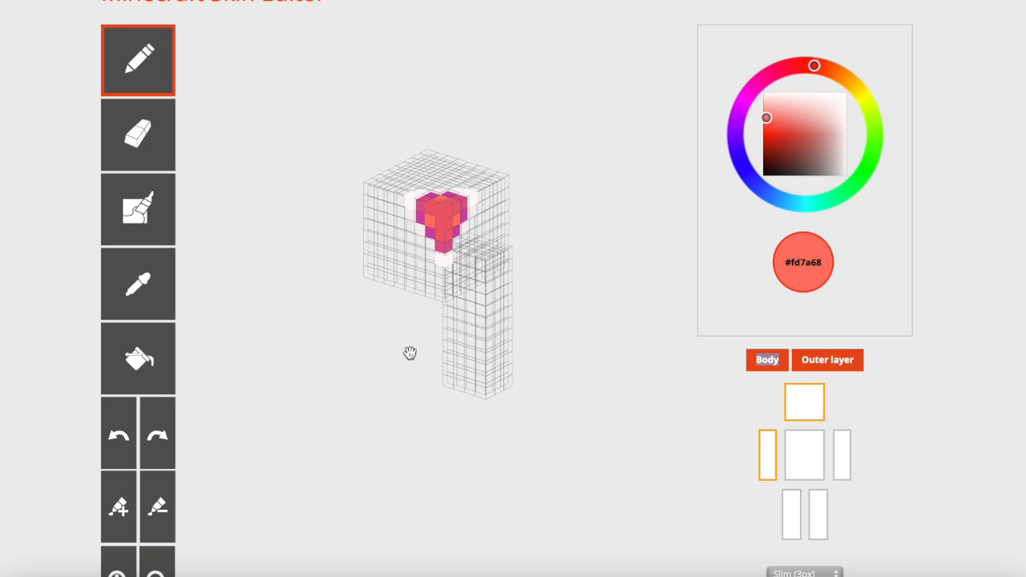
click(138, 286)
click(440, 212)
click(453, 219)
drag(352, 245, 334, 293)
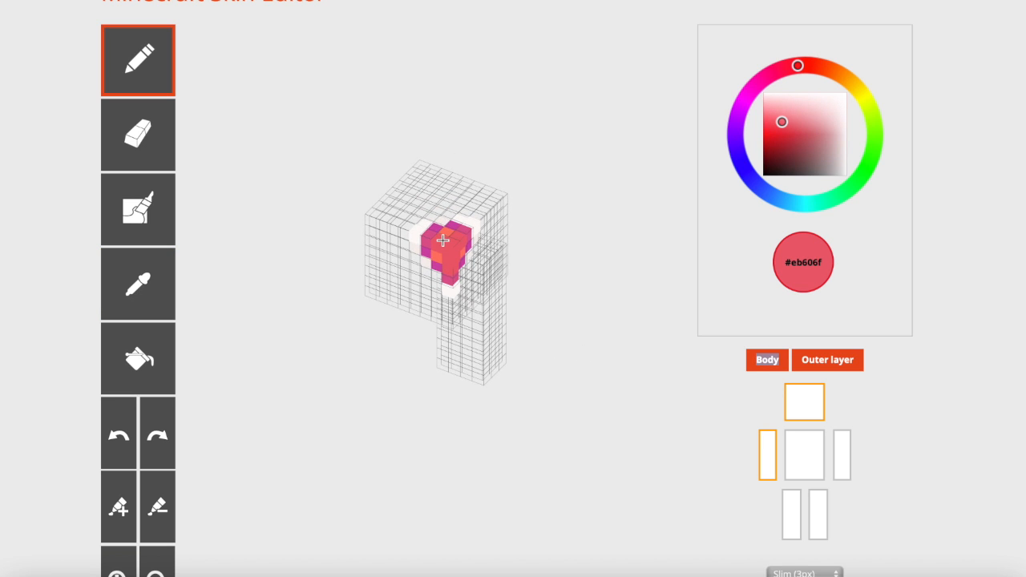
- Sample #fd7a68 and add raised coral highlights near the top of the heart, checking it from both sides
click(137, 286)
click(451, 231)
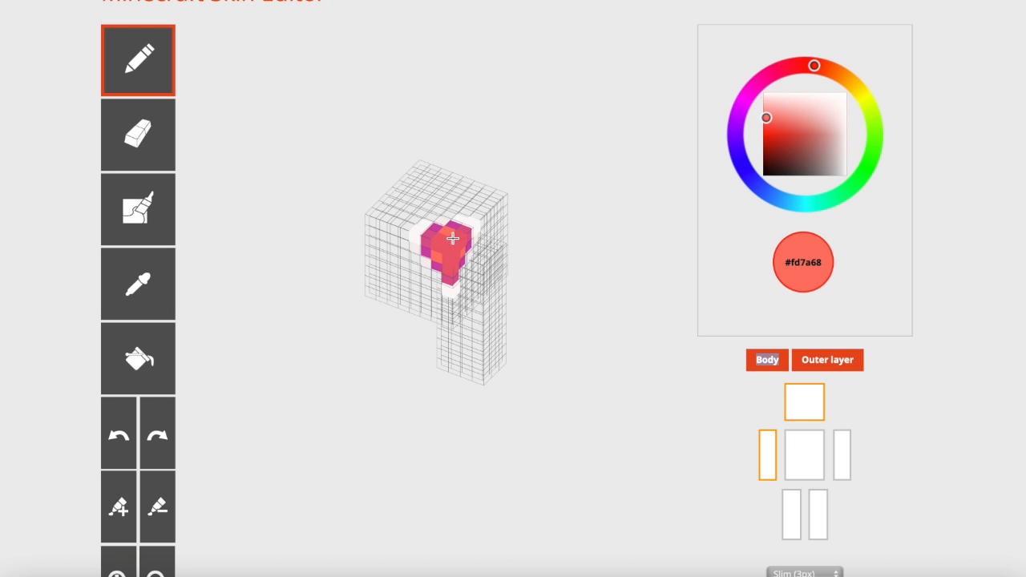
drag(483, 273, 528, 271)
drag(576, 380, 621, 385)
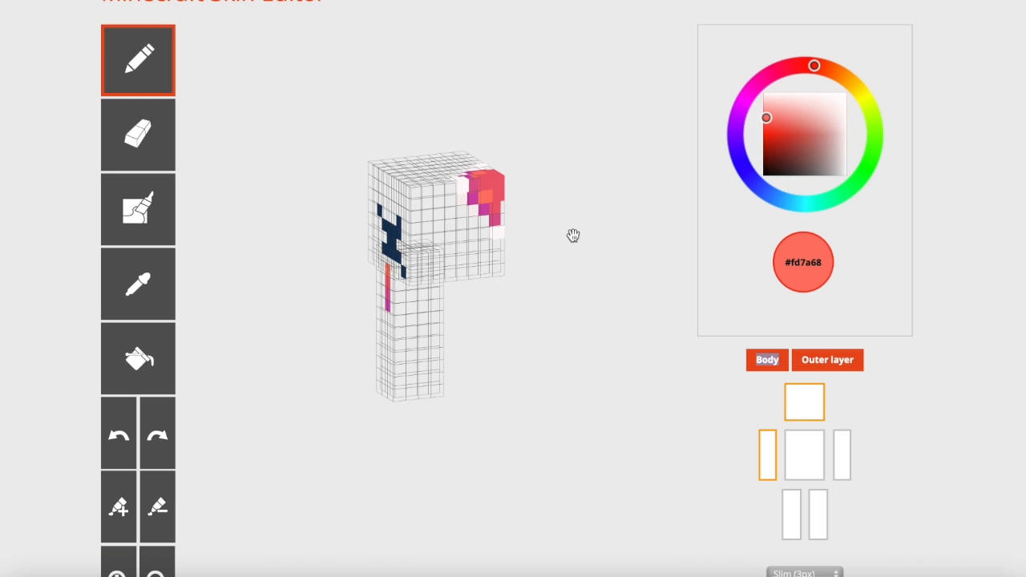
drag(573, 235, 545, 231)
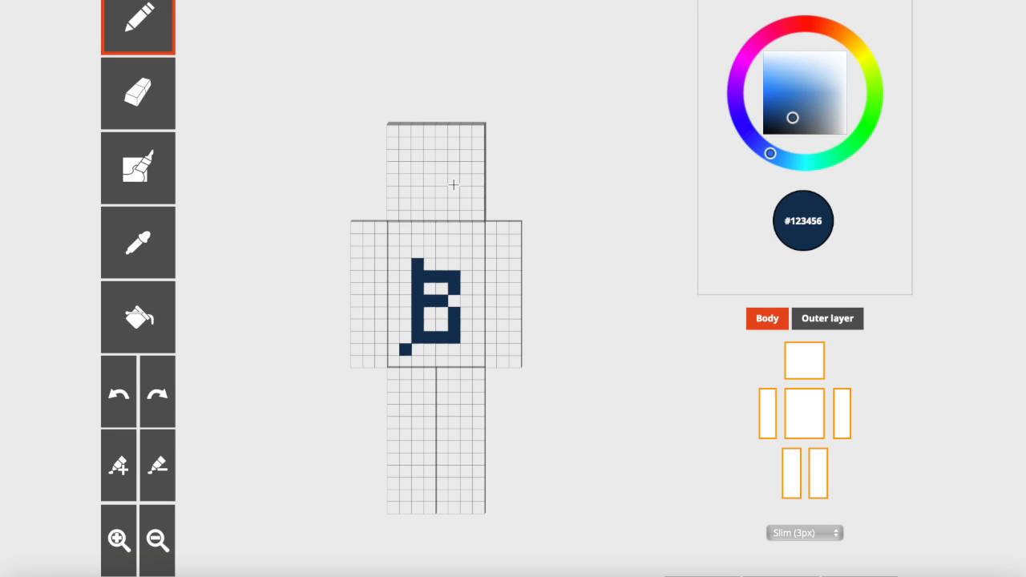
- Sample #7e1157 from the arm's color strip and paint a solid gem-like shape across the head's upper front corner and adjoining side
drag(560, 153, 561, 149)
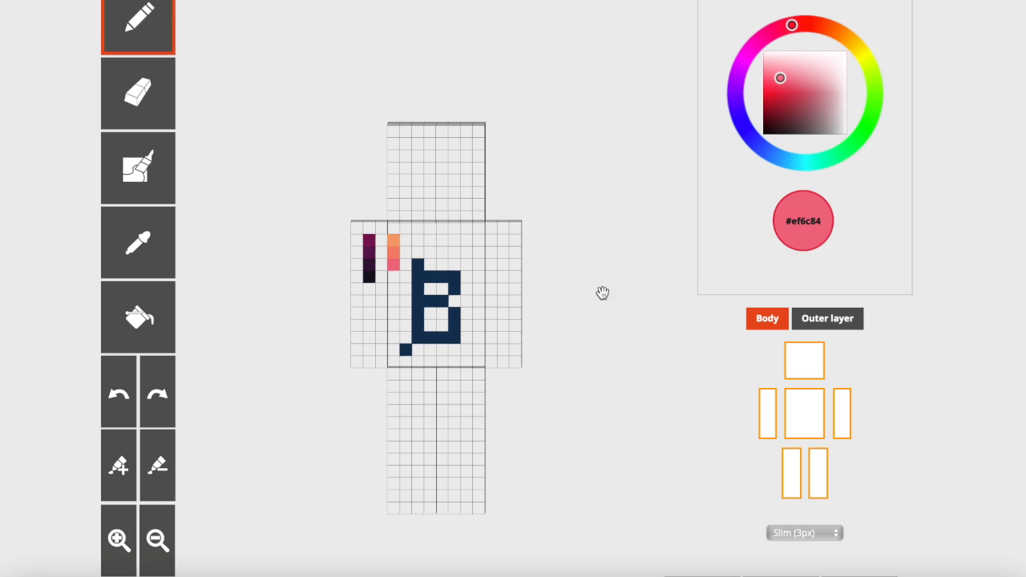
click(140, 255)
click(369, 238)
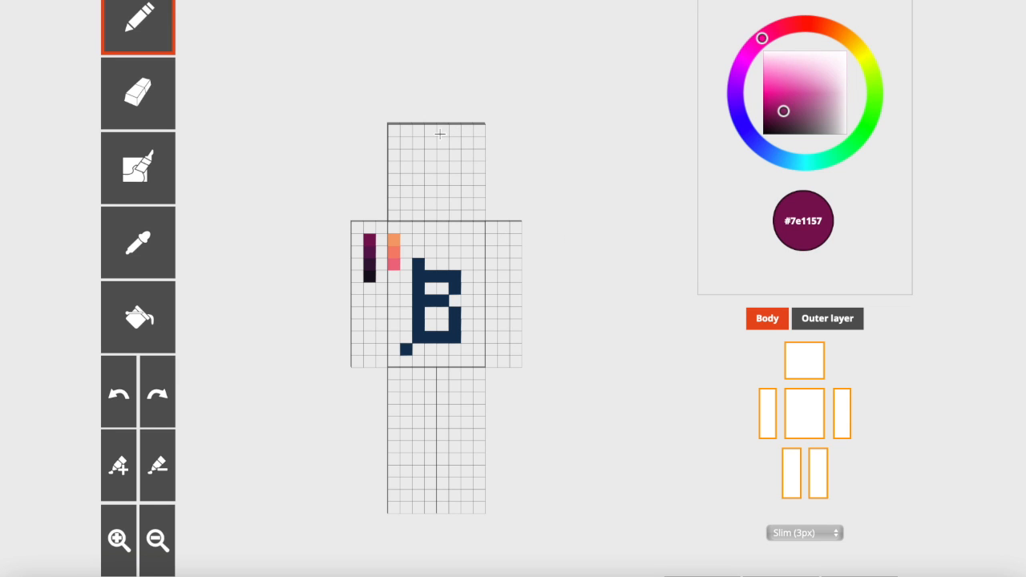
mouse_move(442, 130)
mouse_down()
mouse_move(442, 150)
mouse_move(482, 167)
mouse_up()
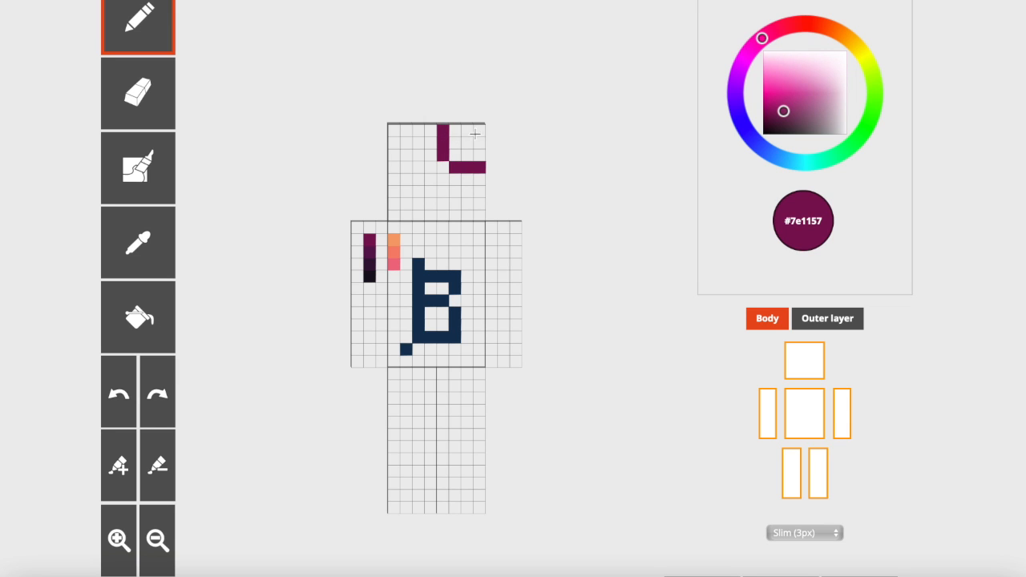
mouse_move(456, 154)
mouse_down()
mouse_move(475, 140)
mouse_move(473, 165)
mouse_move(459, 166)
mouse_up()
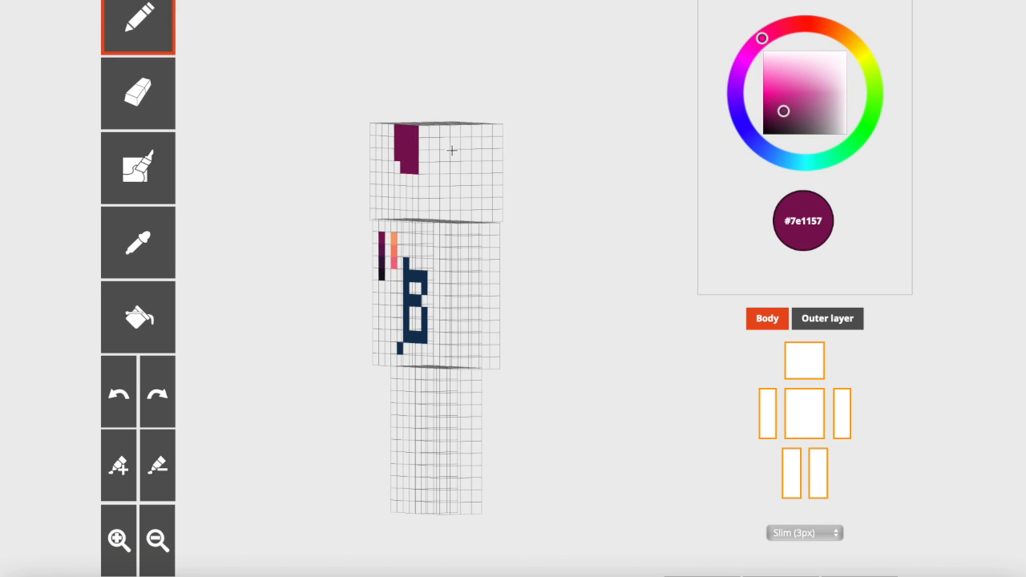
mouse_move(444, 168)
mouse_down()
mouse_move(429, 164)
mouse_move(424, 143)
mouse_move(437, 133)
mouse_move(423, 132)
mouse_up()
drag(304, 143, 360, 241)
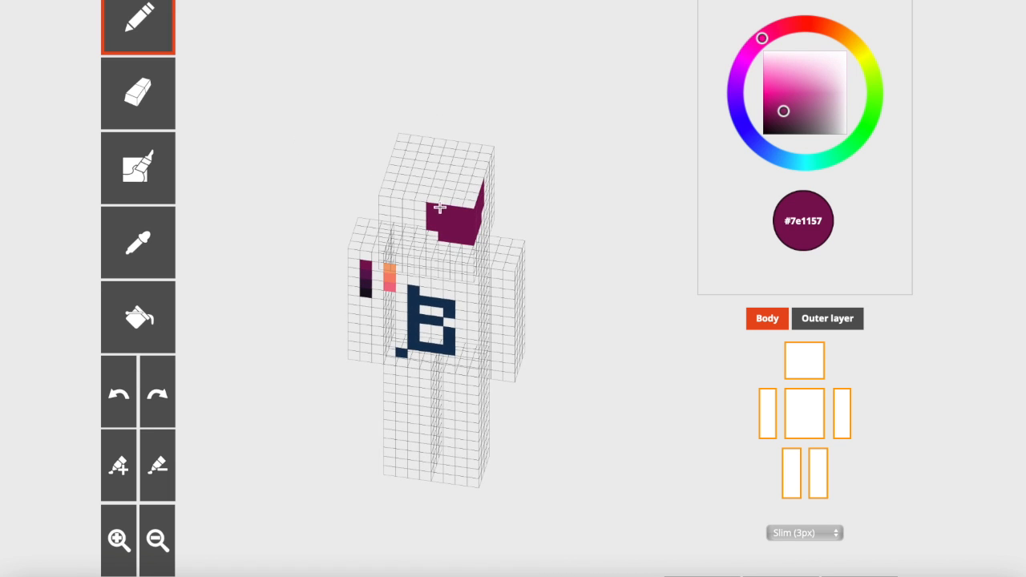
- Paint a light orange band inside the magenta shape, and sample #170f1f to darken the shape's lower outer edge
click(146, 248)
click(391, 239)
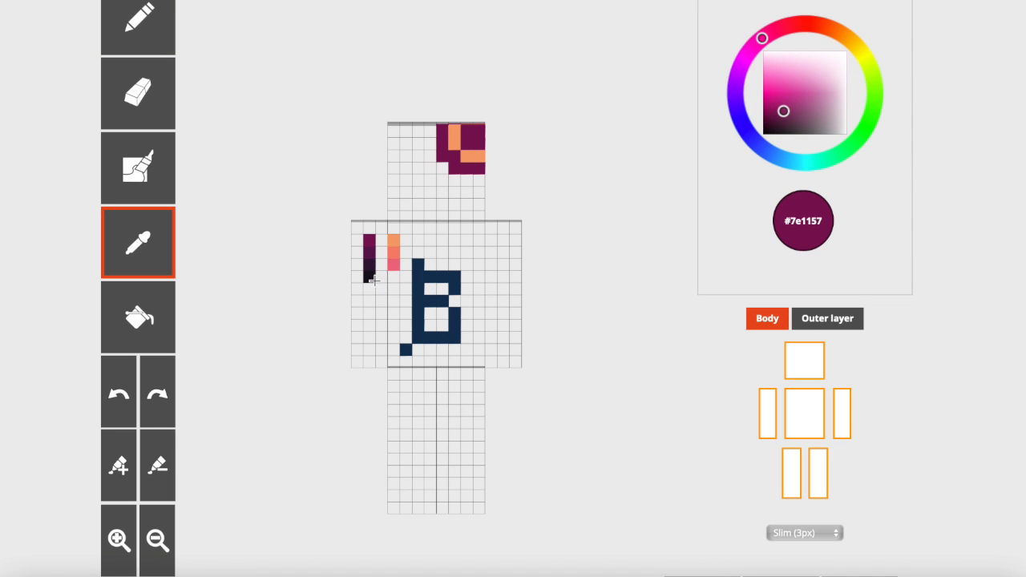
click(369, 278)
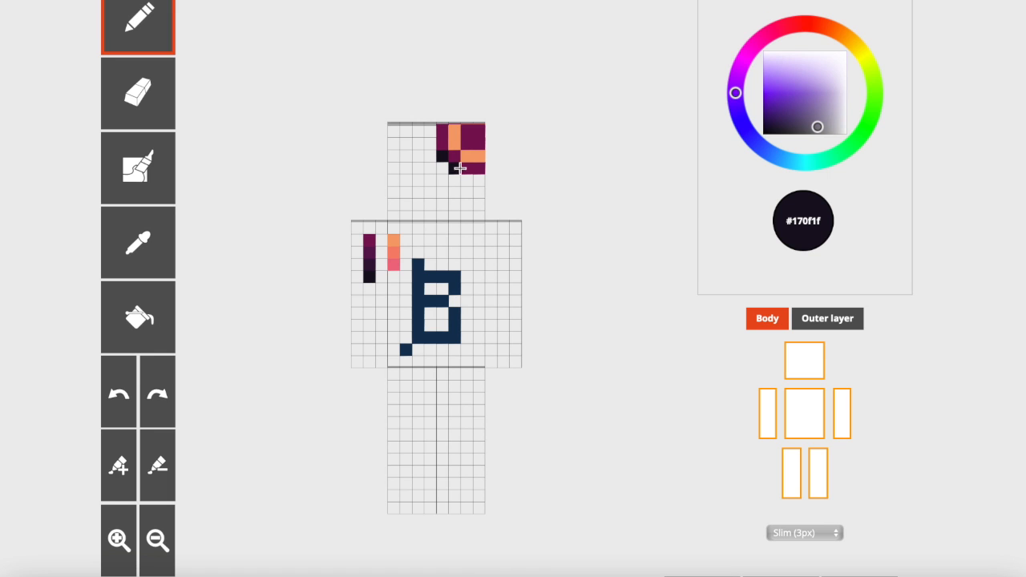
drag(532, 185, 442, 165)
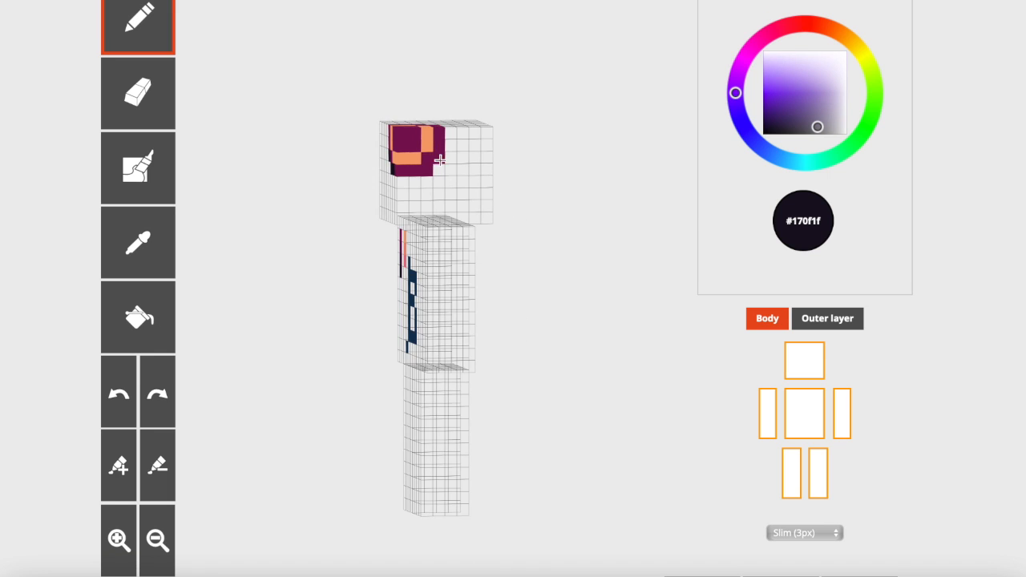
drag(534, 188, 544, 280)
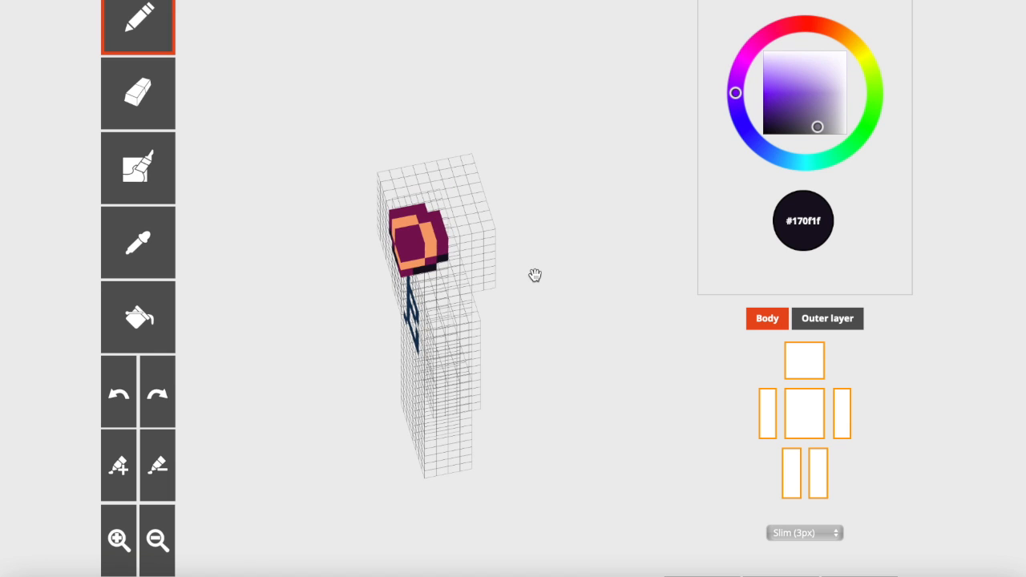
- Paint the remaining outline pixels around the orange band in #35133a on the head's front and side
drag(338, 233, 297, 230)
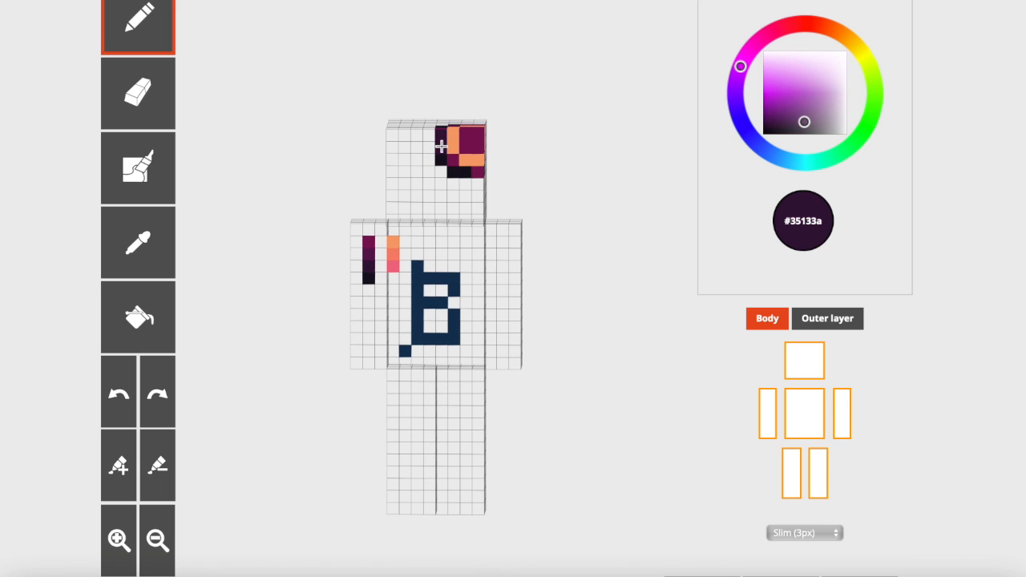
drag(559, 194, 532, 194)
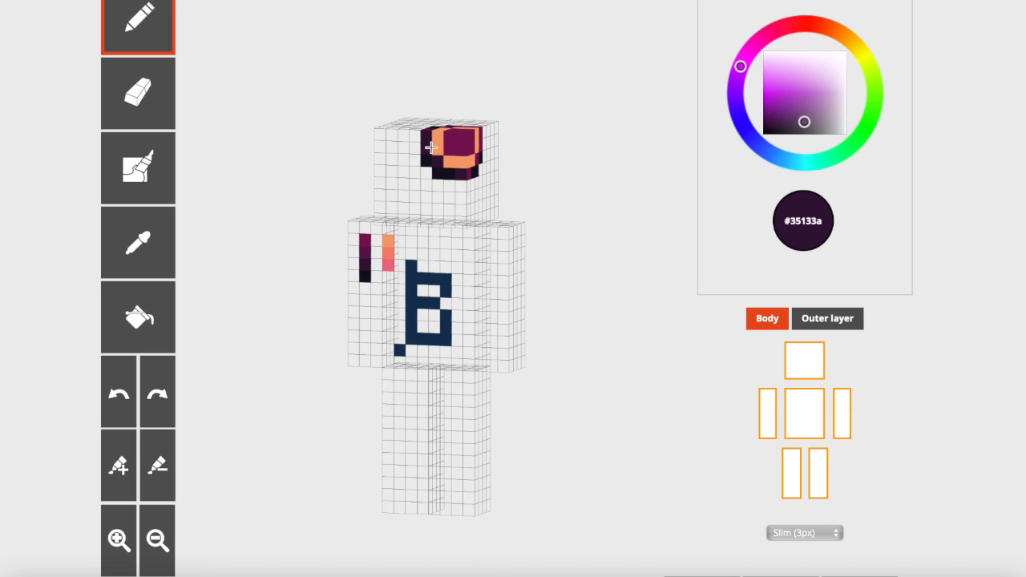
drag(533, 184, 458, 128)
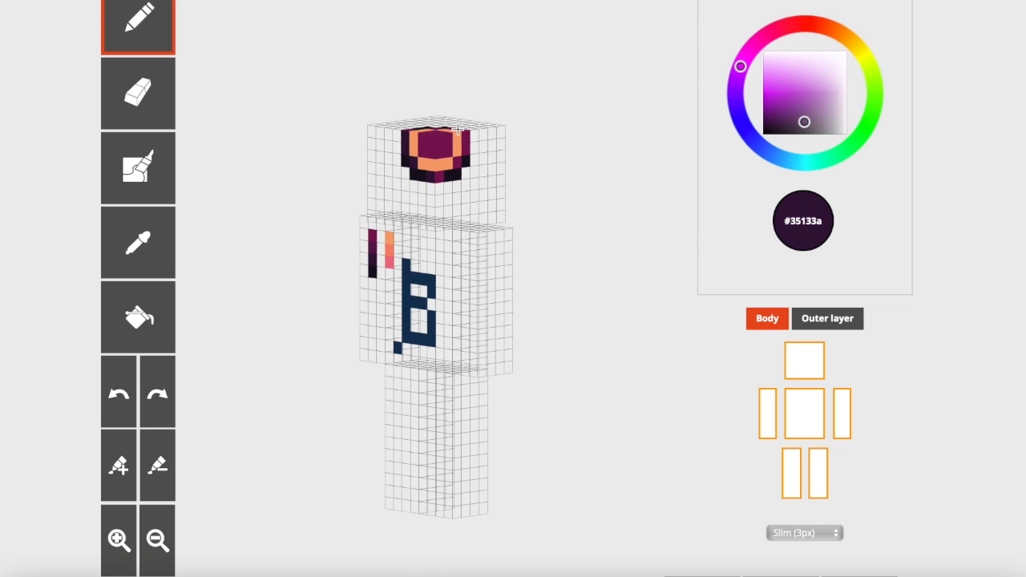
mouse_move(533, 182)
mouse_down()
mouse_move(520, 231)
mouse_move(467, 210)
mouse_up()
drag(240, 176, 312, 138)
- Sample a purple from the arm's color strip and shade the center pixels inside the orange band
click(154, 242)
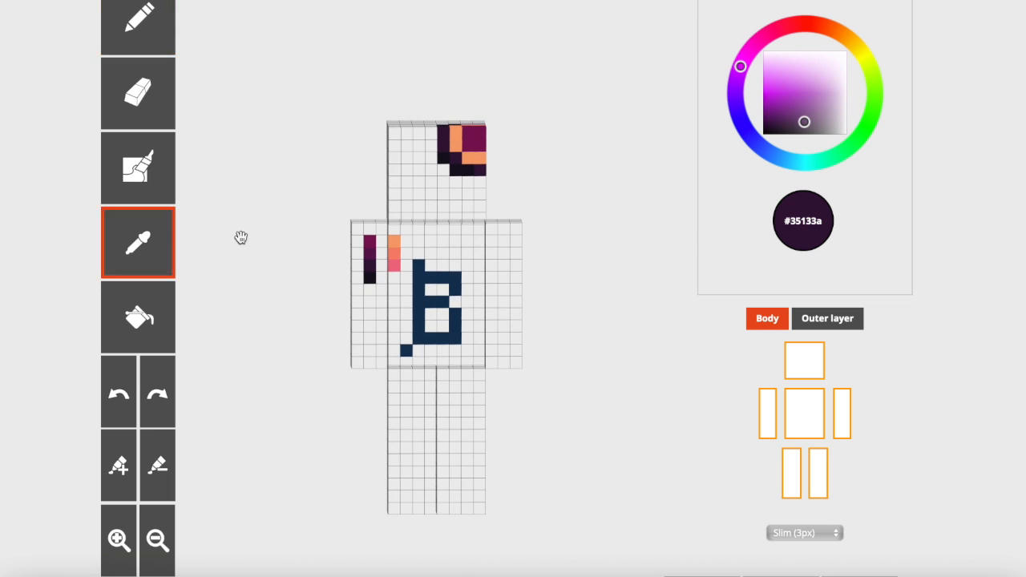
click(368, 241)
mouse_move(472, 132)
mouse_down()
mouse_move(498, 162)
mouse_move(460, 165)
mouse_move(435, 214)
mouse_up()
drag(303, 208, 359, 144)
- Sample #ef6c84 from the torso's color strip and shade the lower corner of the orange band
alt+click(393, 267)
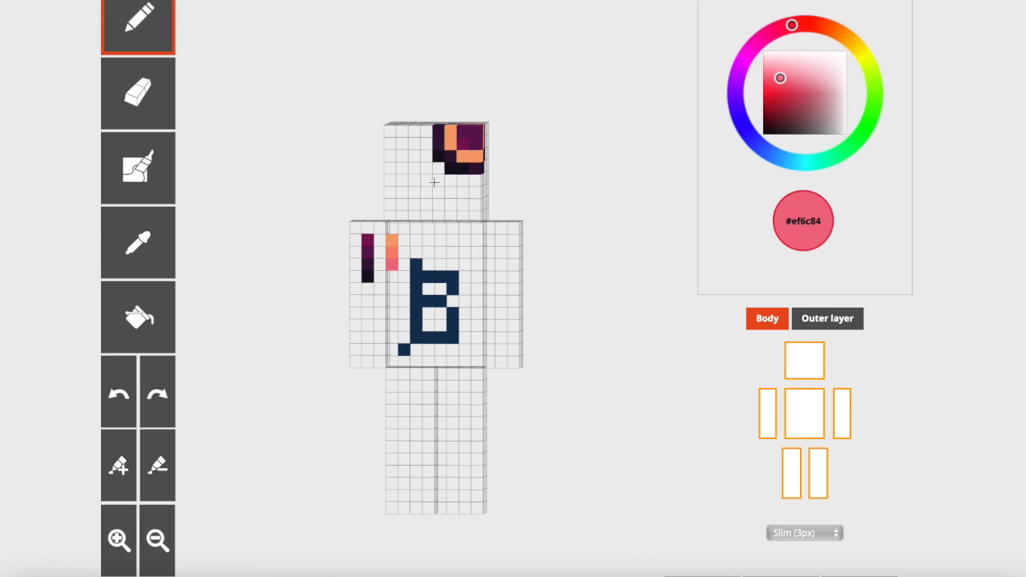
drag(522, 178, 441, 163)
click(467, 158)
drag(344, 198, 467, 188)
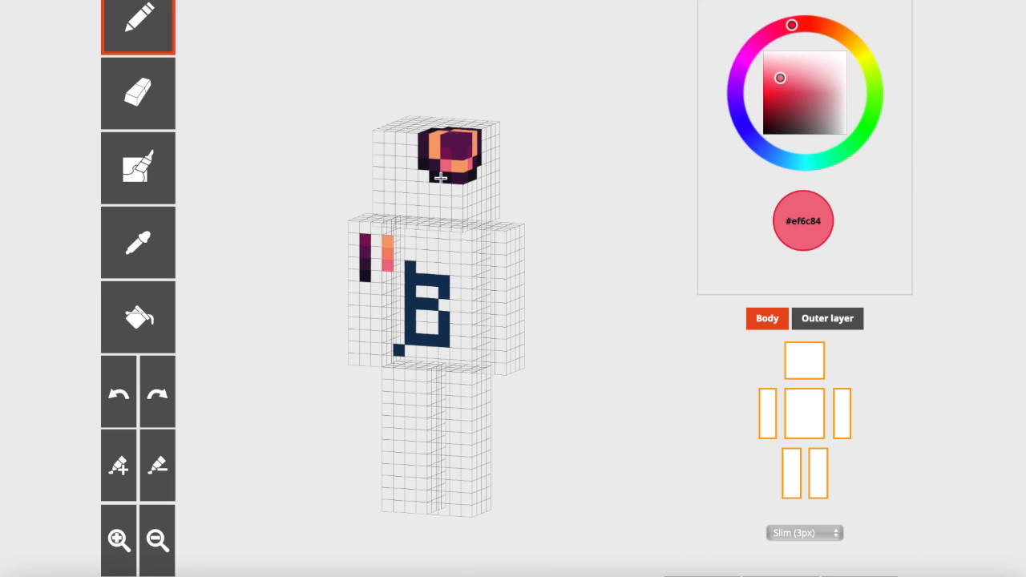
mouse_move(214, 194)
mouse_down()
mouse_move(222, 187)
mouse_move(210, 190)
mouse_up()
- Sample #f58670 from the torso's color strip and paint transition pixels between the band's pink and light orange areas
click(138, 242)
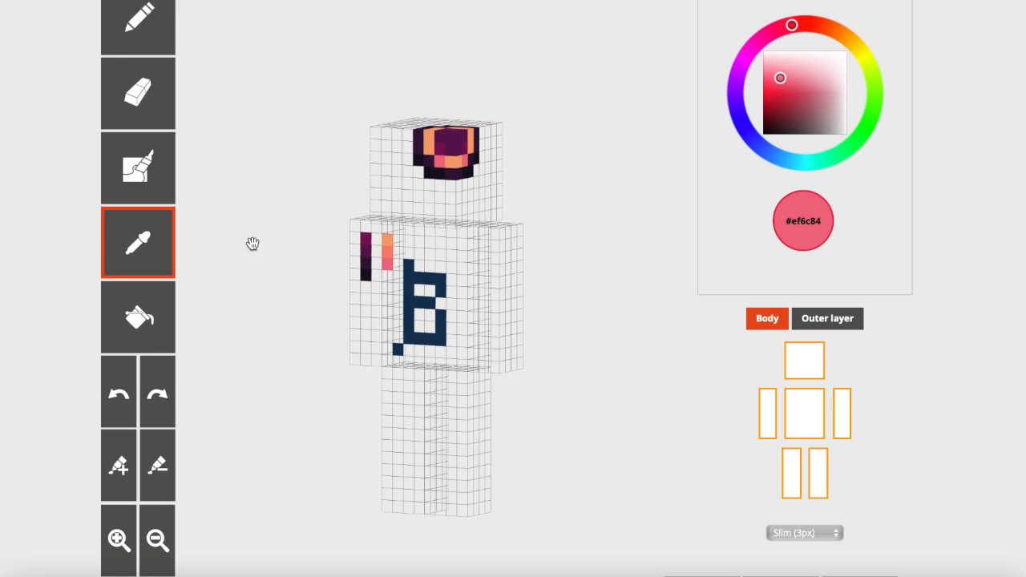
click(386, 253)
drag(286, 231, 301, 227)
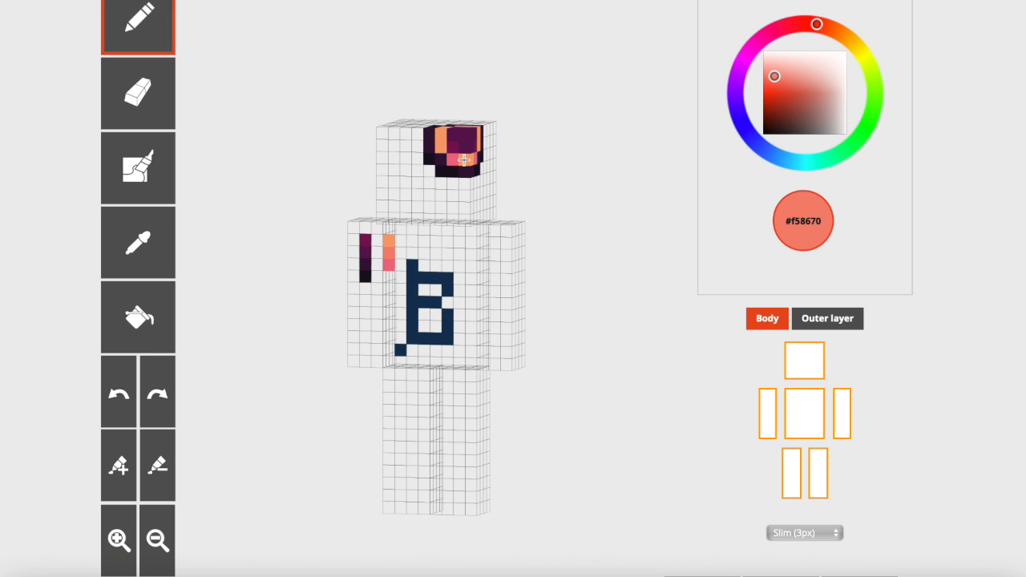
drag(552, 188, 485, 187)
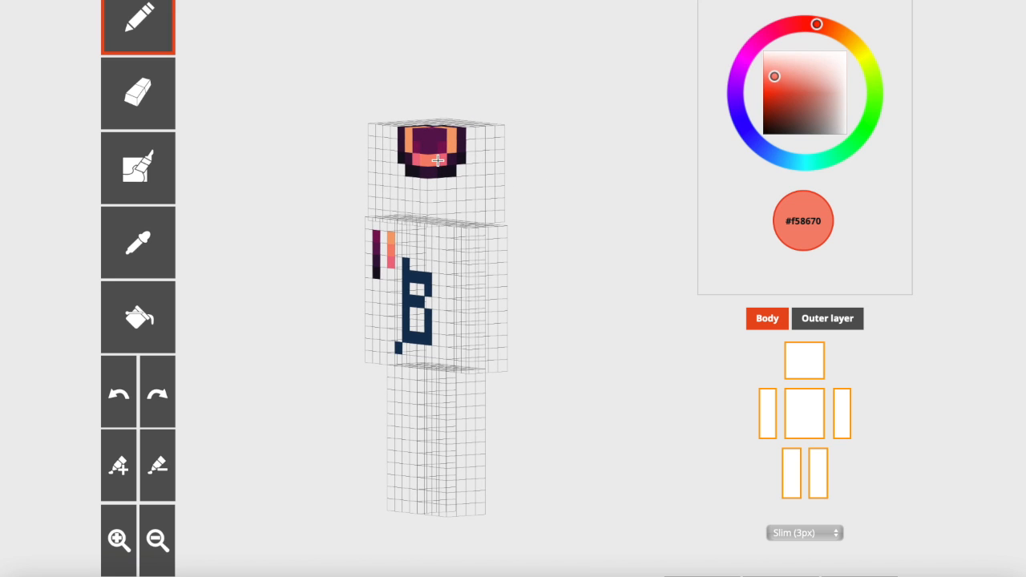
drag(353, 160, 420, 153)
drag(551, 221, 523, 223)
drag(536, 175, 545, 230)
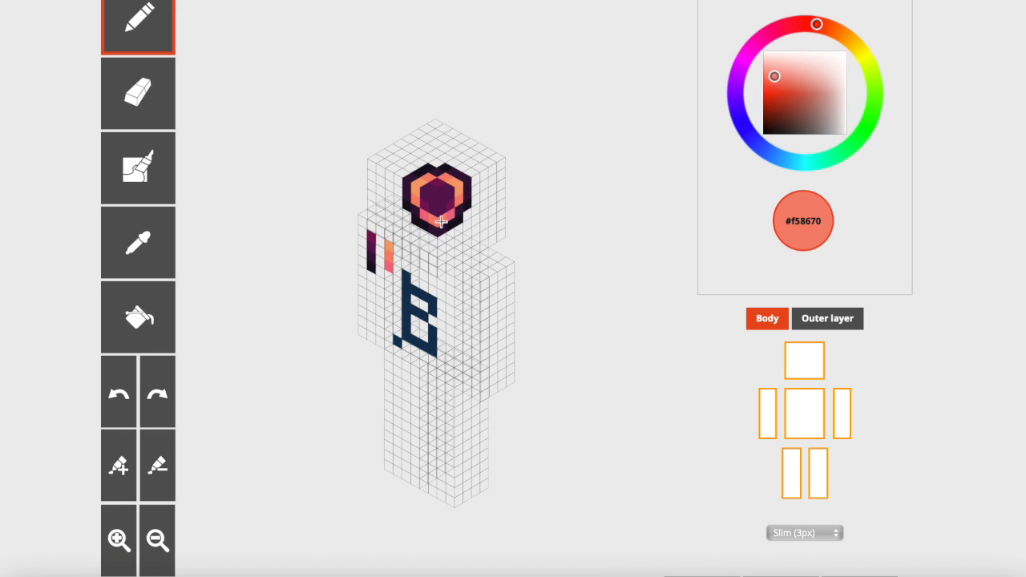
mouse_move(480, 78)
mouse_down()
mouse_move(339, 197)
mouse_move(347, 188)
mouse_up()
drag(595, 271, 594, 265)
- Sample #35133a from the arm's color strip, show the outer layer and paint raised pixels over the shape's dark outline
click(130, 254)
click(368, 265)
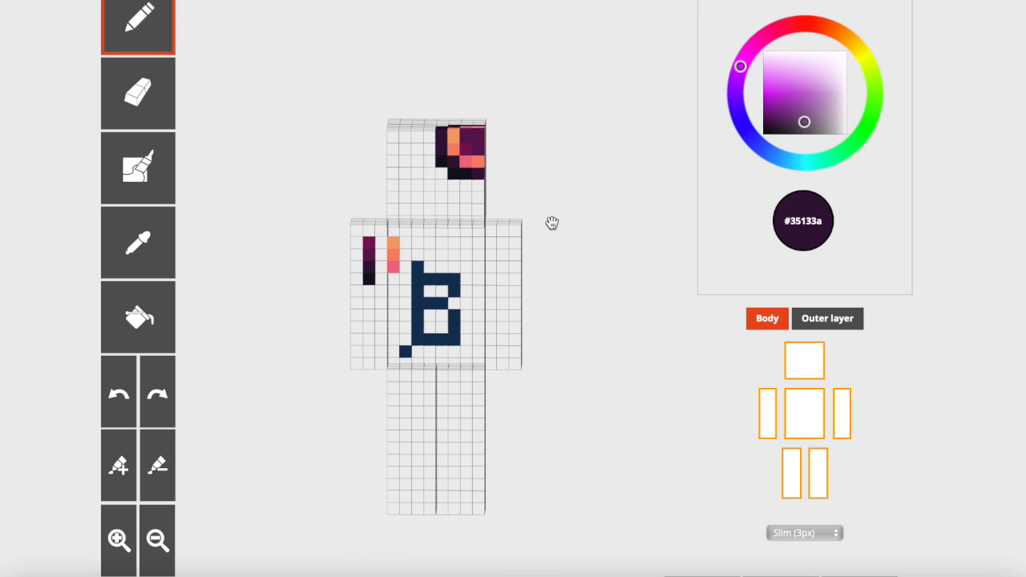
click(810, 322)
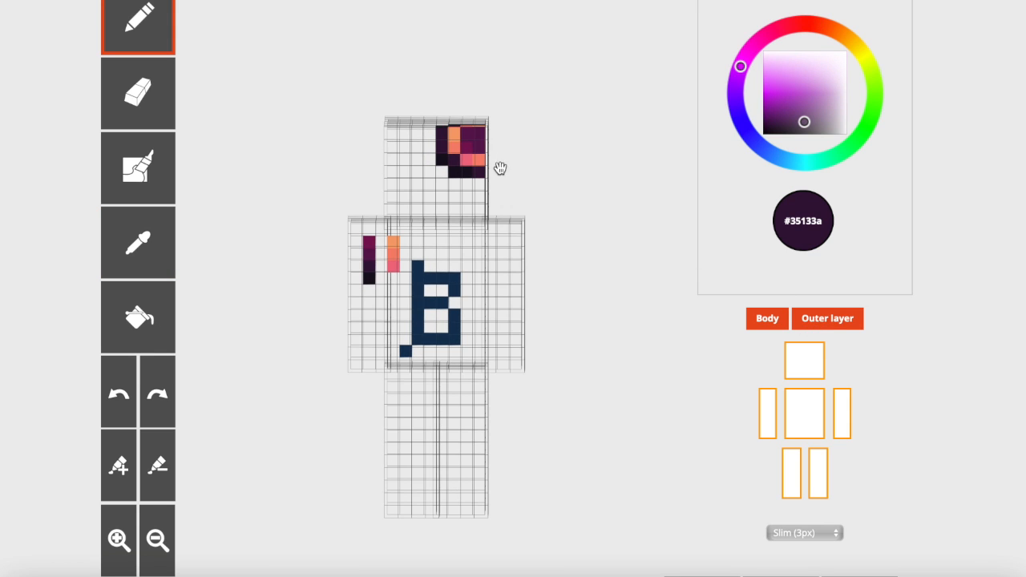
drag(536, 187, 429, 178)
drag(458, 143, 463, 200)
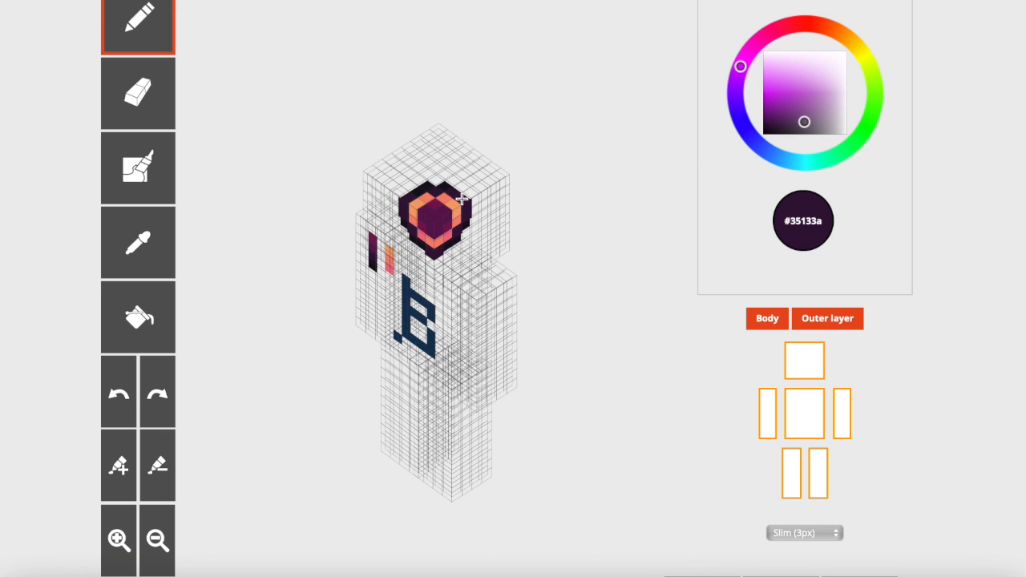
click(765, 319)
drag(238, 270, 261, 254)
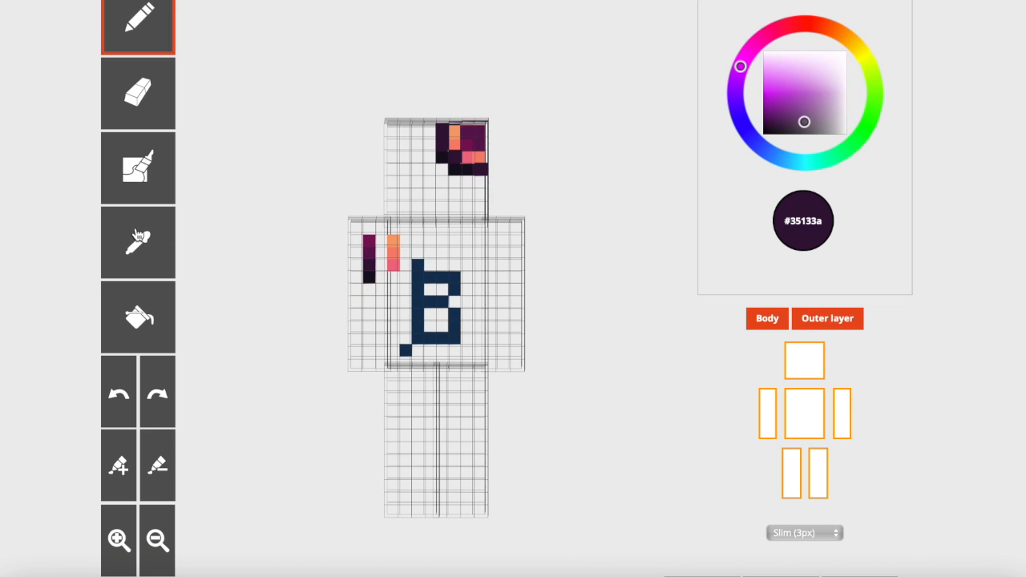
- Sample #7e1157 from the shape's center and paint raised pixels over the center on the head's front and side
click(138, 242)
click(464, 147)
drag(543, 183, 451, 170)
drag(365, 151, 360, 213)
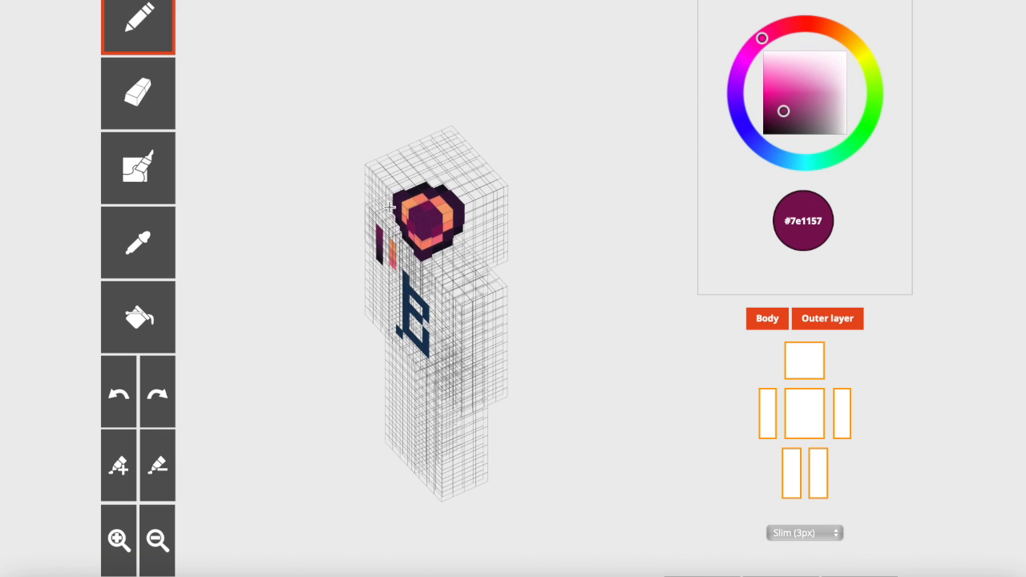
- Hide the body layer to examine the raised pixels, restore it and view the finished head design from several sides
click(765, 321)
drag(295, 277, 325, 246)
click(762, 320)
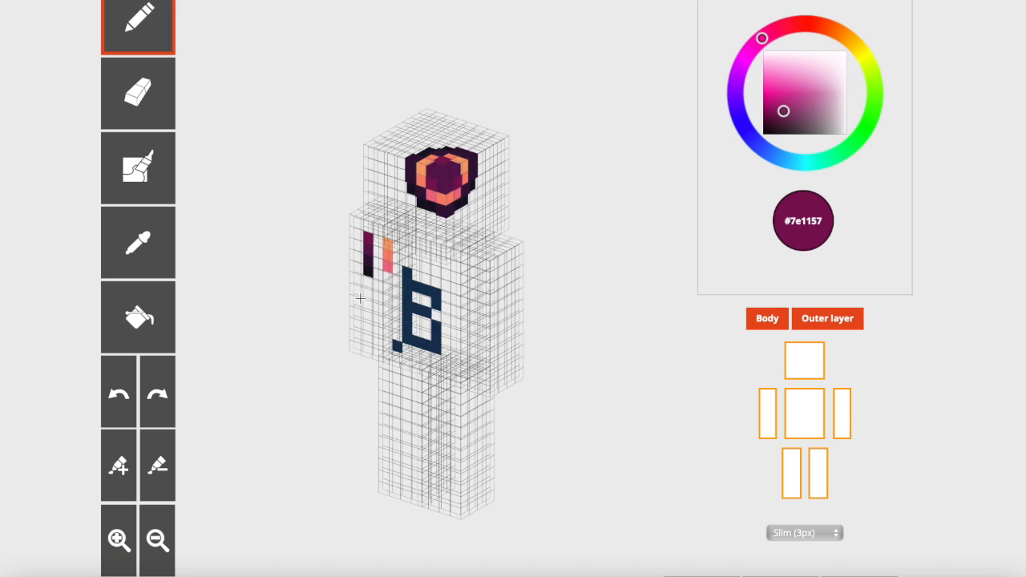
drag(273, 275, 312, 252)
drag(609, 265, 374, 276)
drag(308, 205, 502, 172)
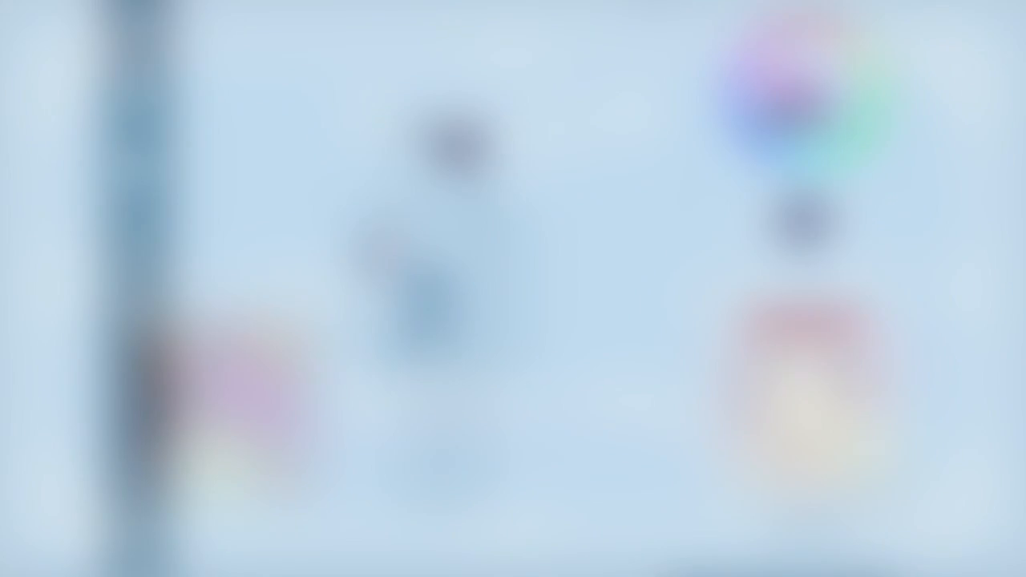